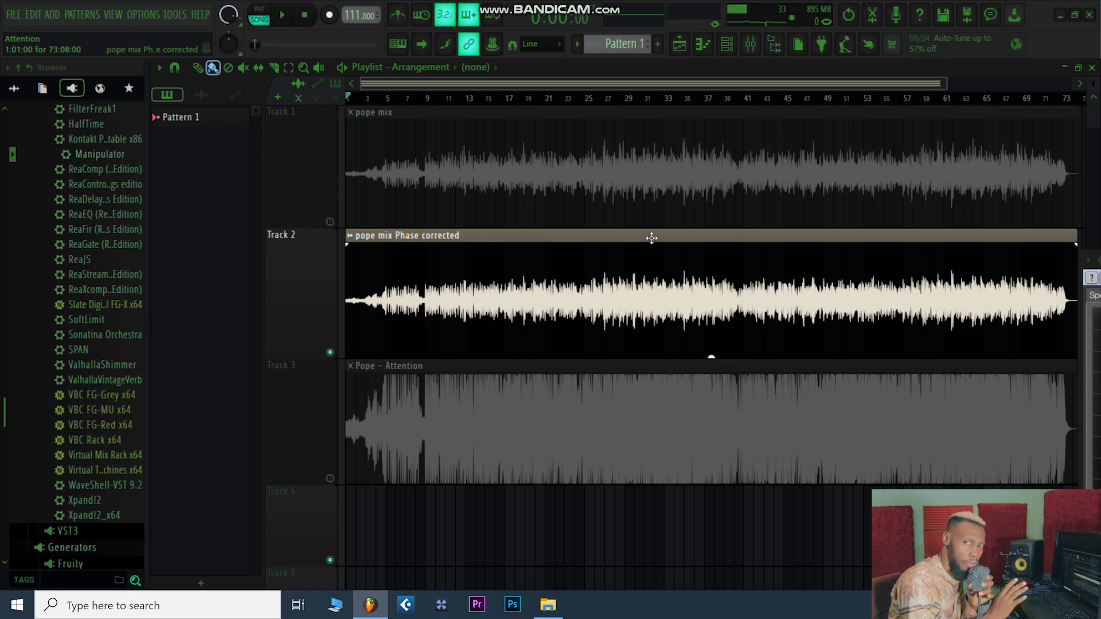
click(749, 45)
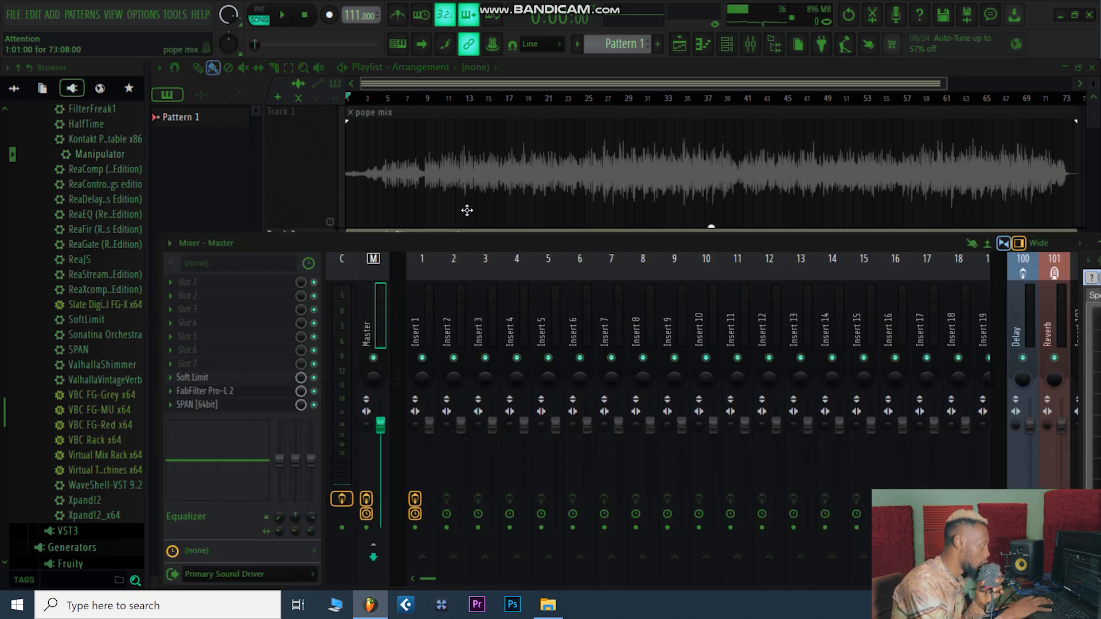
click(483, 85)
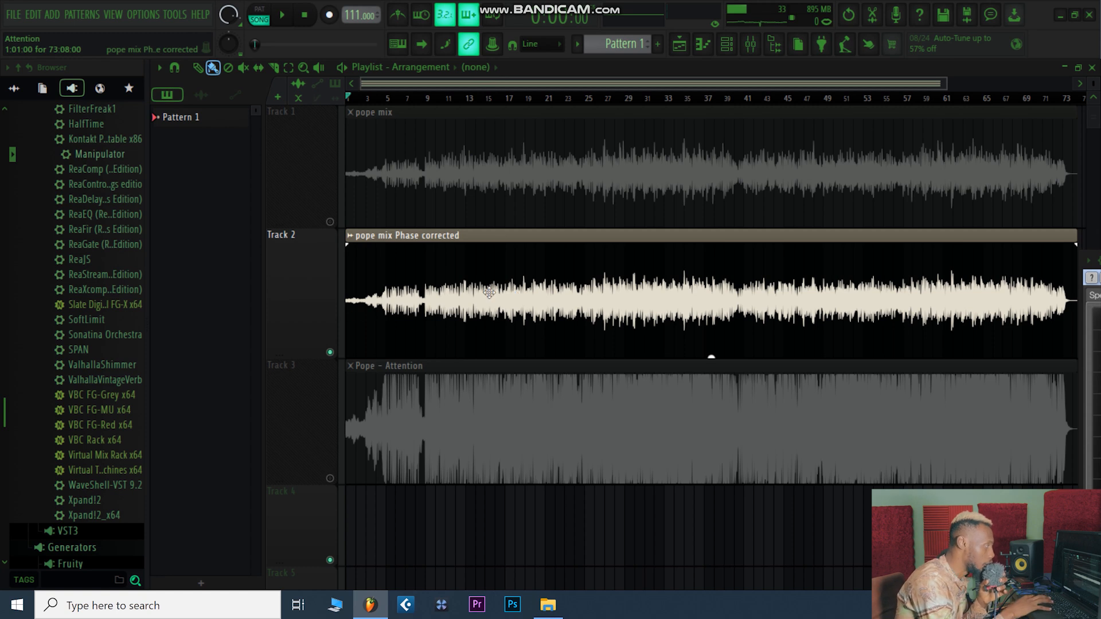
click(330, 478)
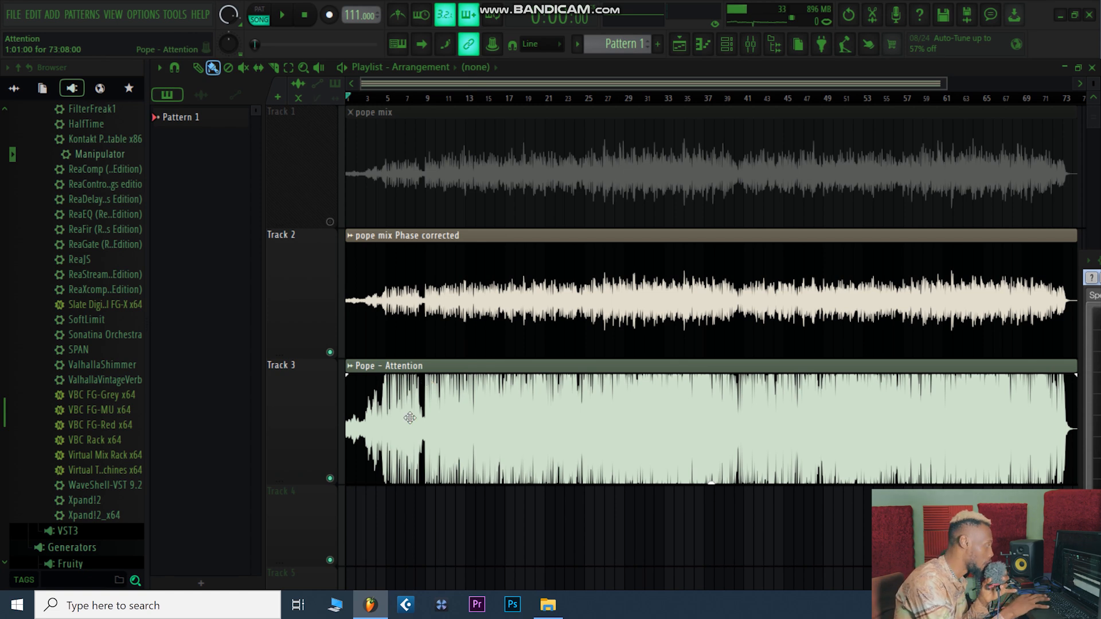
click(329, 478)
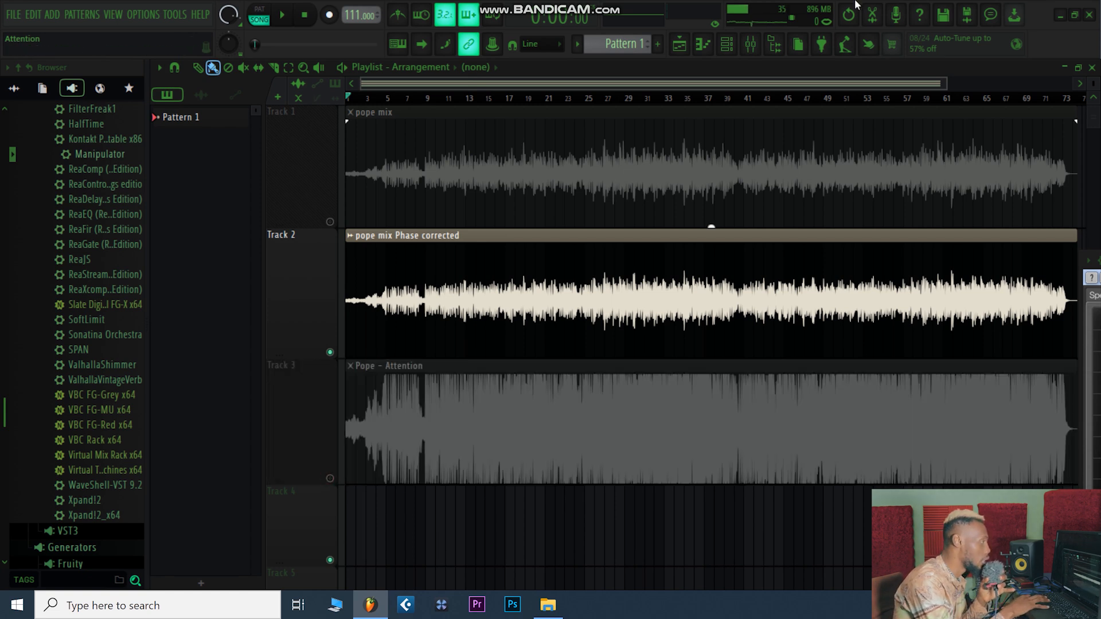
Step: Disable the effect slots on the Master mixer track and return to the playlist
click(750, 44)
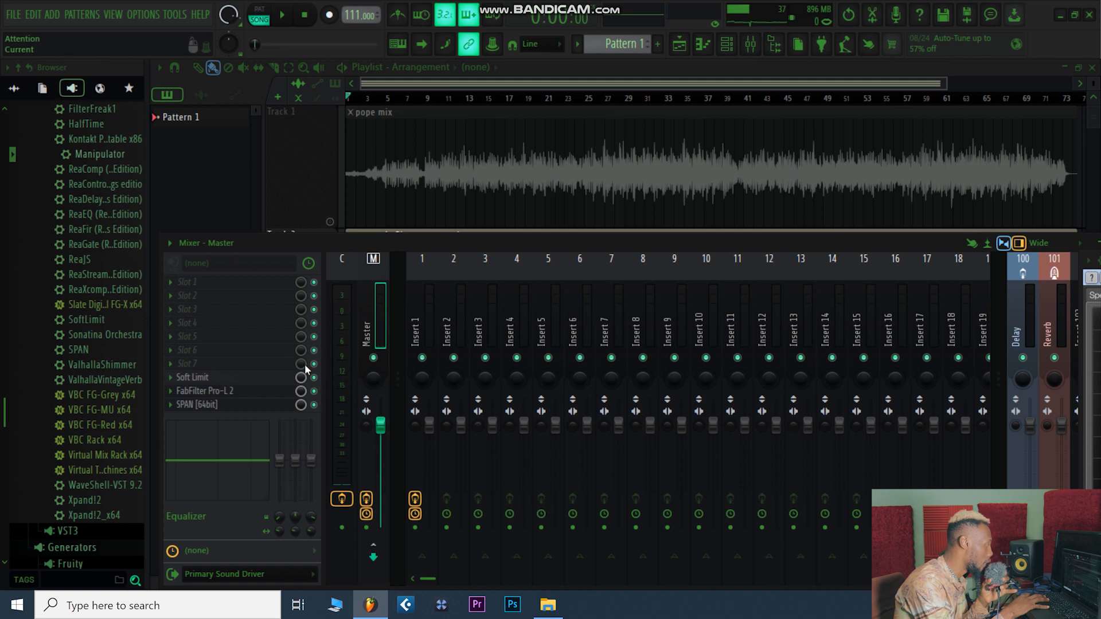
click(367, 501)
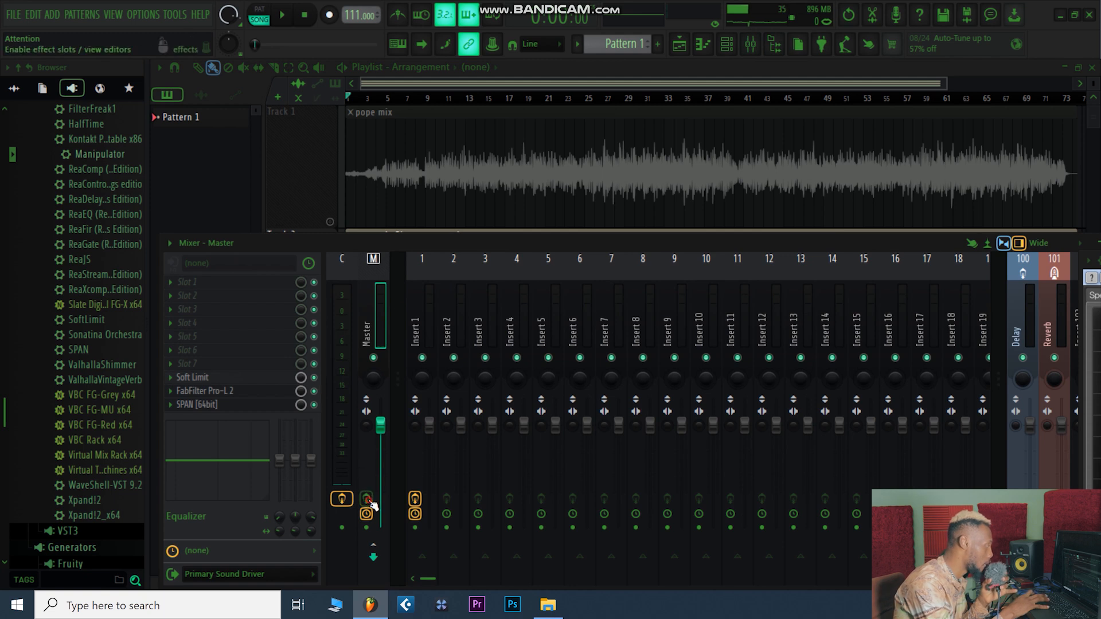
key(F9)
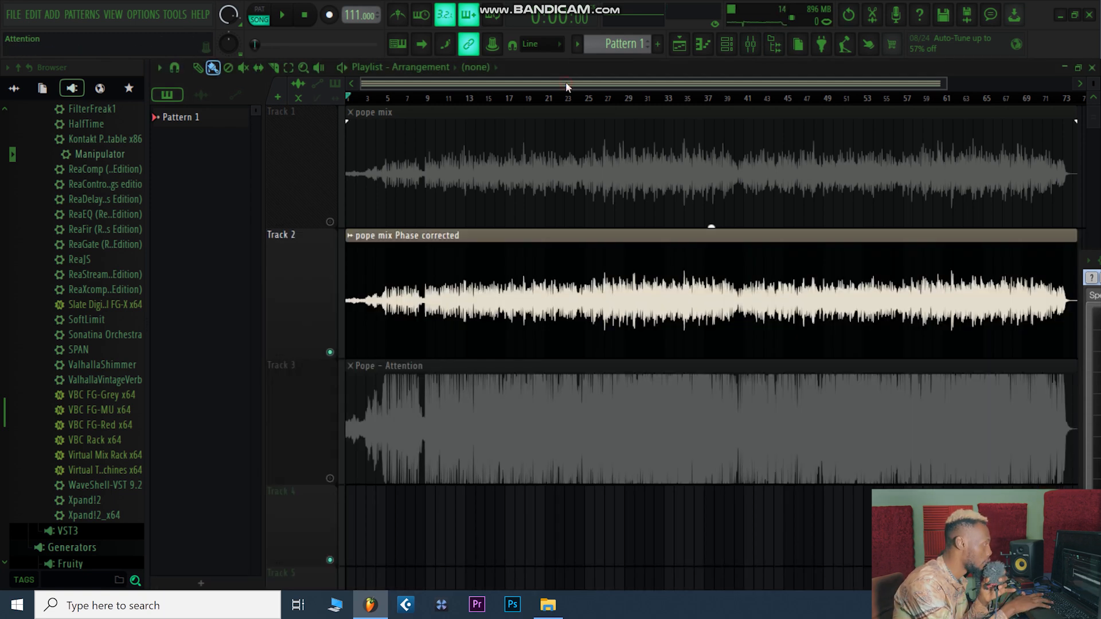
Step: Audition the phase-corrected mix on Track 2 from the start and from several points along the timeline, ending playback
key(space)
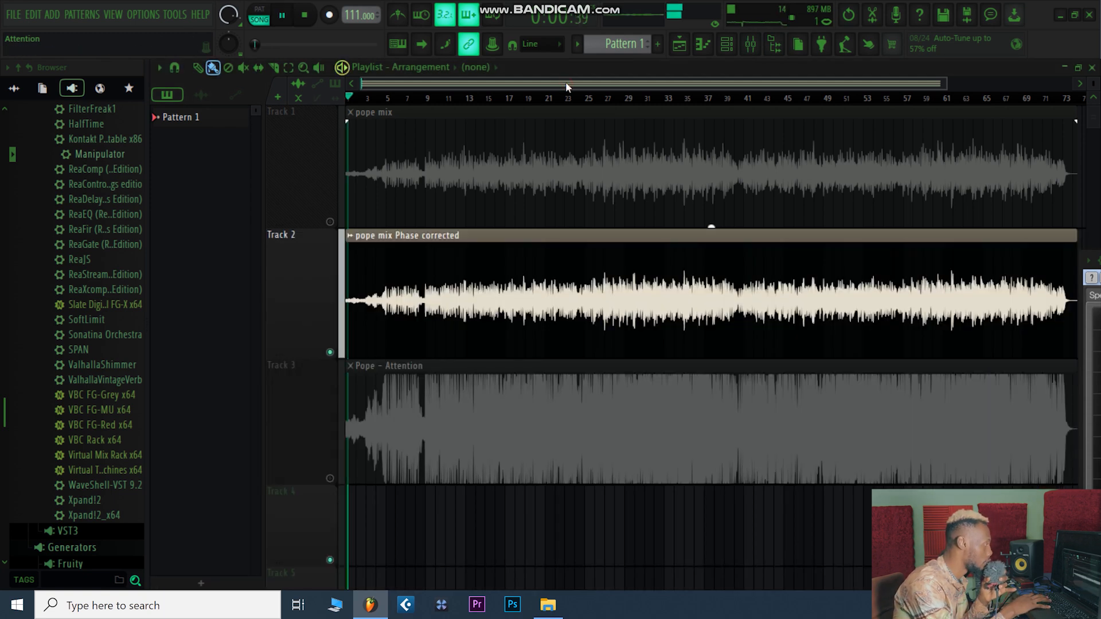
click(431, 98)
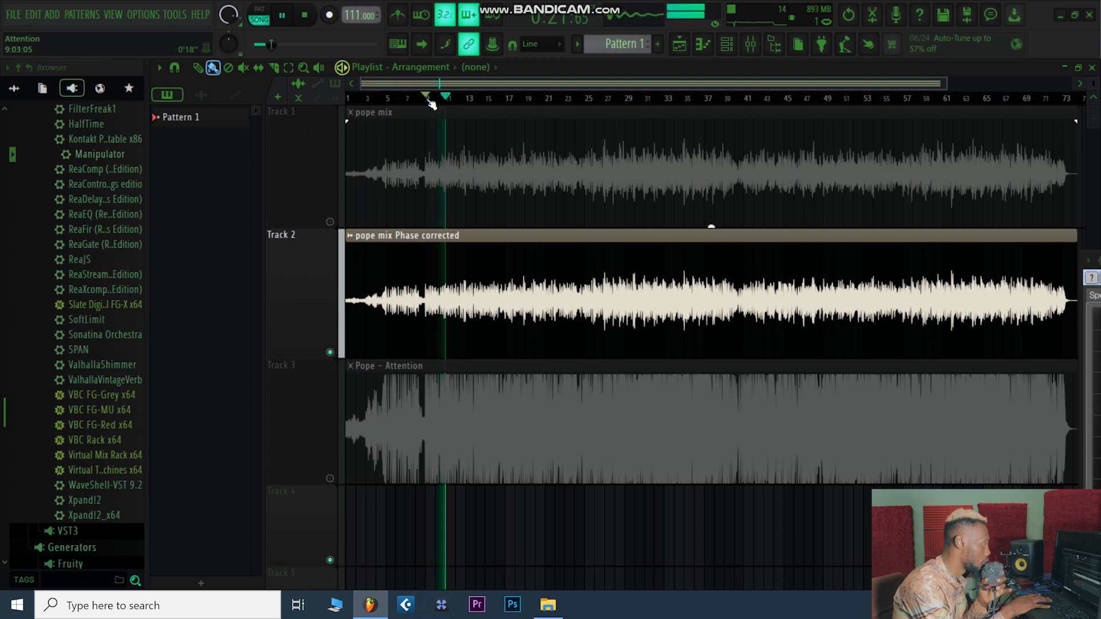
click(577, 99)
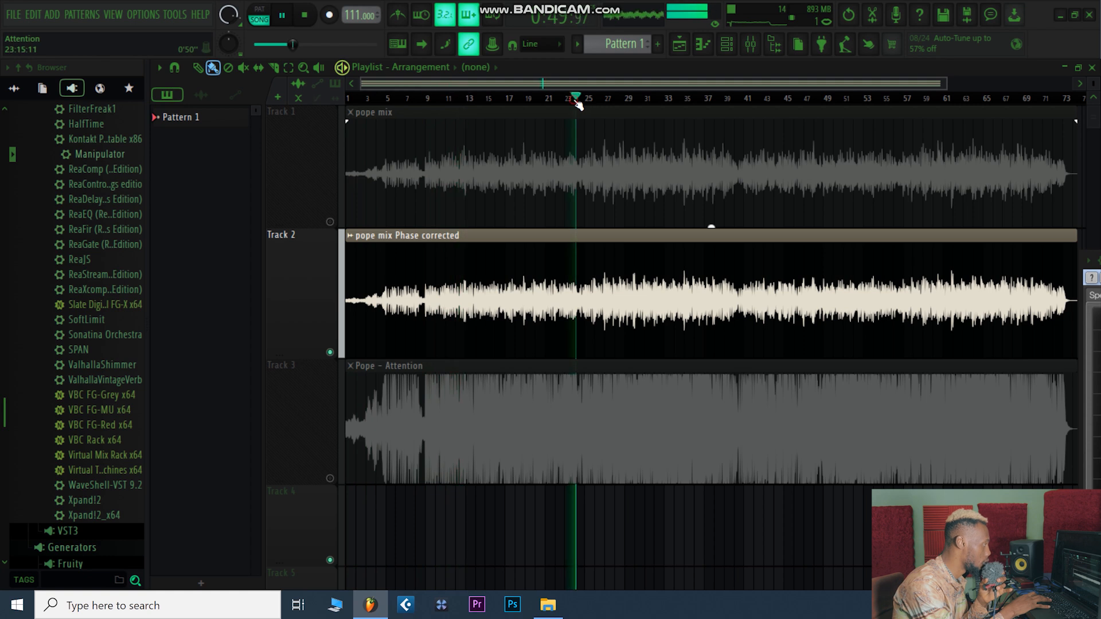
click(617, 98)
click(654, 99)
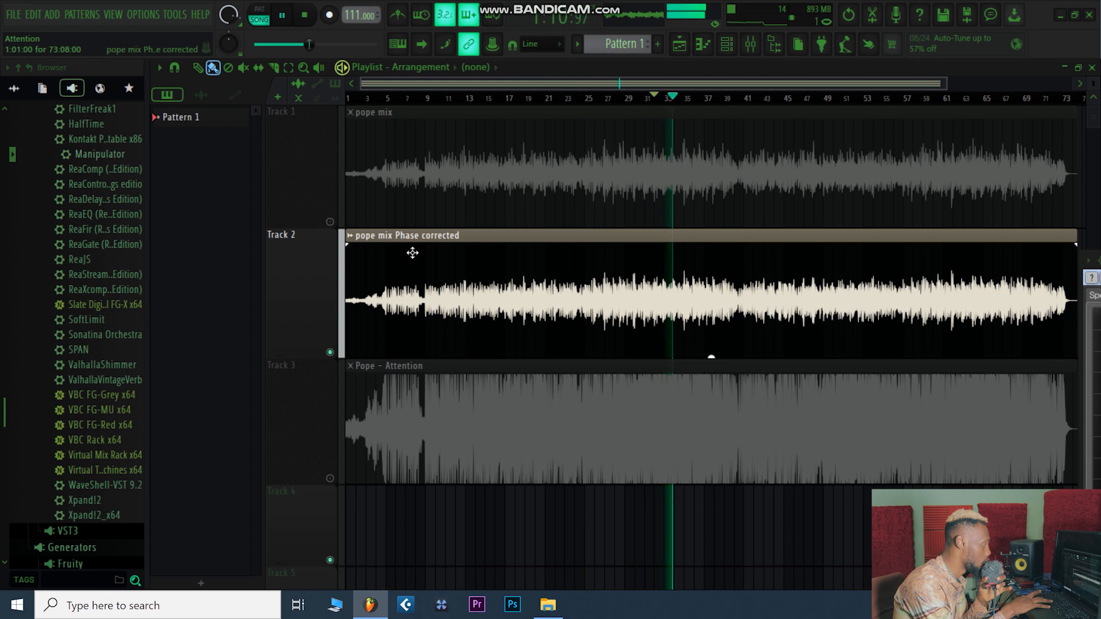
key(space)
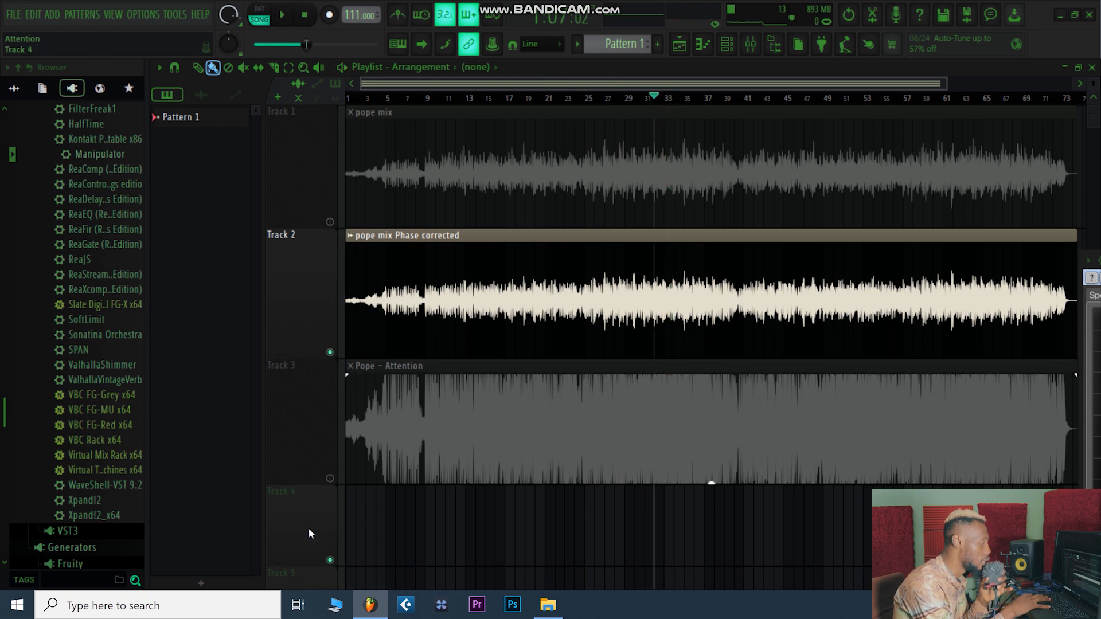
Step: Solo Track 3 with the "Pope - Attention" clip and listen to it for comparison
right_click(330, 479)
key(space)
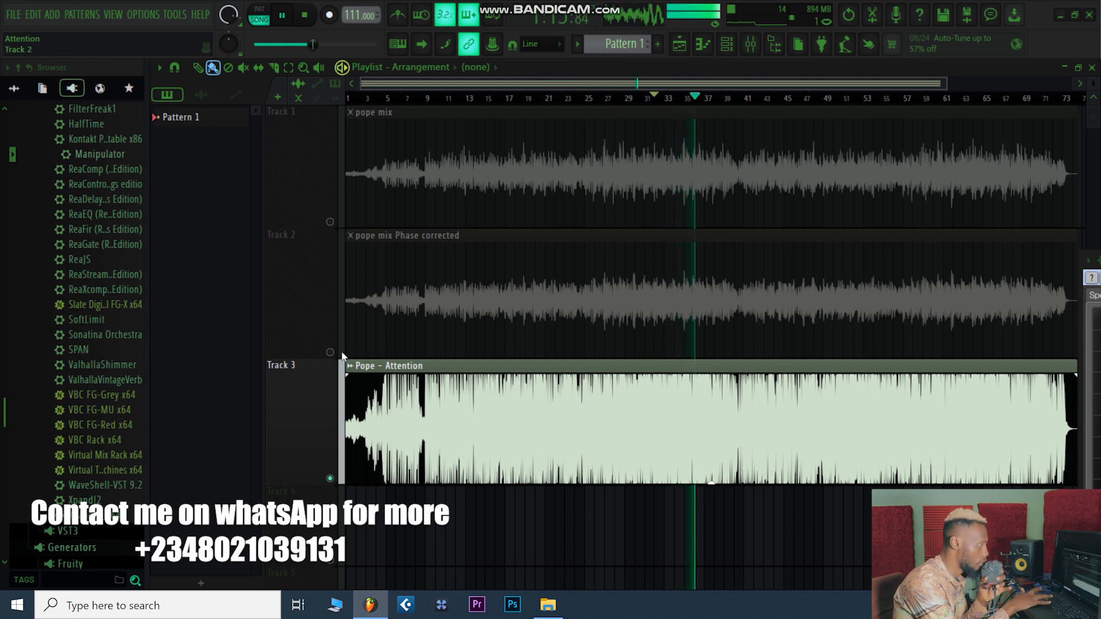
key(space)
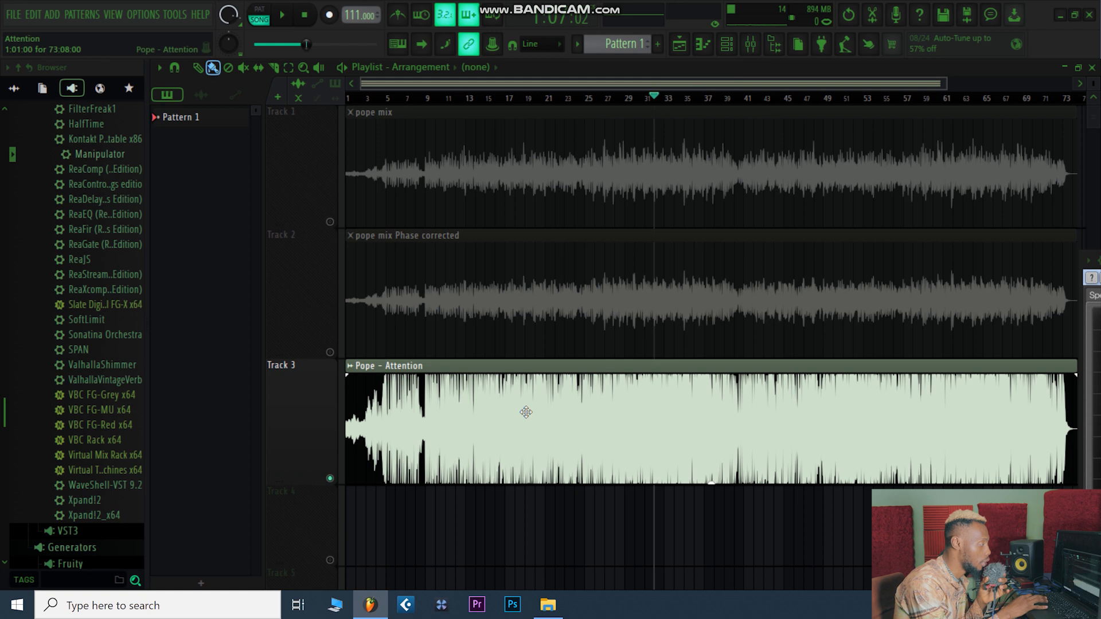
Step: Mute Track 3, then unmute and enlarge Tracks 1 and 2 to compare the original and phase-corrected waveforms
click(331, 480)
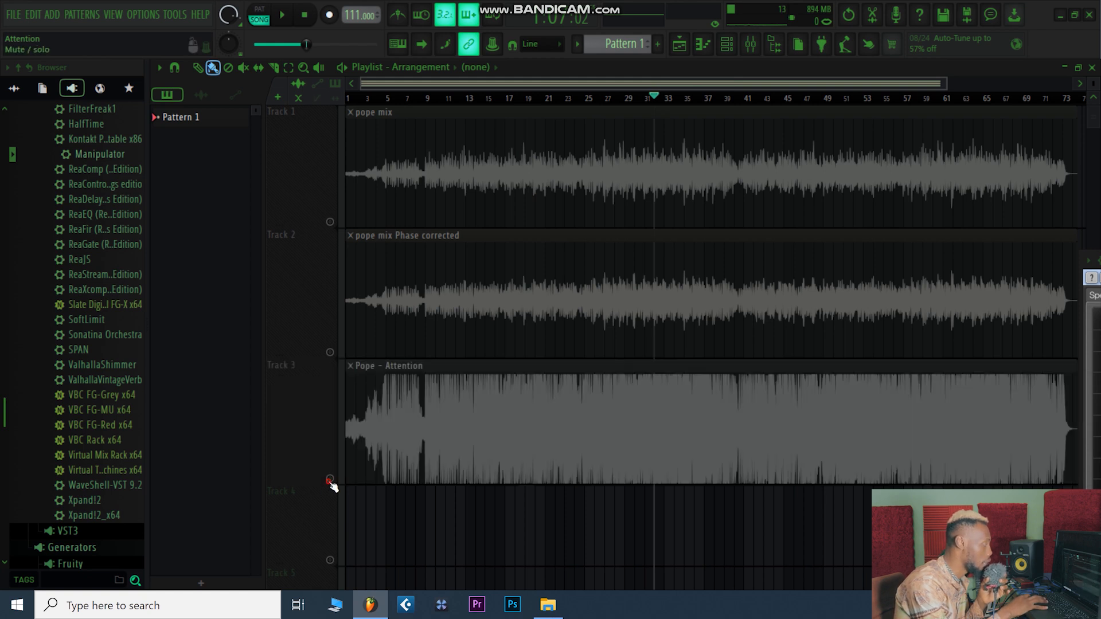
click(330, 222)
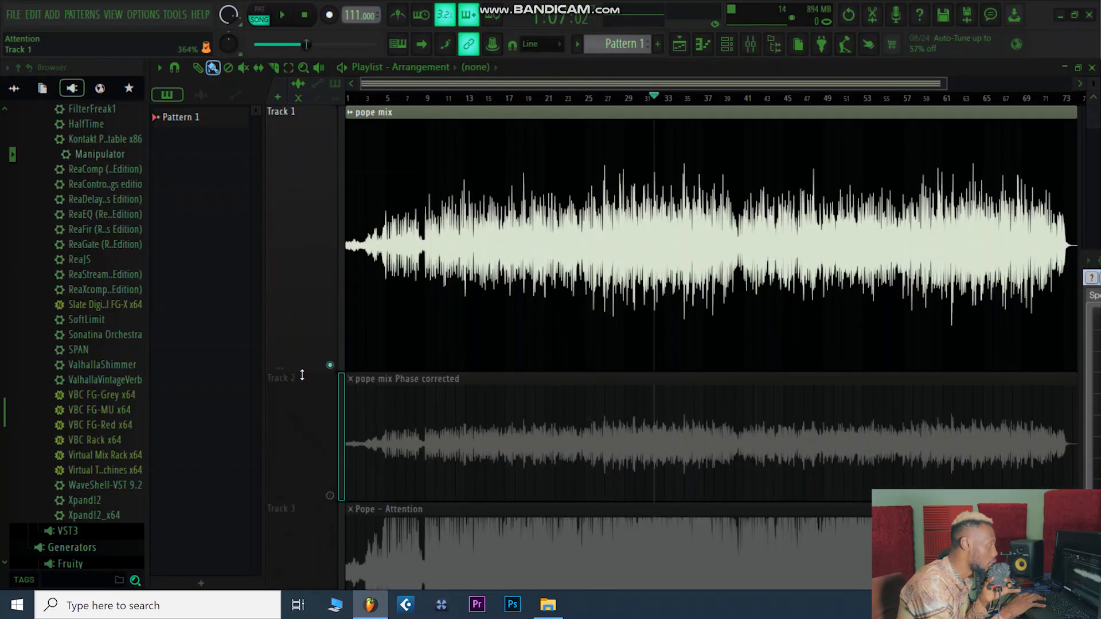
drag(302, 375, 303, 348)
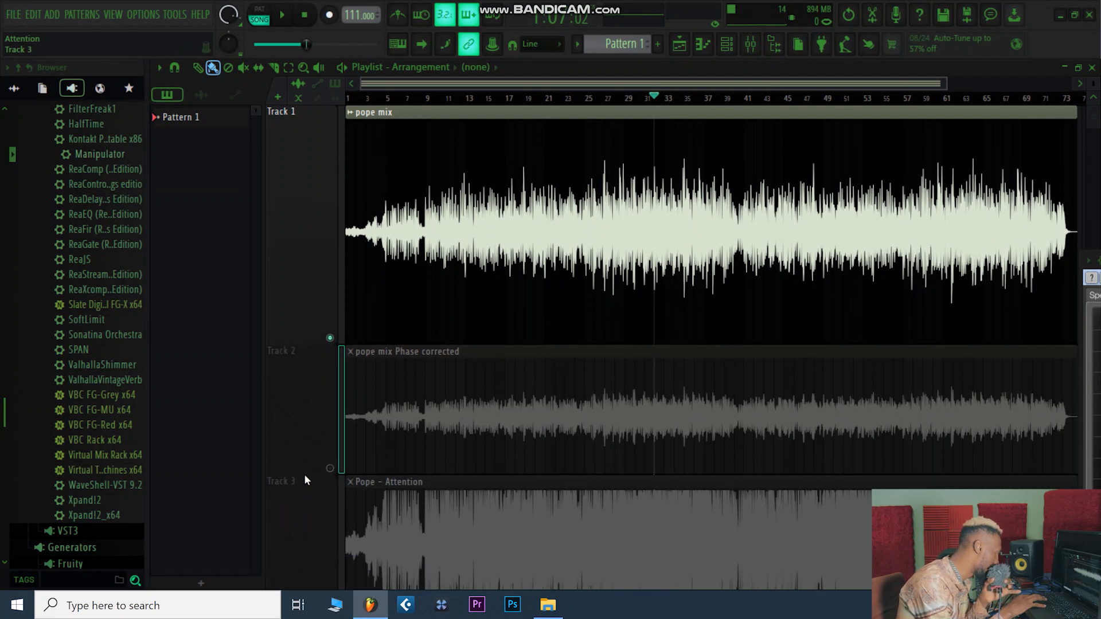
drag(304, 473, 320, 566)
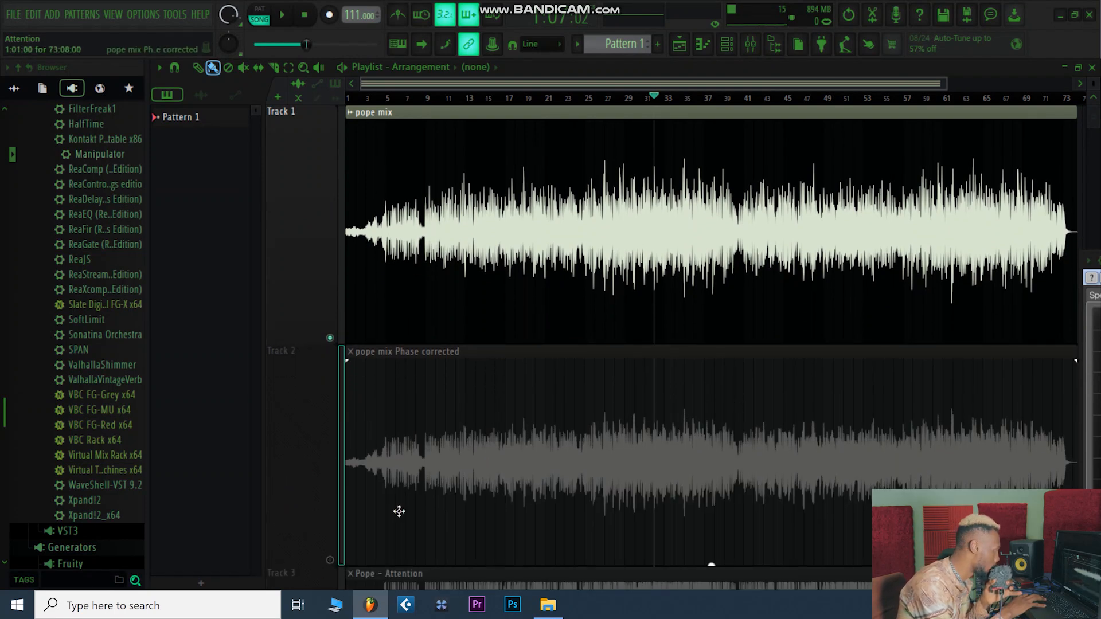
click(330, 561)
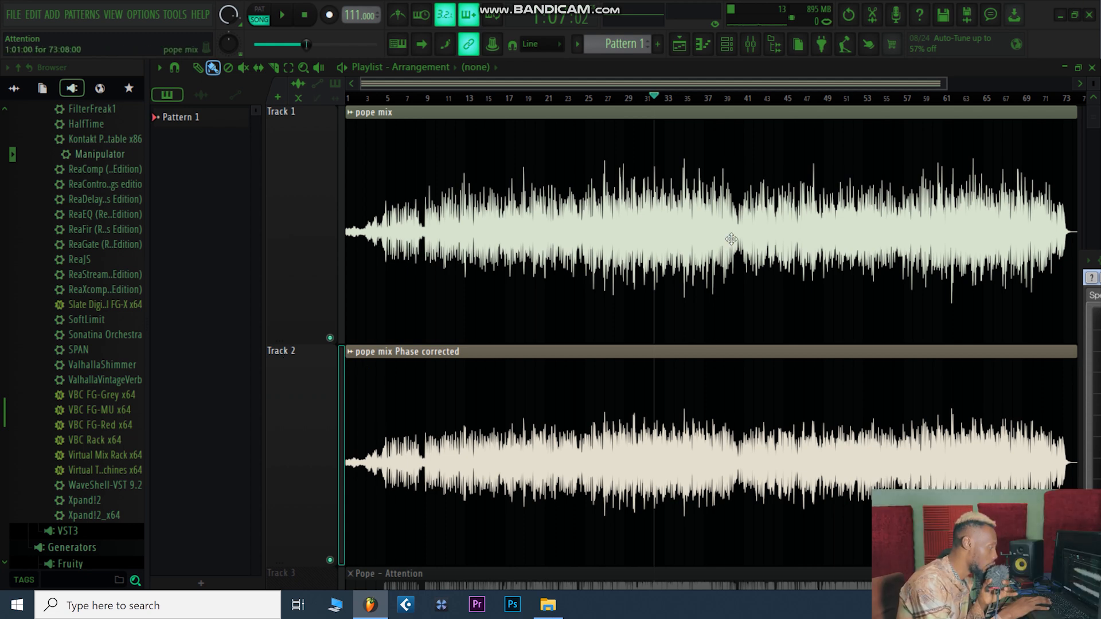
Step: Switch to iZotope RX 10, locate the Phase module under Utility and examine its window, then close the editor
click(441, 606)
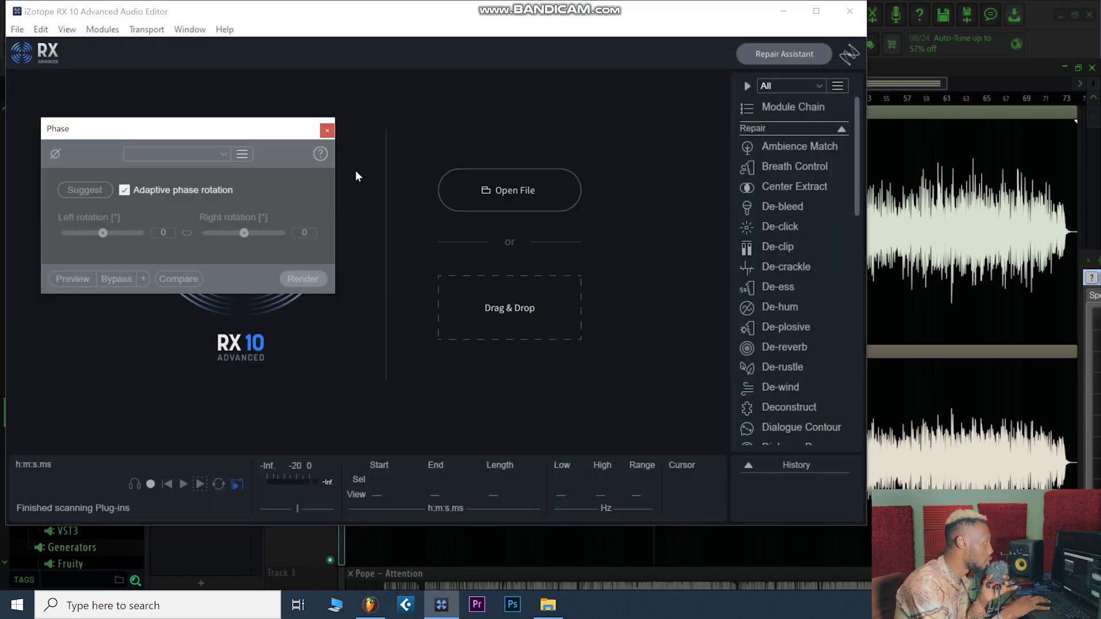
click(623, 3)
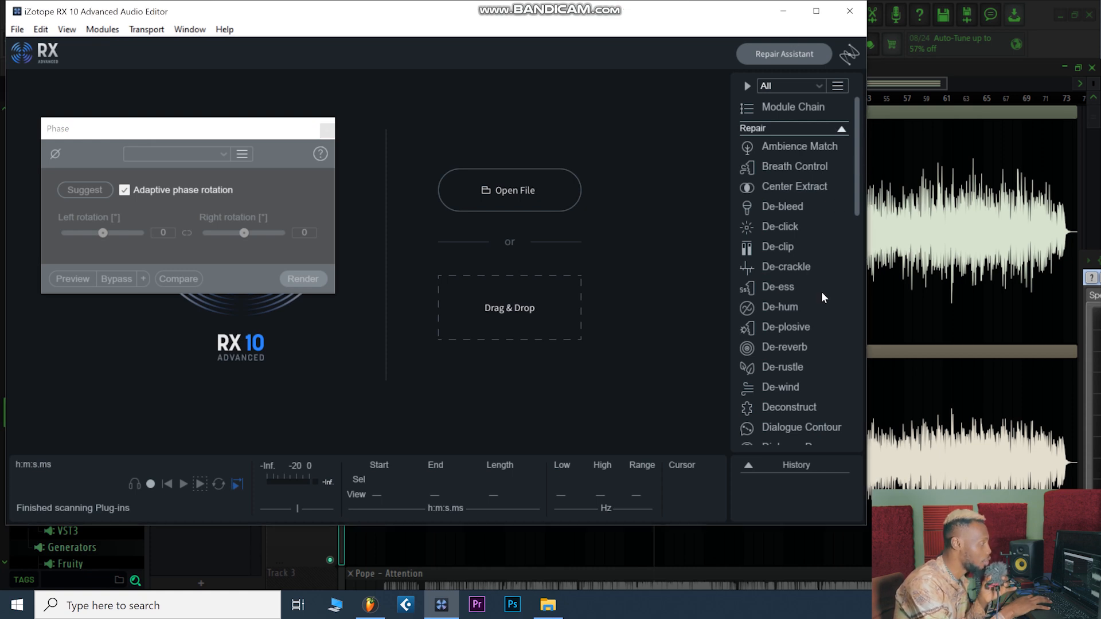
scroll(794, 308, down, 1)
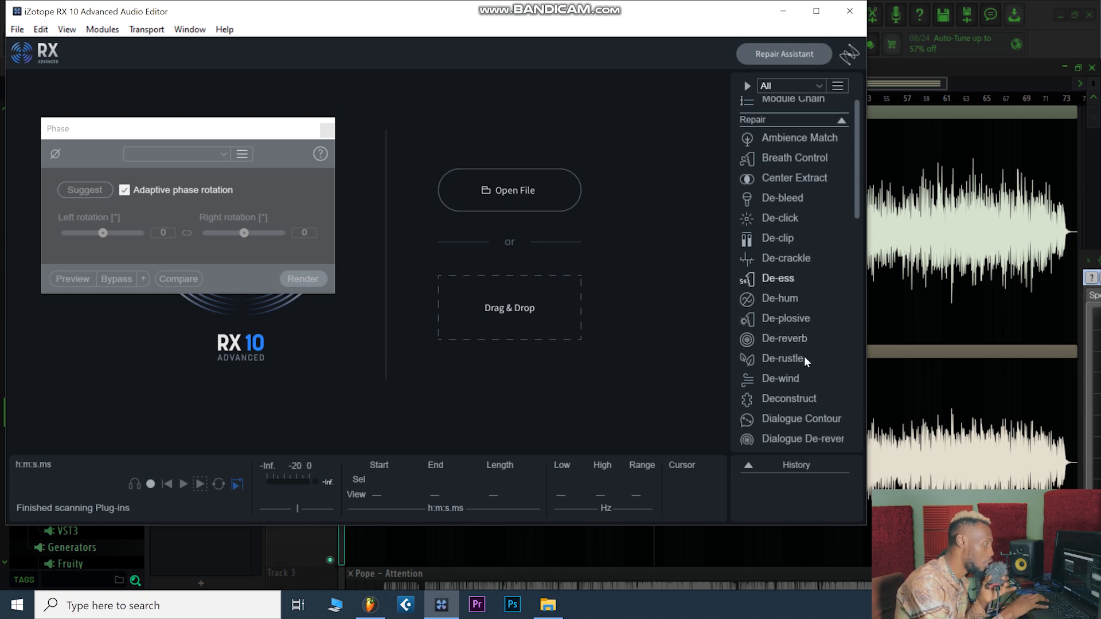
scroll(823, 361, down, 3)
scroll(823, 360, down, 5)
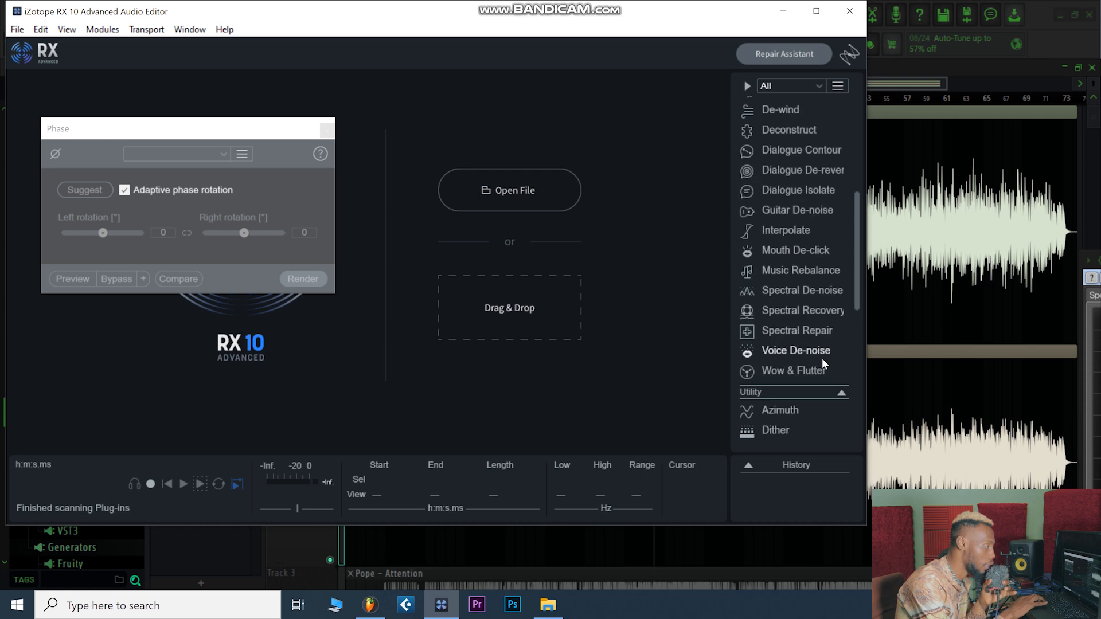
scroll(821, 358, down, 2)
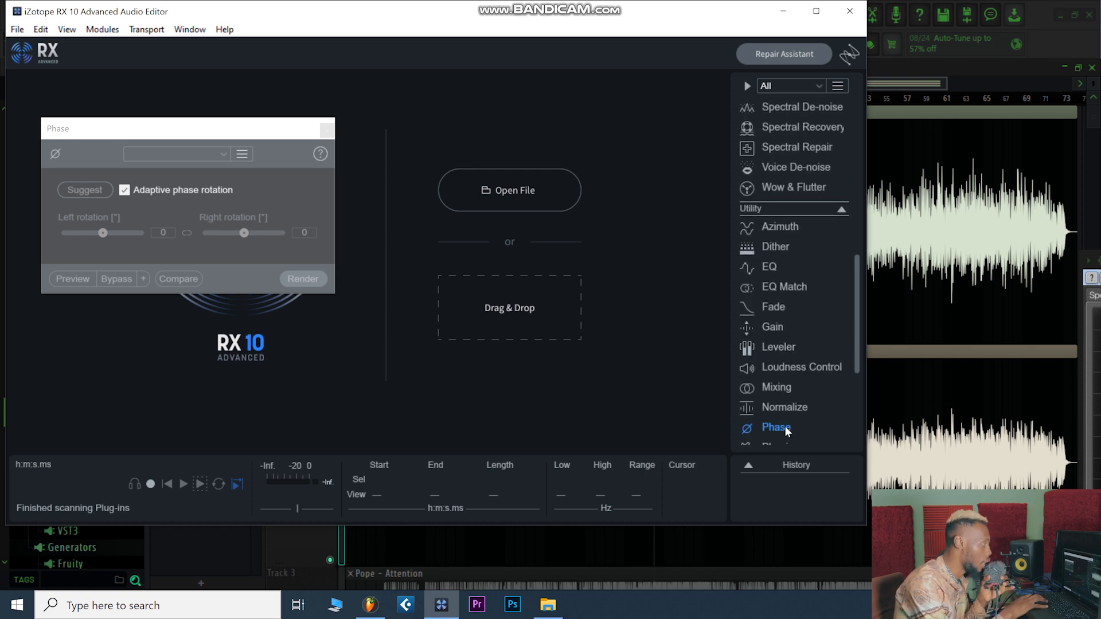
drag(218, 132, 471, 170)
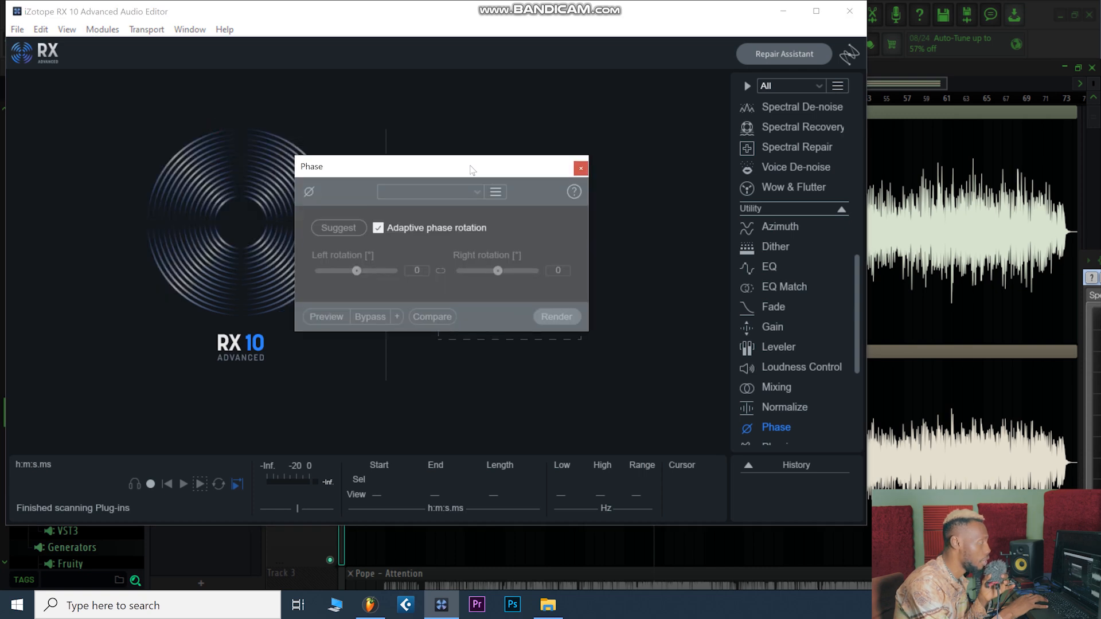
click(852, 14)
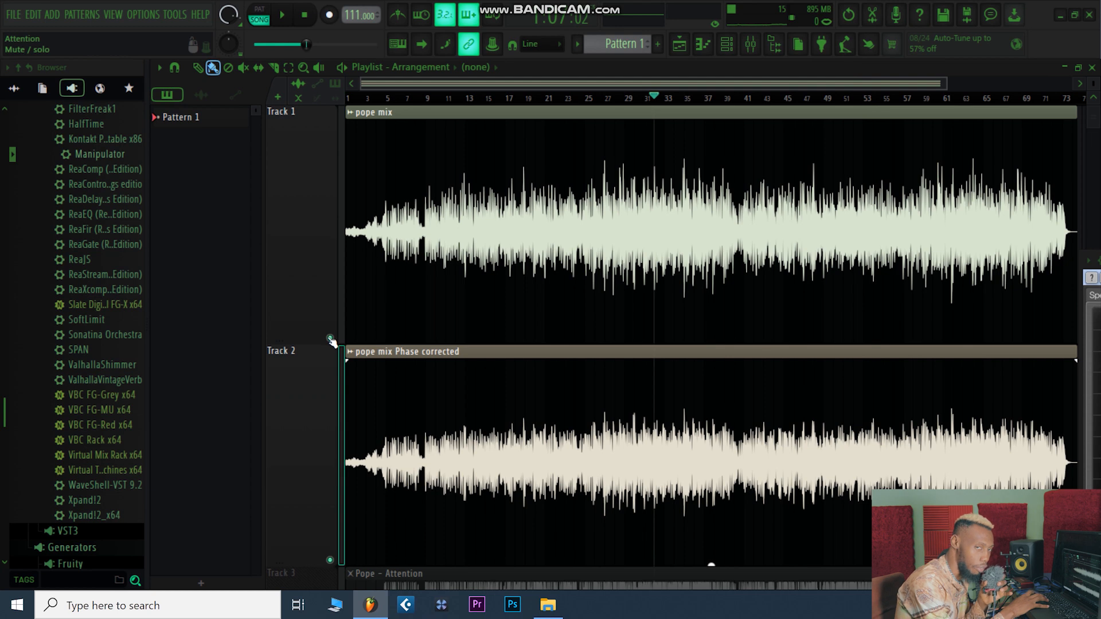
Step: Mute the original "pope mix" on Track 1 and reduce the height of the playlist tracks
click(329, 338)
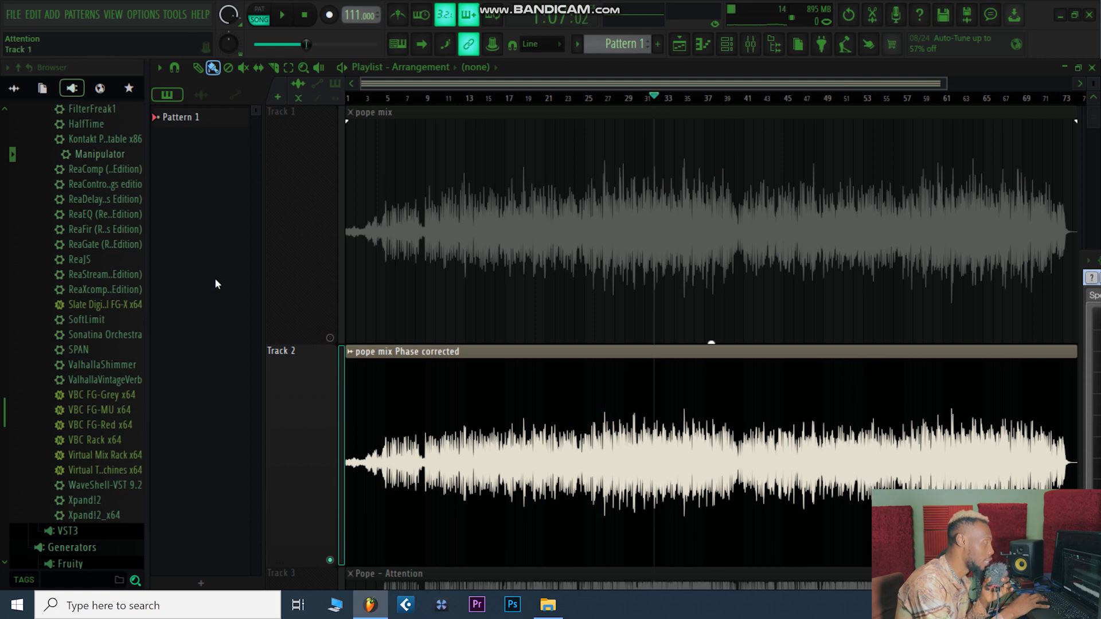
scroll(216, 285, down, 2)
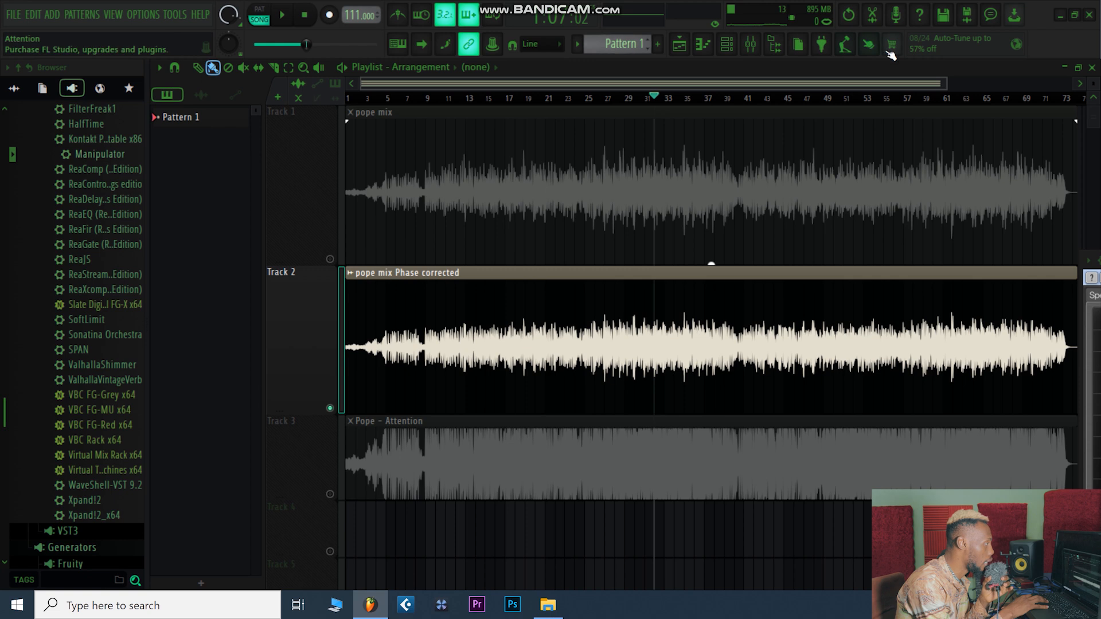
Step: Bypass every effect loaded on mixer Insert 1, including the first FabFilter Pro-Q 3
click(750, 44)
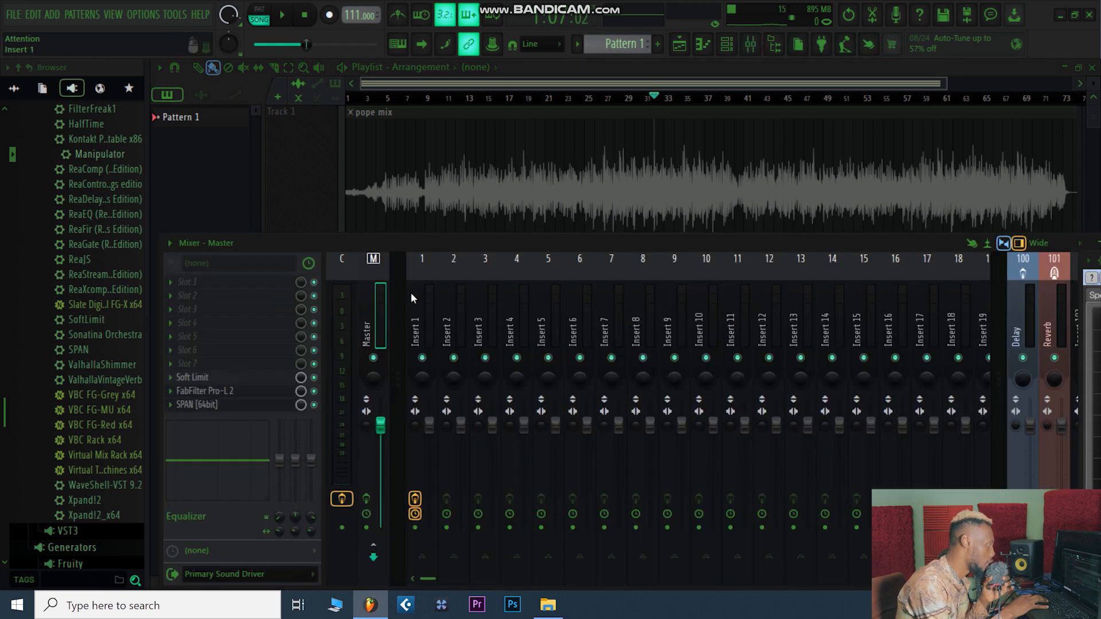
click(426, 325)
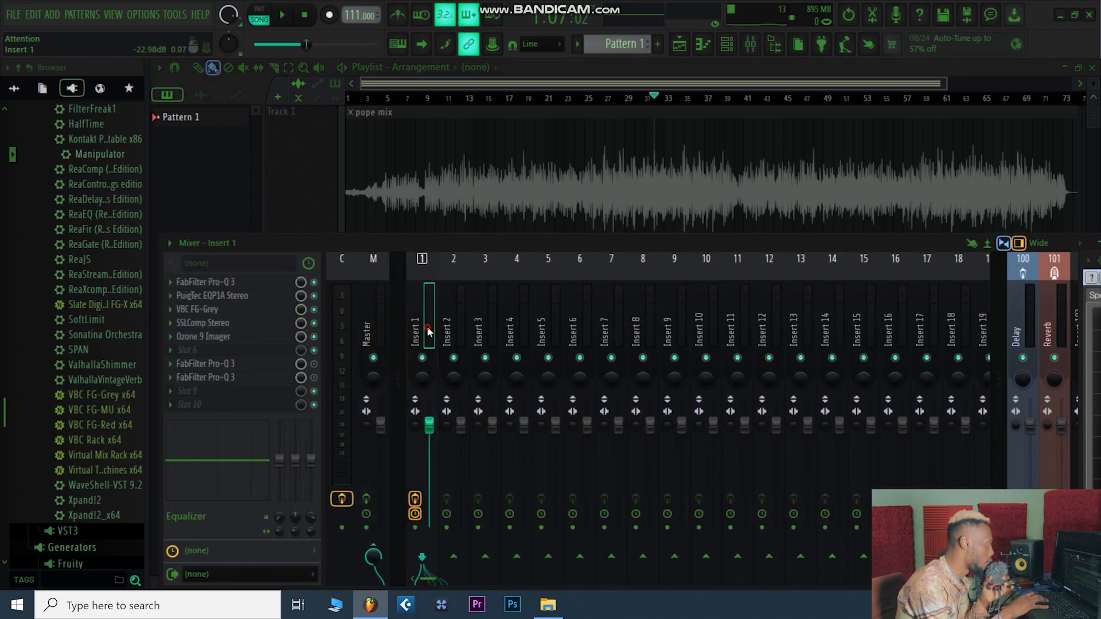
drag(314, 295, 315, 350)
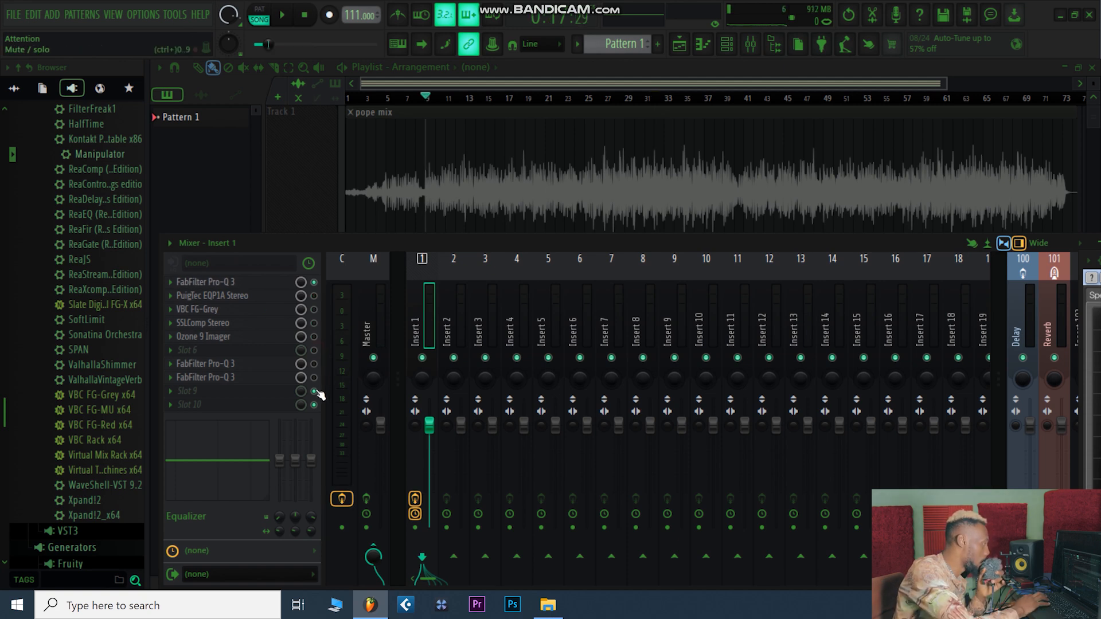
click(314, 282)
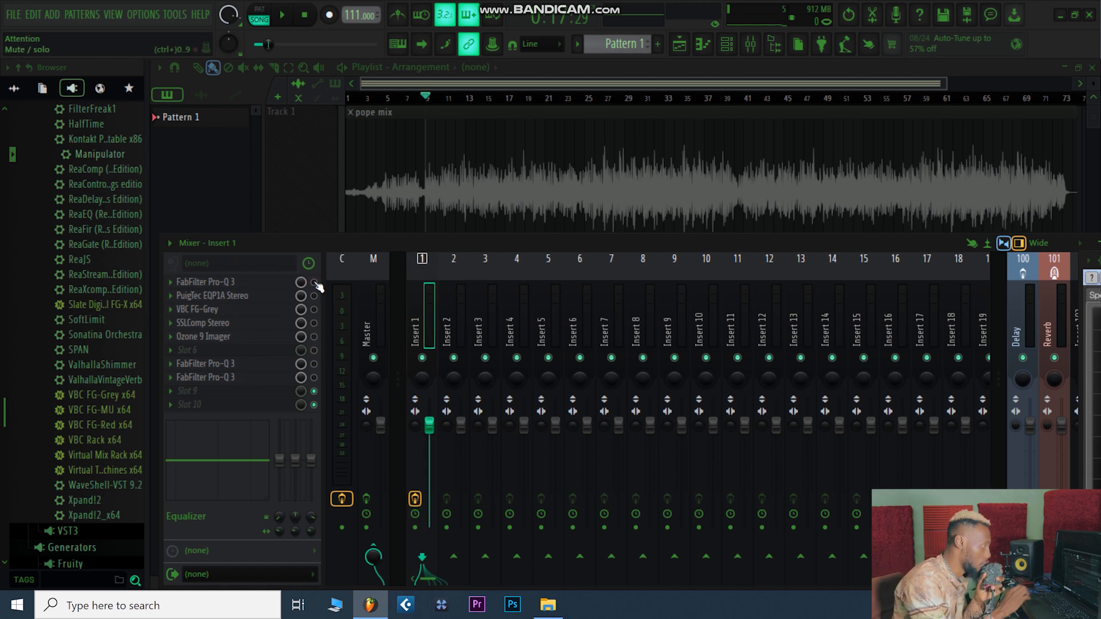
Step: Listen briefly to the mix with Insert 1's effects bypassed, and open the first FabFilter Pro-Q 3
key(space)
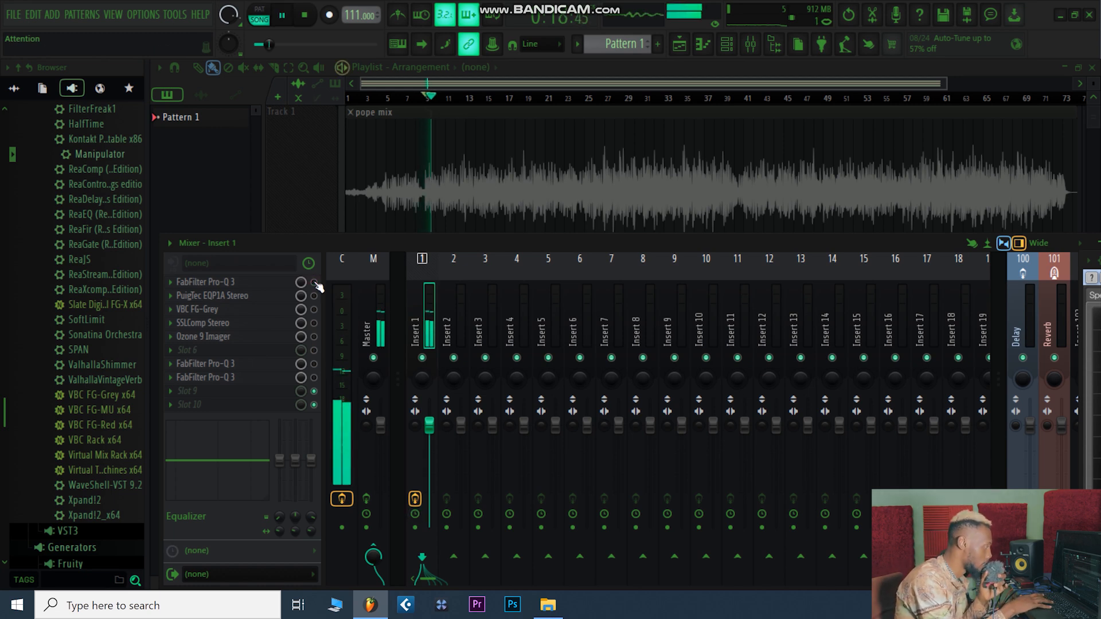
key(space)
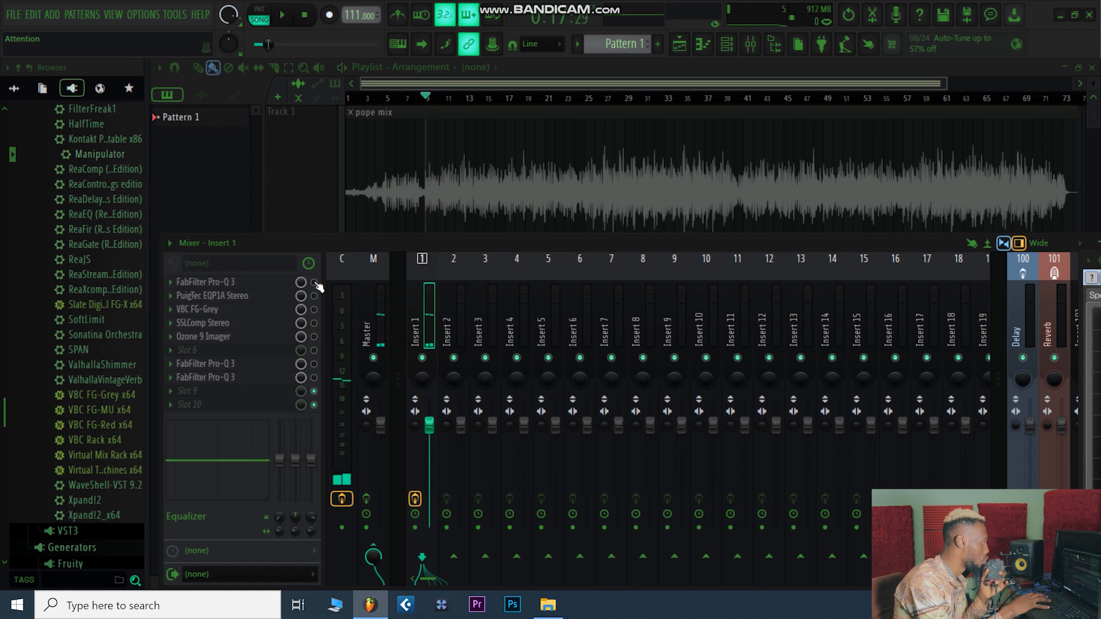
click(230, 283)
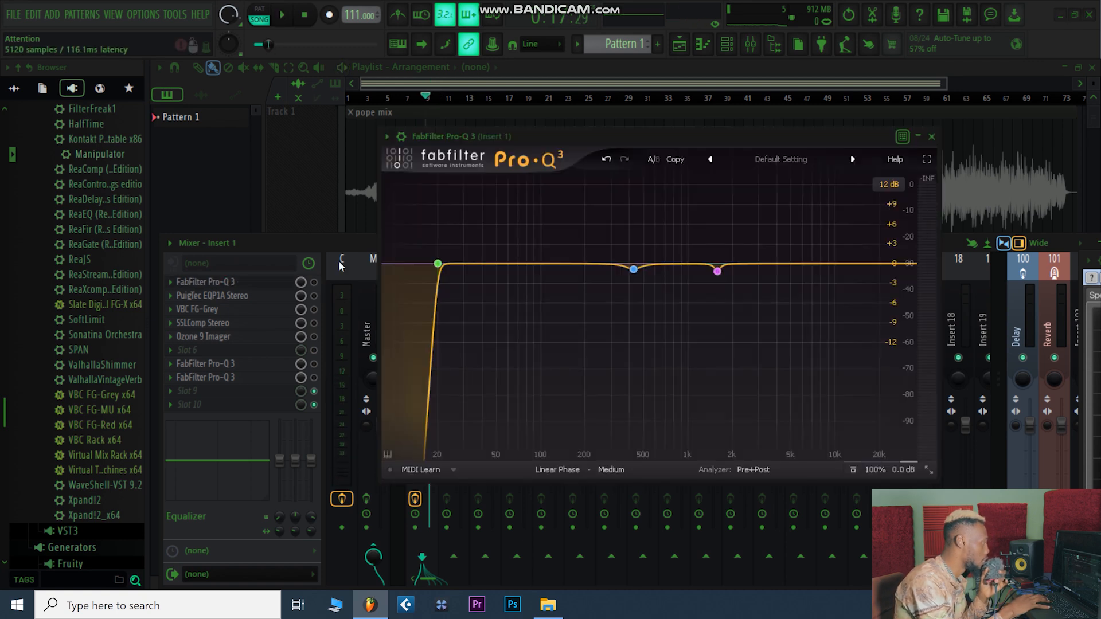
Step: Re-enable the first FabFilter Pro-Q 3 on Insert 1 and listen to its 20 Hz low-cut band soloed and unsoloed
click(314, 282)
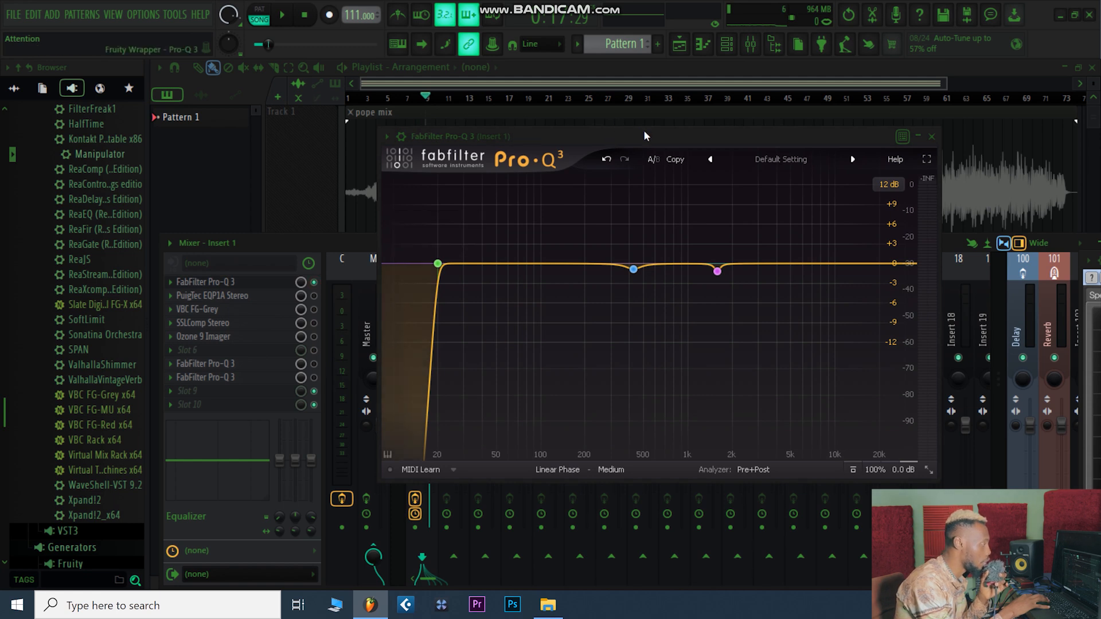
drag(645, 133, 693, 133)
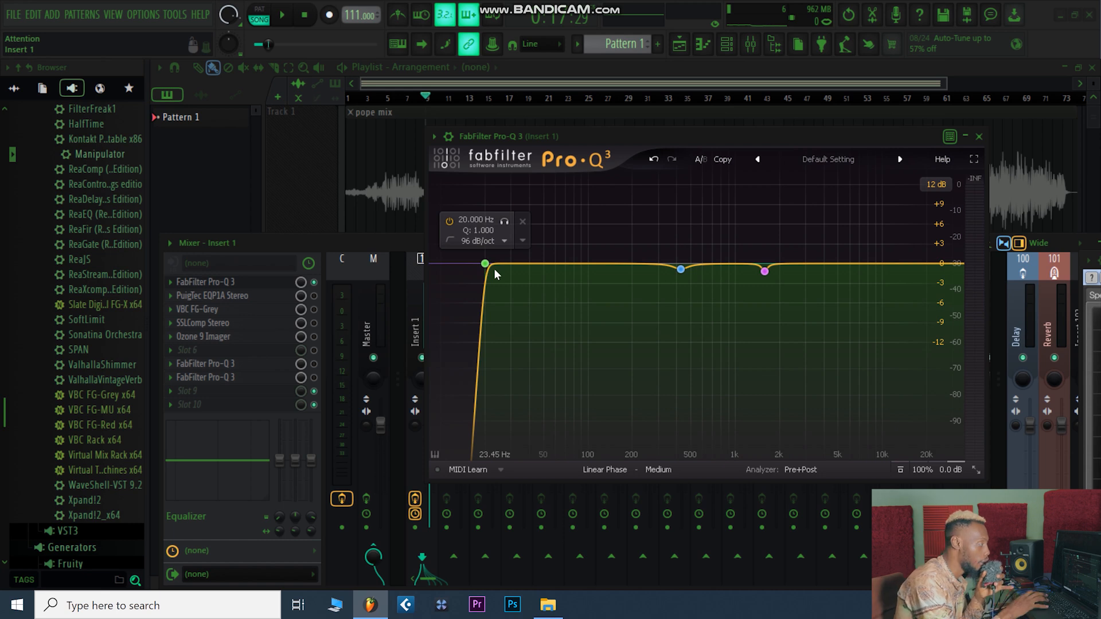
click(504, 222)
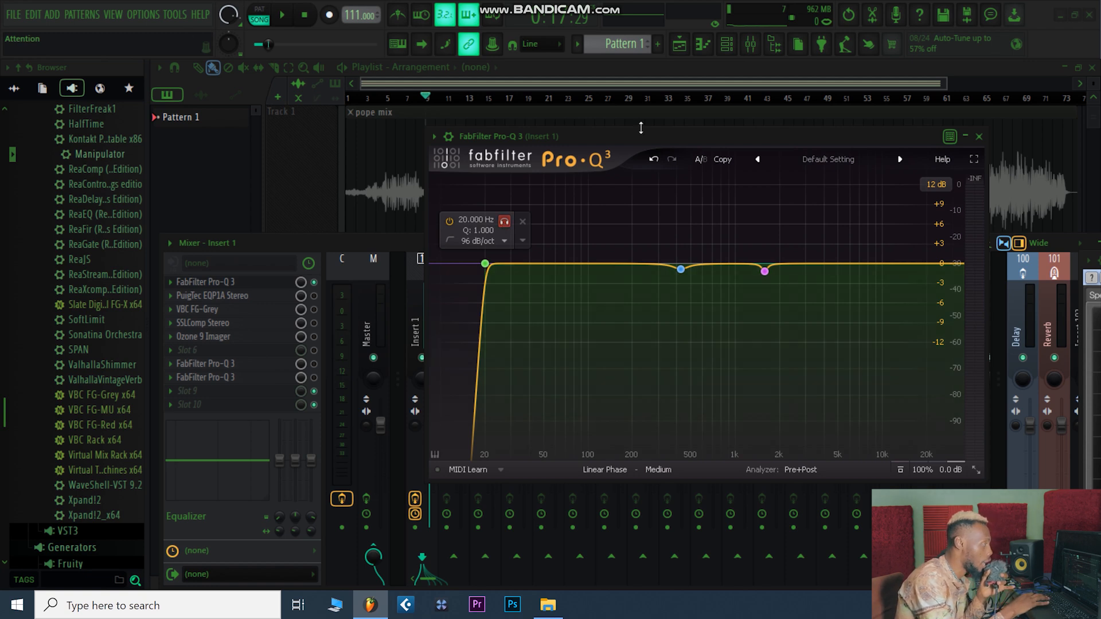
click(504, 226)
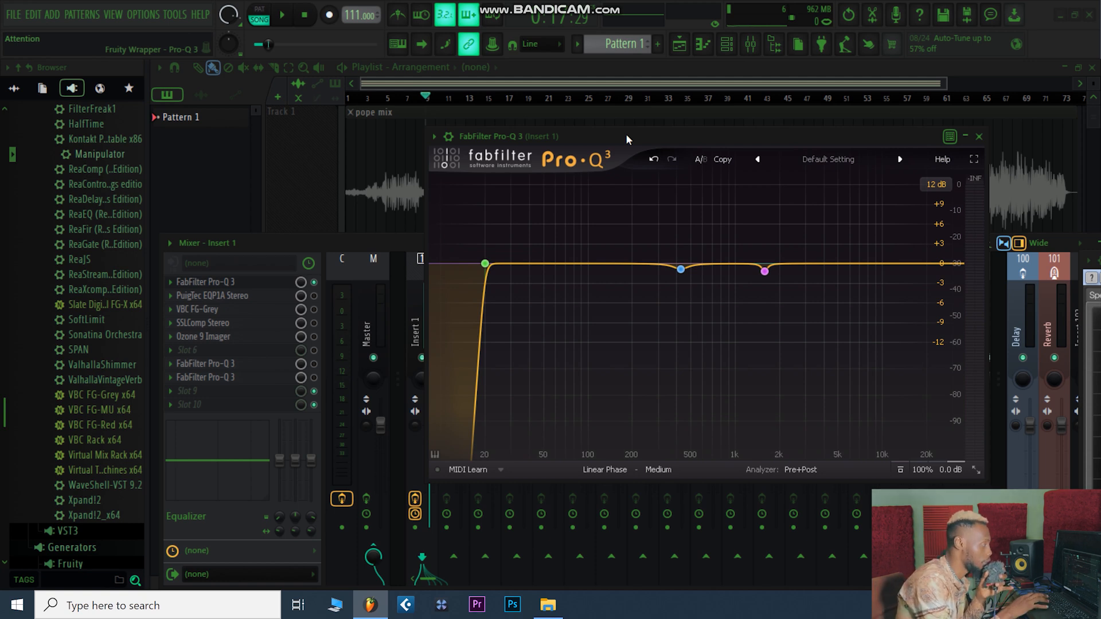
click(504, 221)
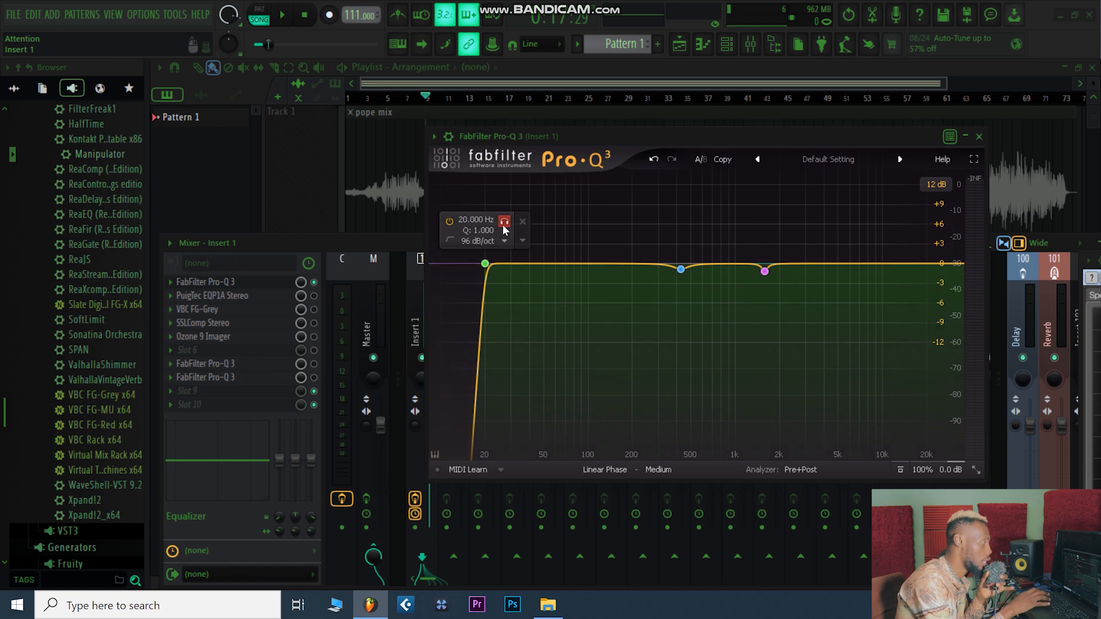
key(space)
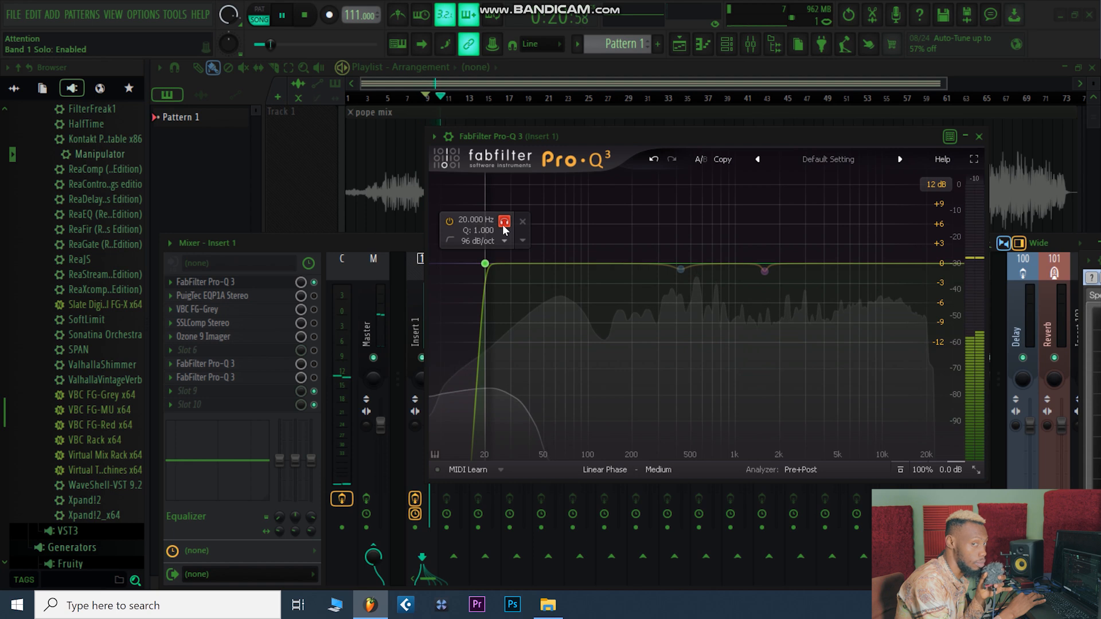
click(503, 226)
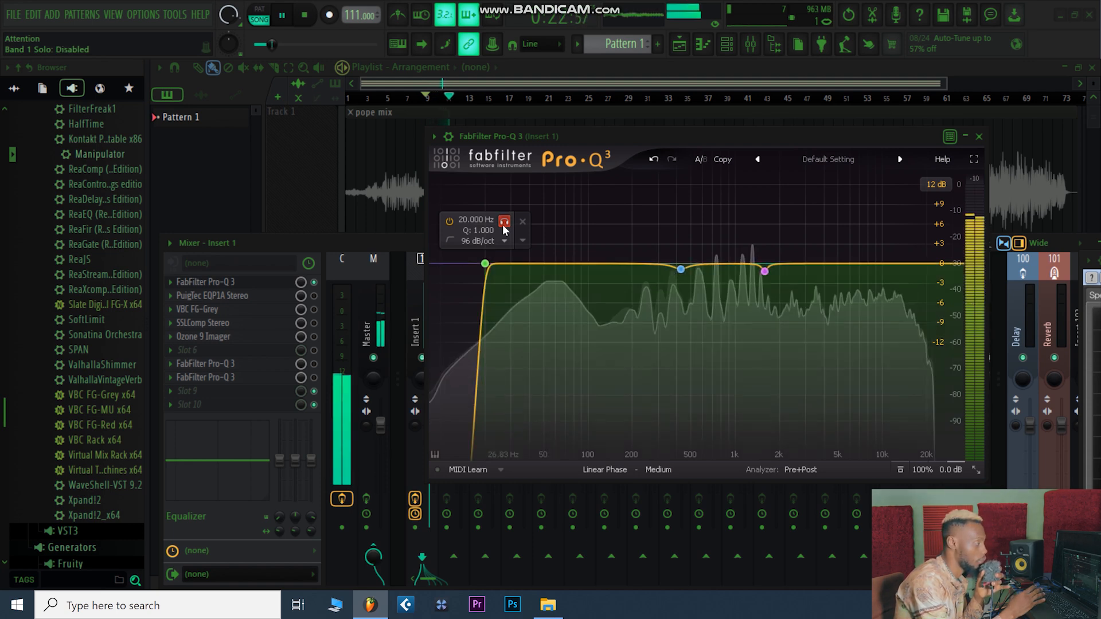
key(space)
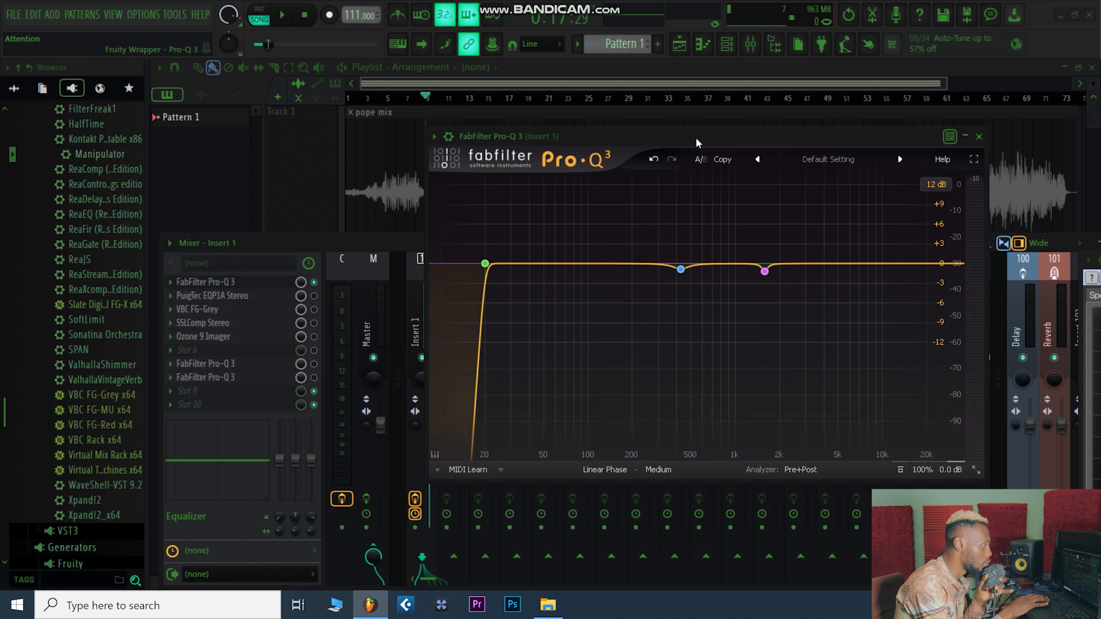
Step: Solo the 424.89 Hz bell band in Pro-Q 3 during playback, and compare it with the band unsoloed
click(682, 269)
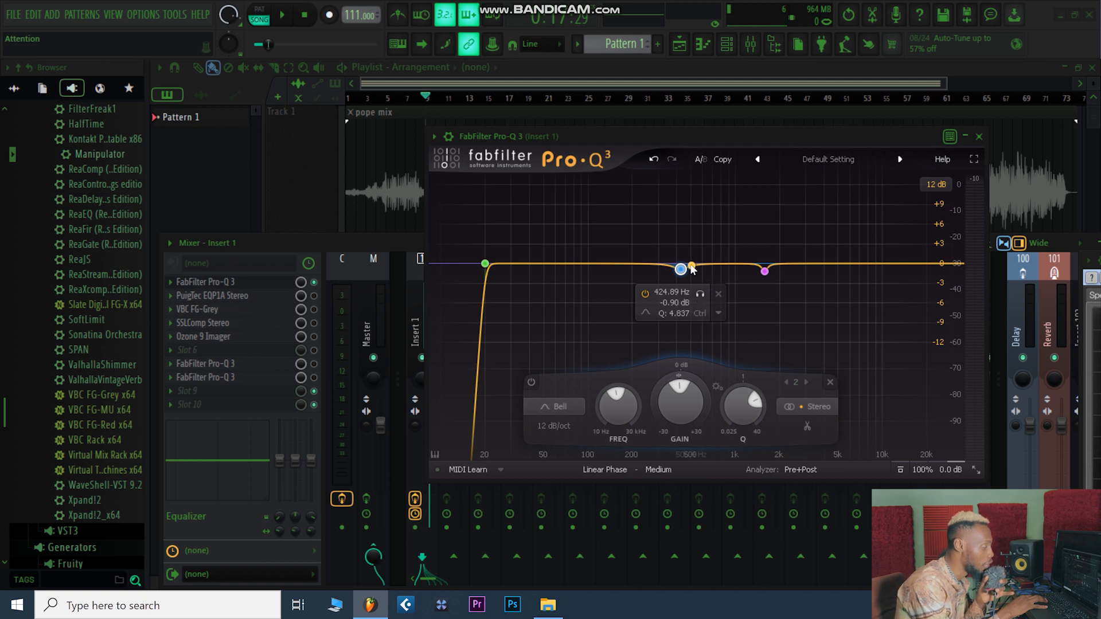
click(700, 295)
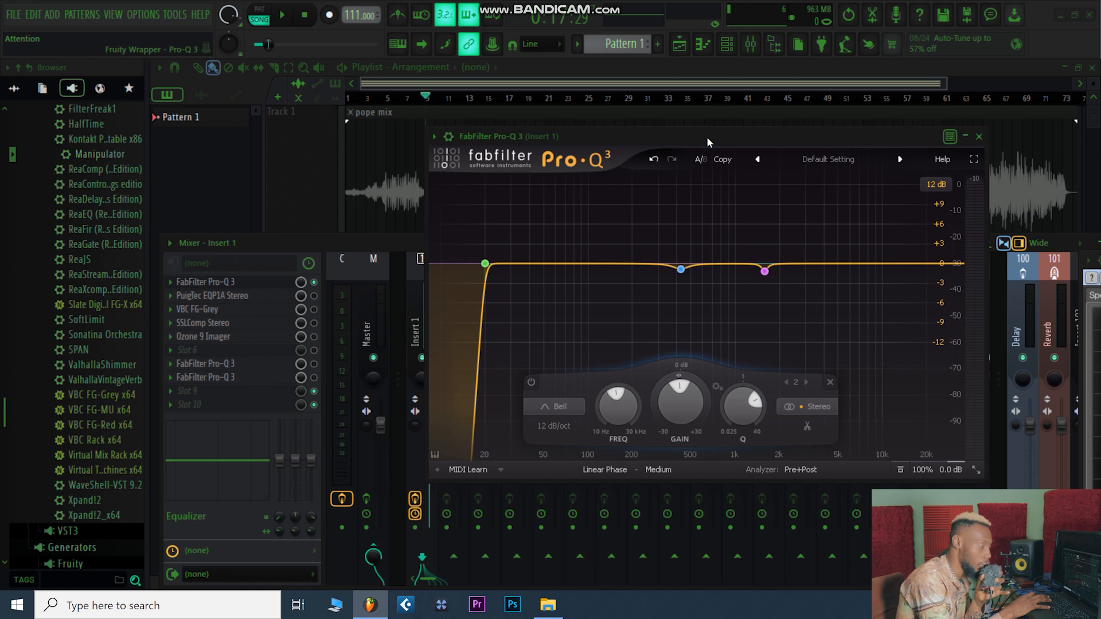
mouse_move(681, 270)
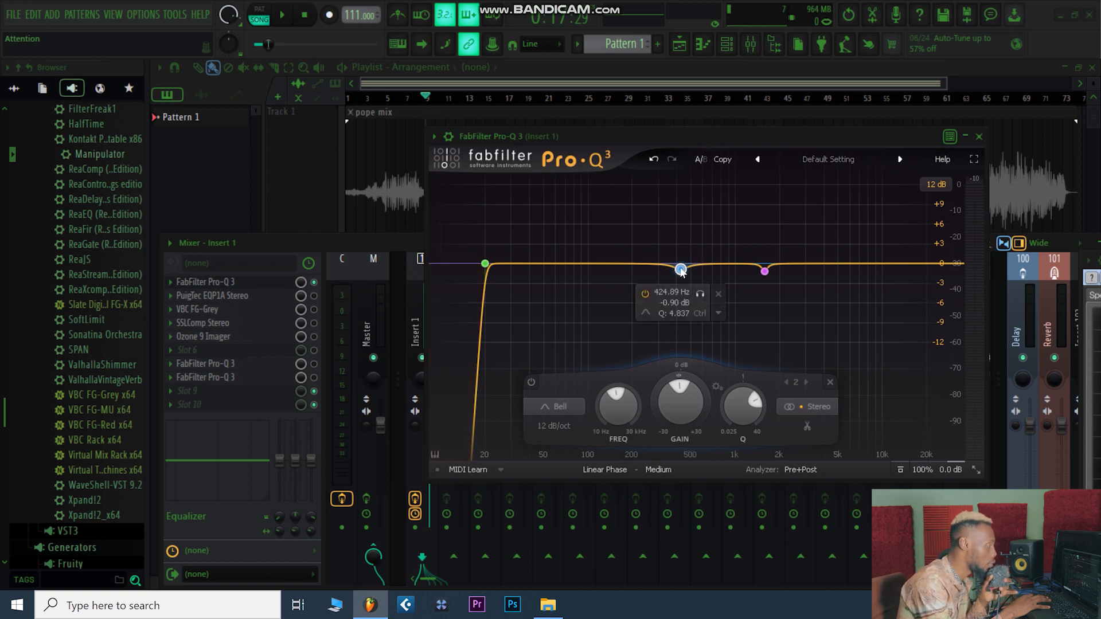
key(space)
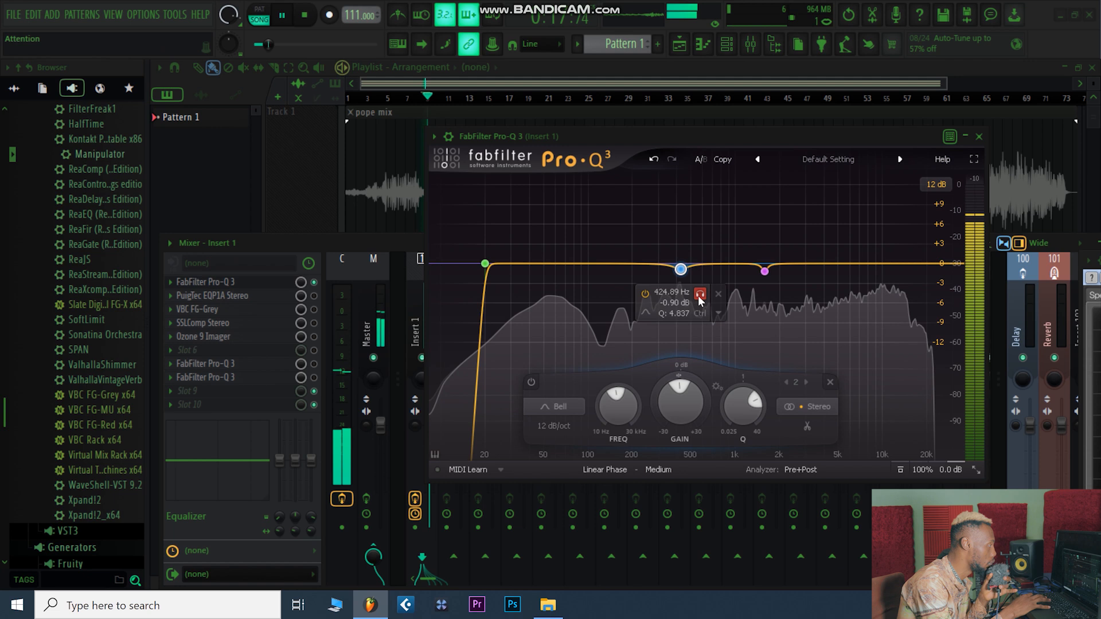
click(701, 294)
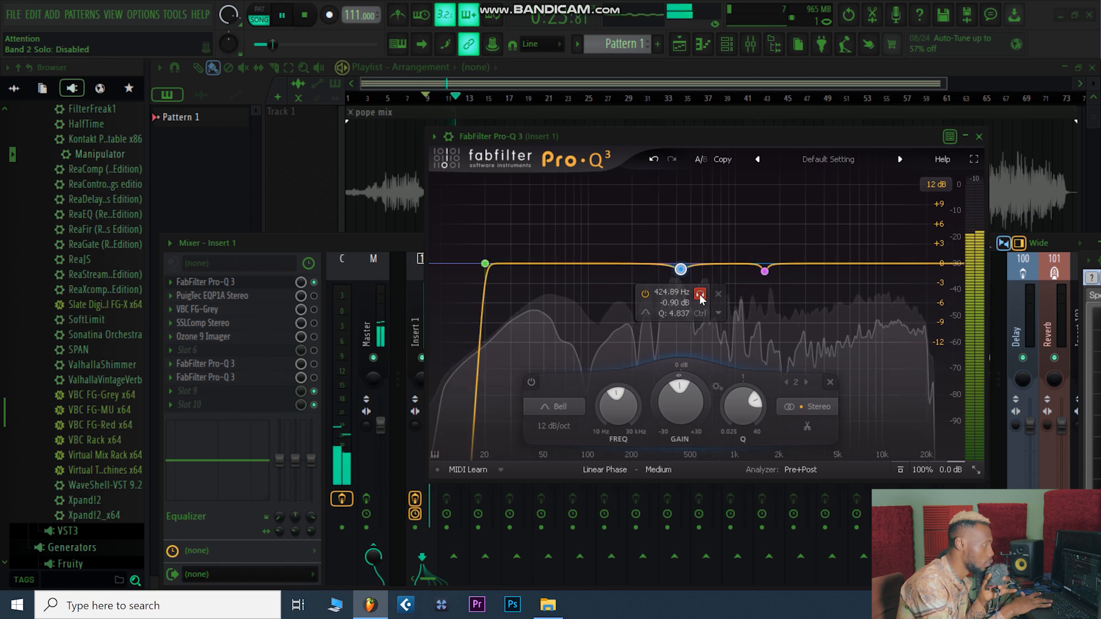
click(700, 294)
key(space)
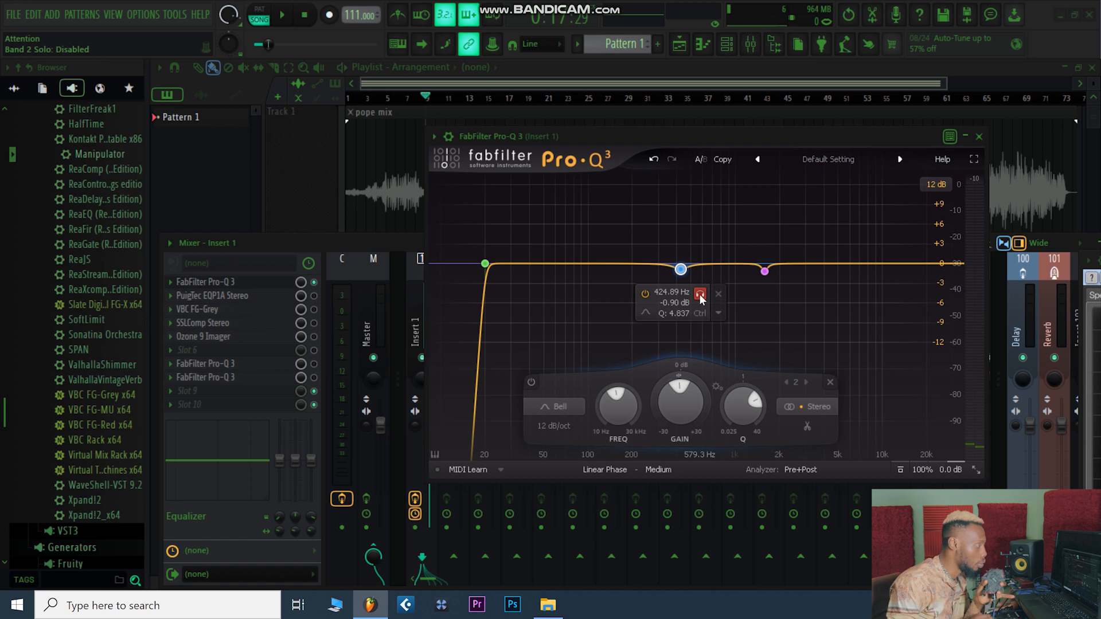
Step: Play the mix with the 1591.4 Hz bell band soloed in Pro-Q 3, and unsolo it before stopping playback
mouse_move(782, 295)
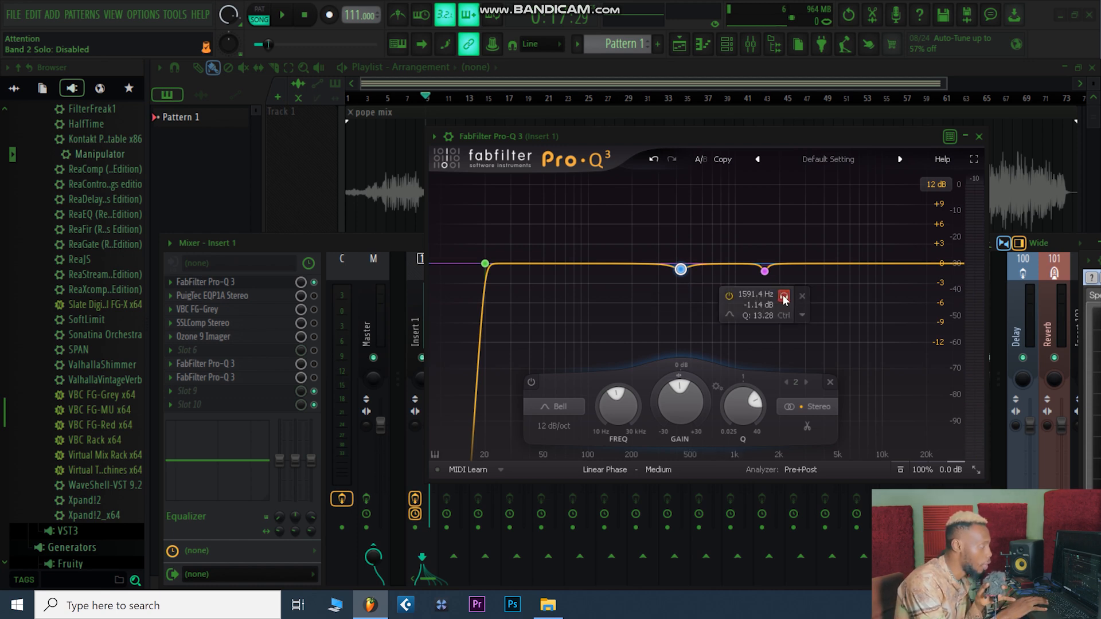
key(space)
click(784, 296)
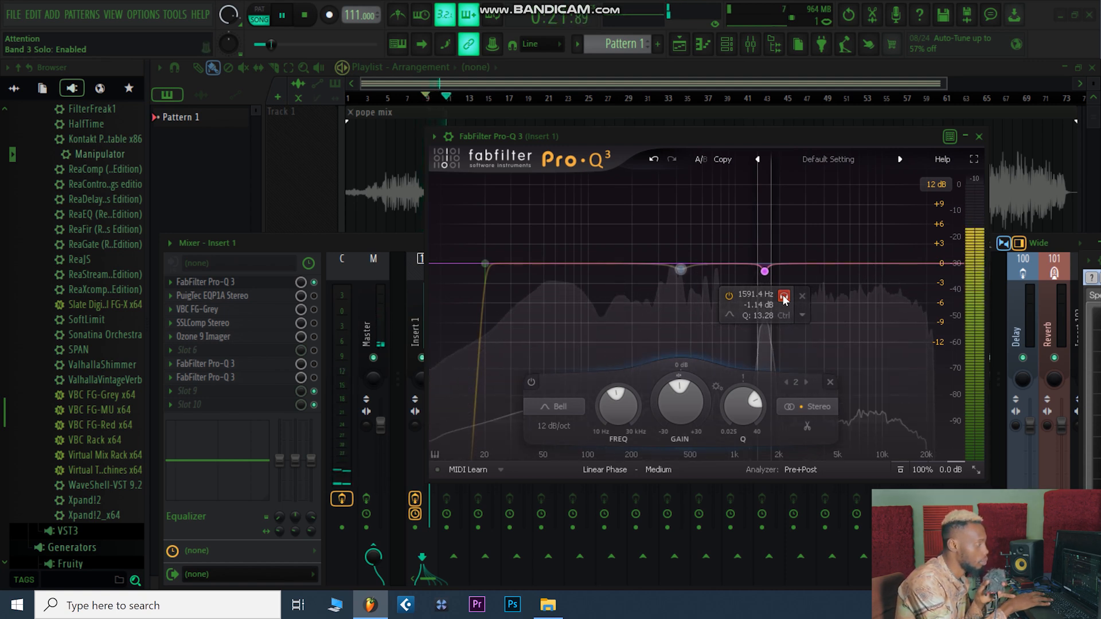
click(784, 296)
key(space)
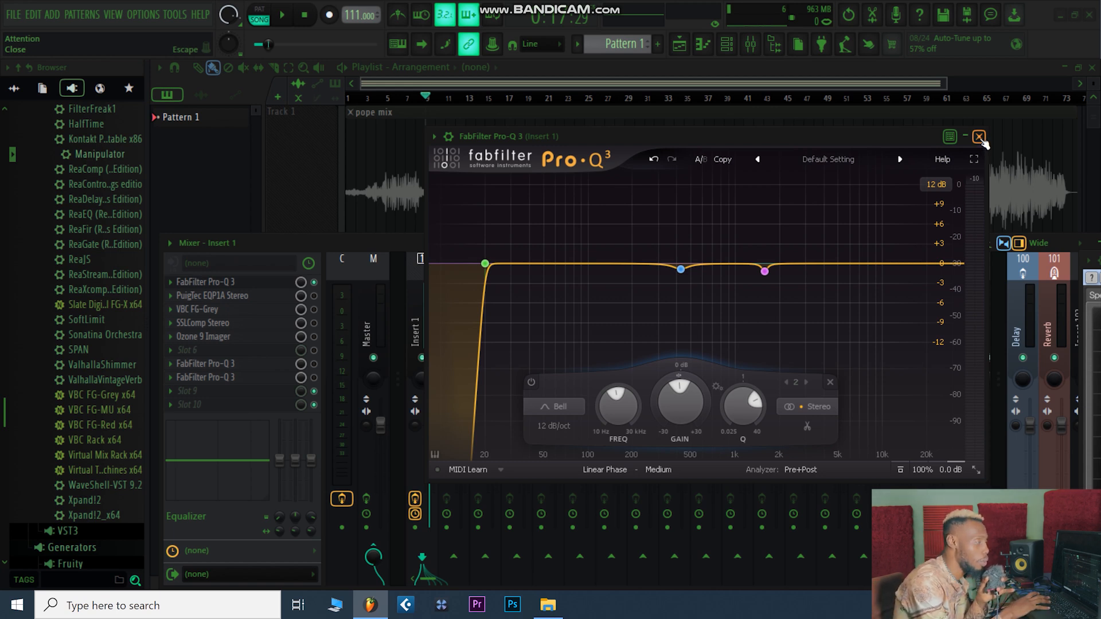
Step: Close the Pro-Q 3 editor, and open and enable PuigTec EQP1A Stereo on mixer Insert 1
click(980, 137)
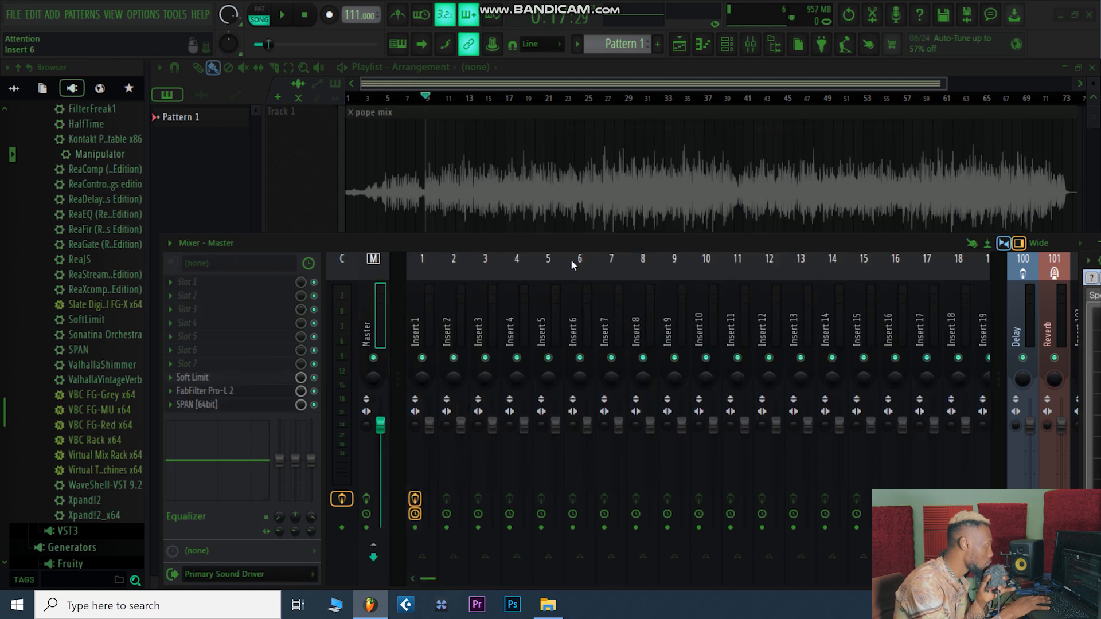
click(424, 313)
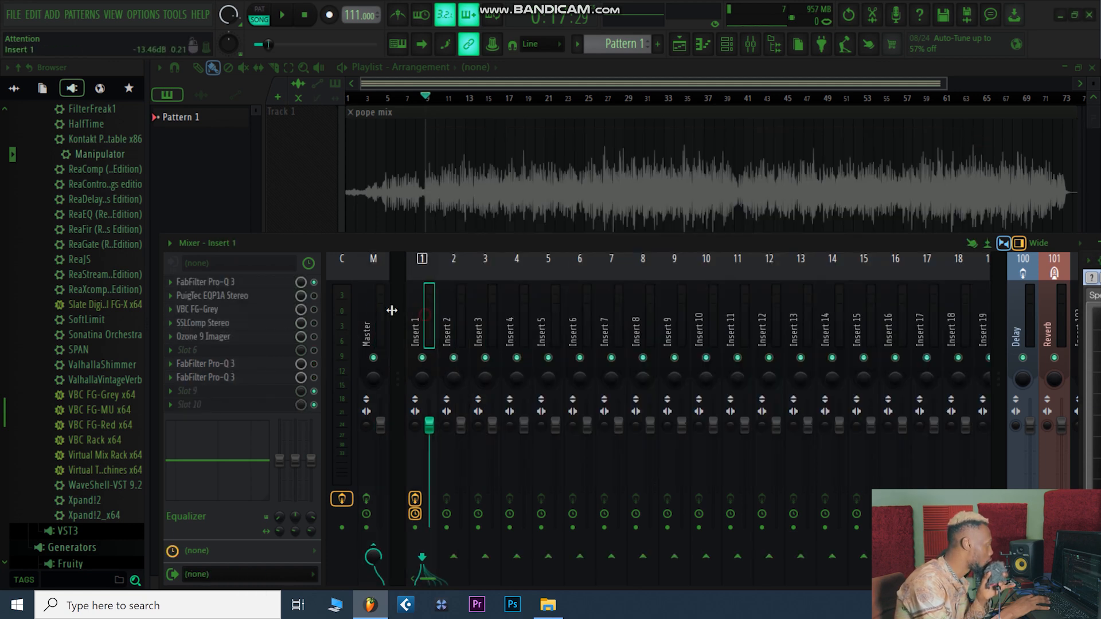
click(256, 297)
drag(642, 156, 596, 171)
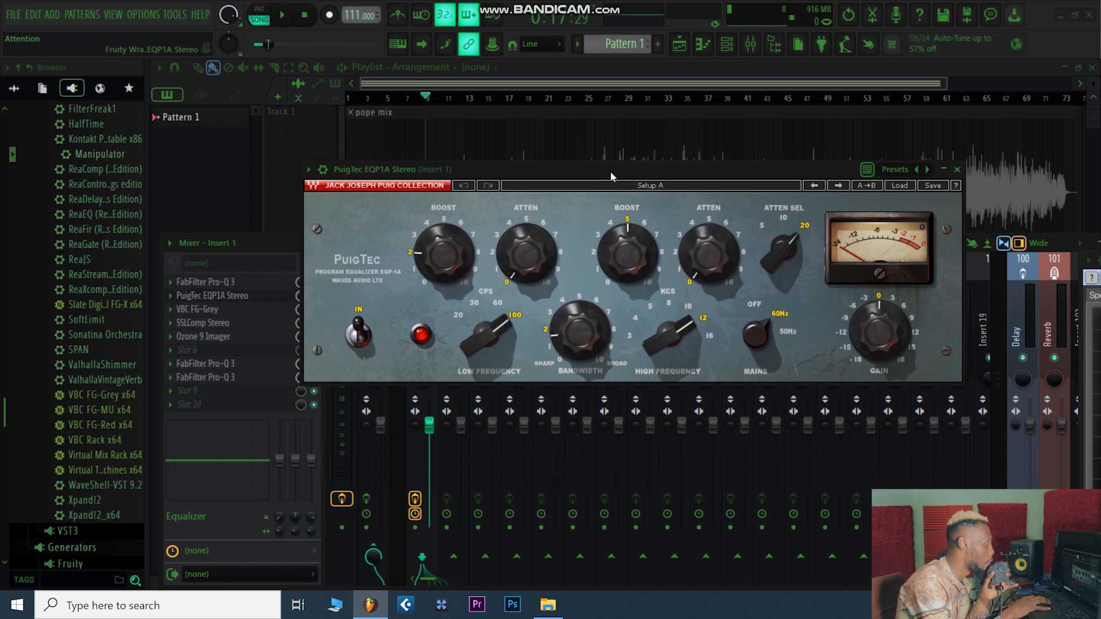
drag(610, 171, 663, 150)
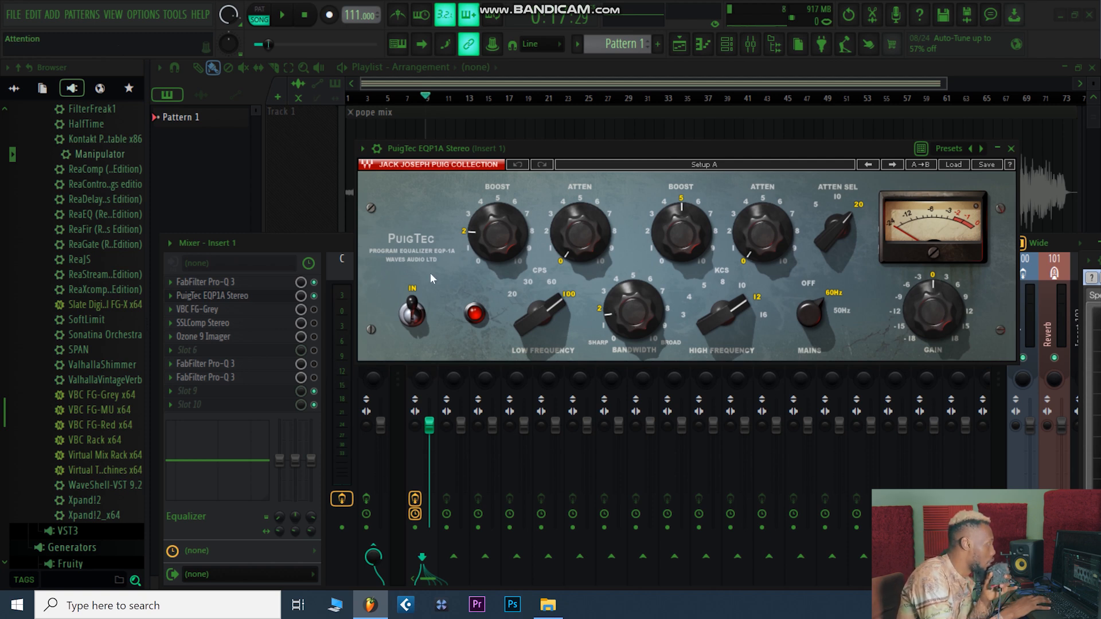
Step: Play the mix from around bar 17 and compare the sound with PuigTec EQP1A bypassed and enabled
click(508, 101)
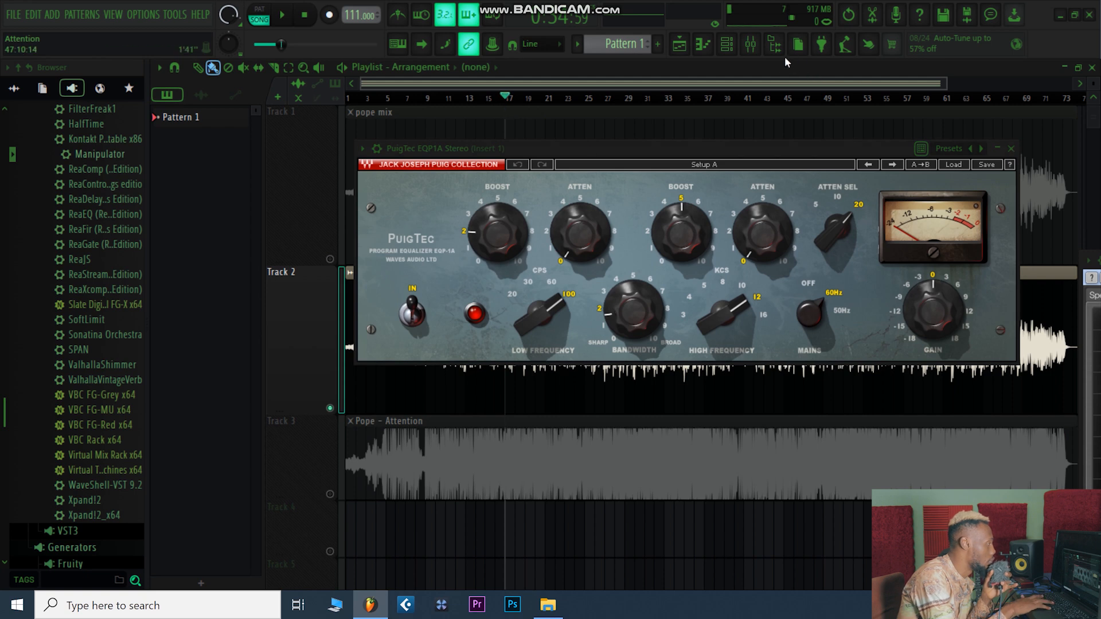
key(space)
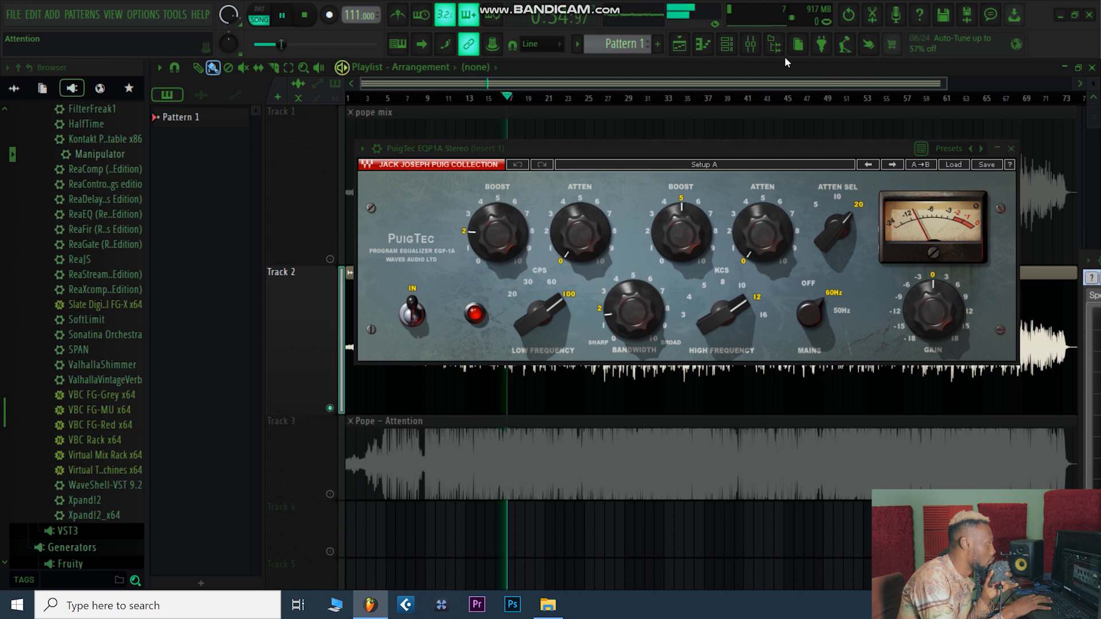
click(751, 44)
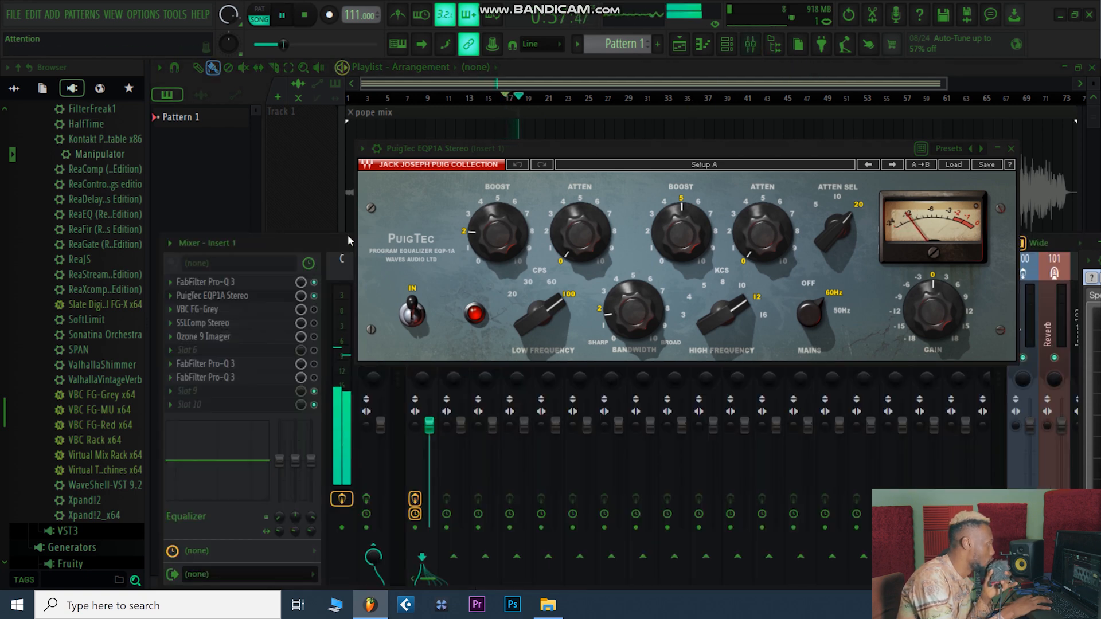
click(314, 296)
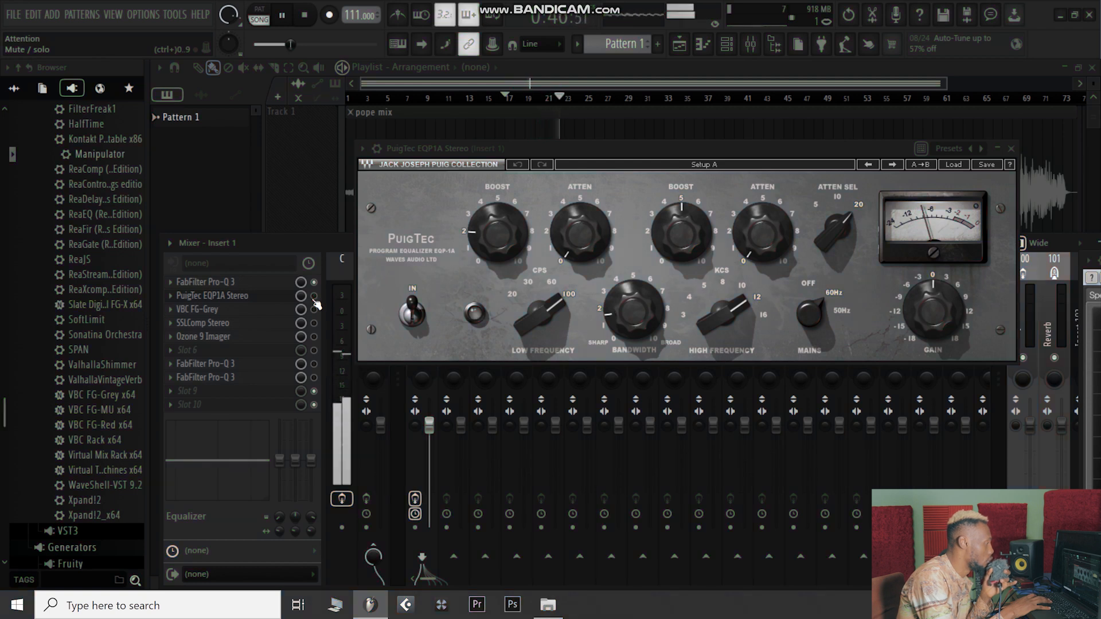
click(314, 296)
key(space)
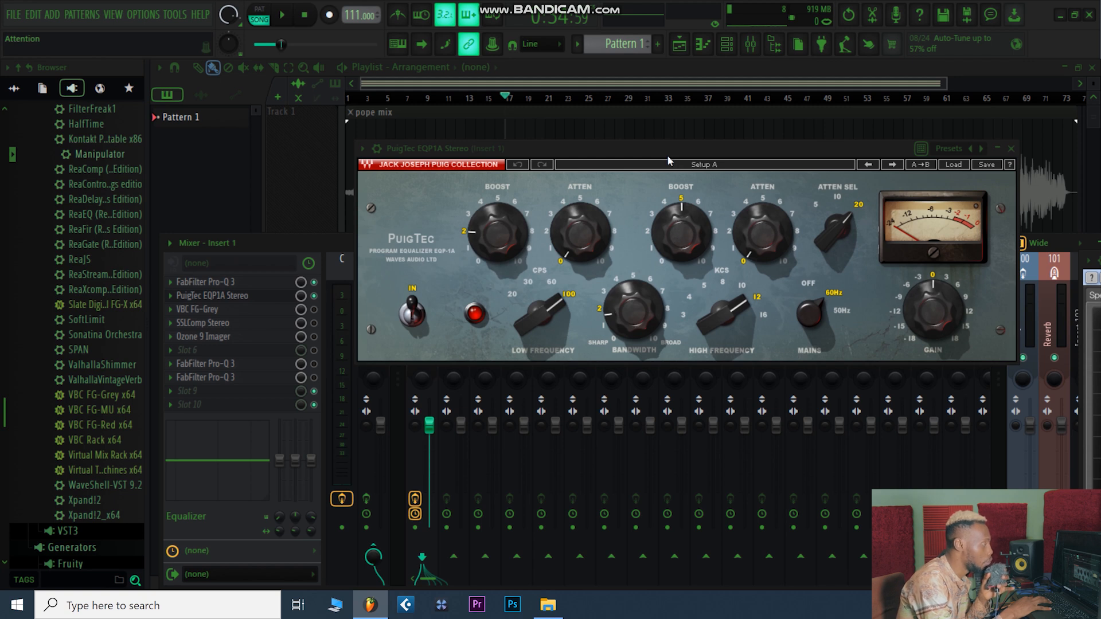
Step: Try a different high-frequency boost on the PuigTec EQP1A, undo the change, and stop playback
drag(666, 147, 694, 132)
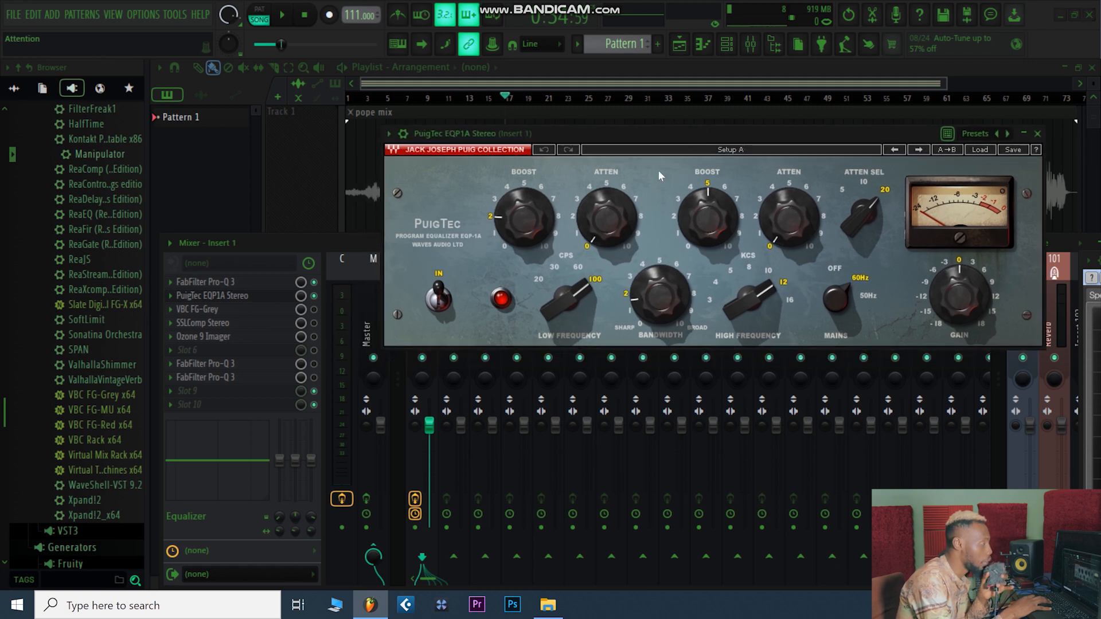
mouse_move(700, 188)
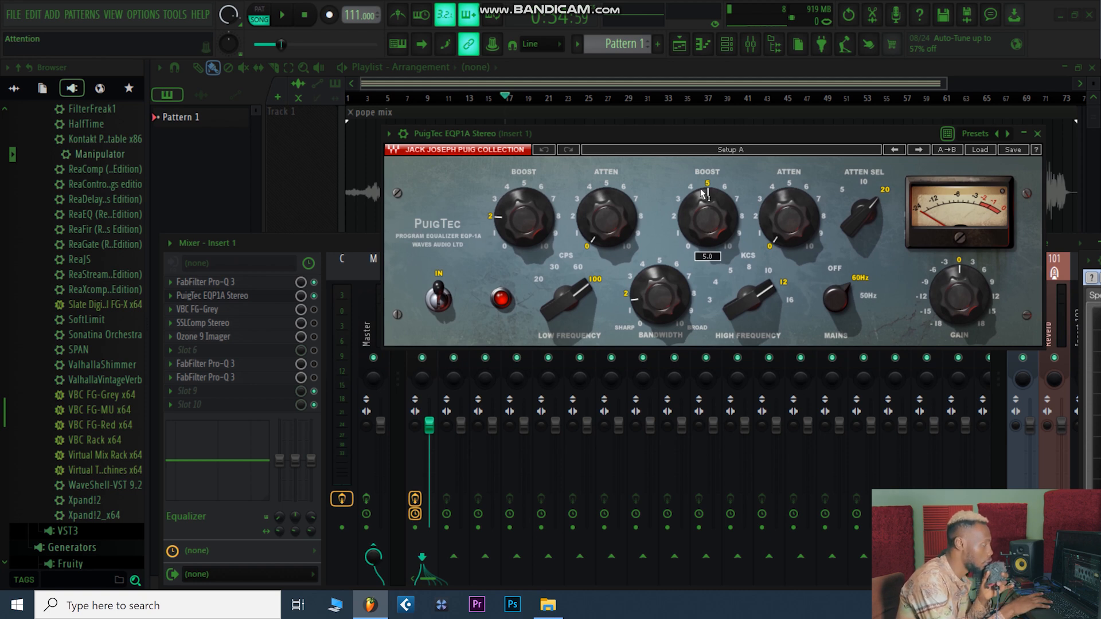
drag(704, 194, 704, 152)
click(544, 150)
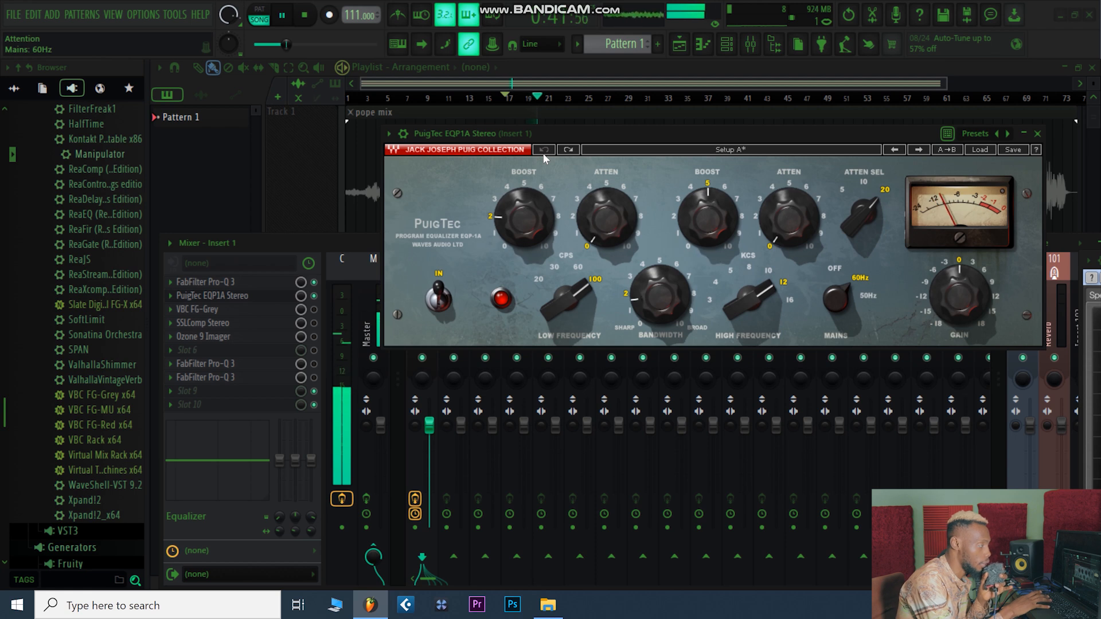
key(space)
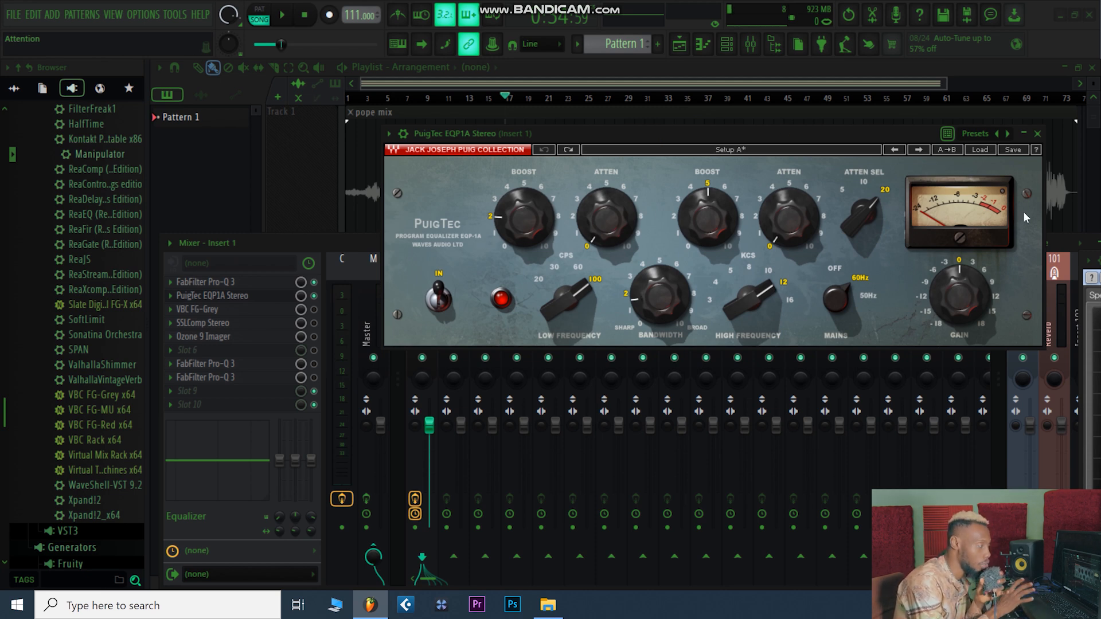
Step: Close the PuigTec editor, and enable and open VBC FG-Grey on mixer Insert 1
click(1038, 135)
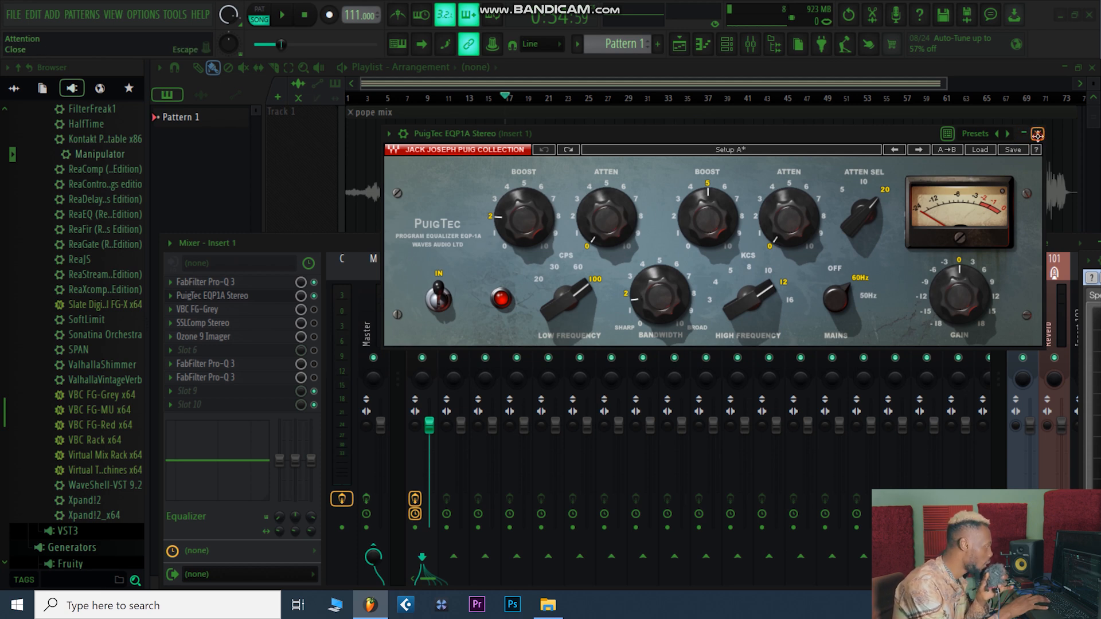
click(367, 321)
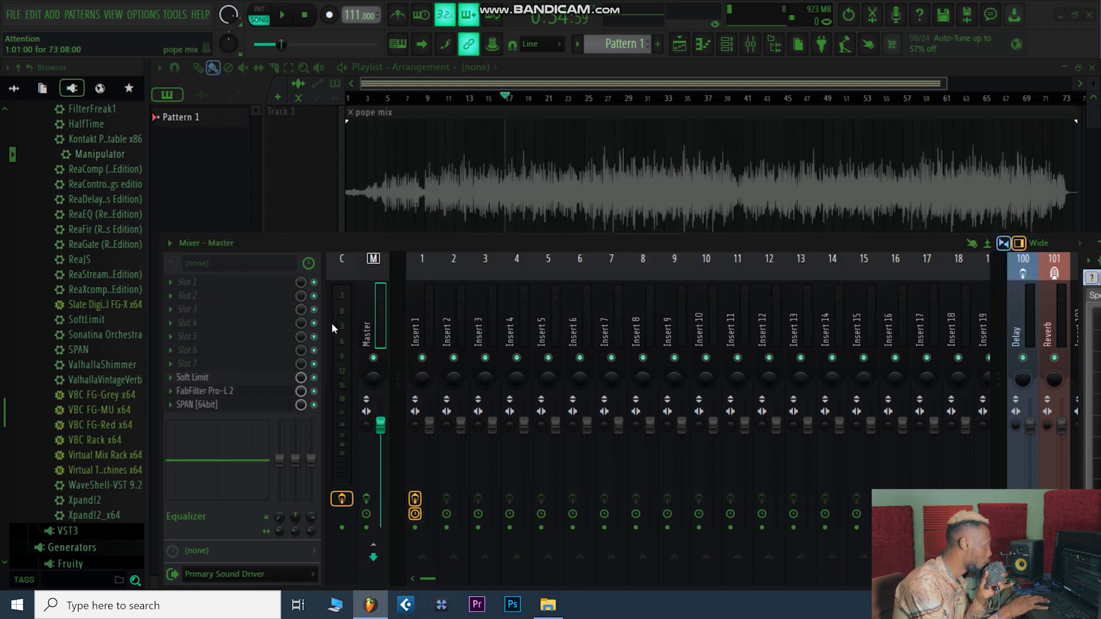
click(416, 318)
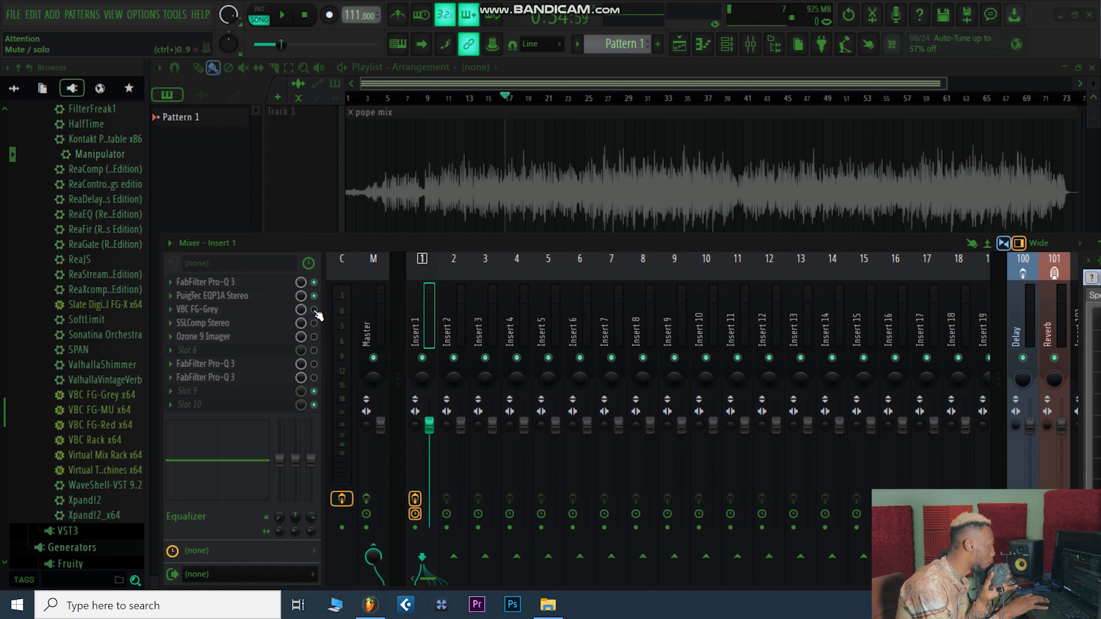
click(256, 315)
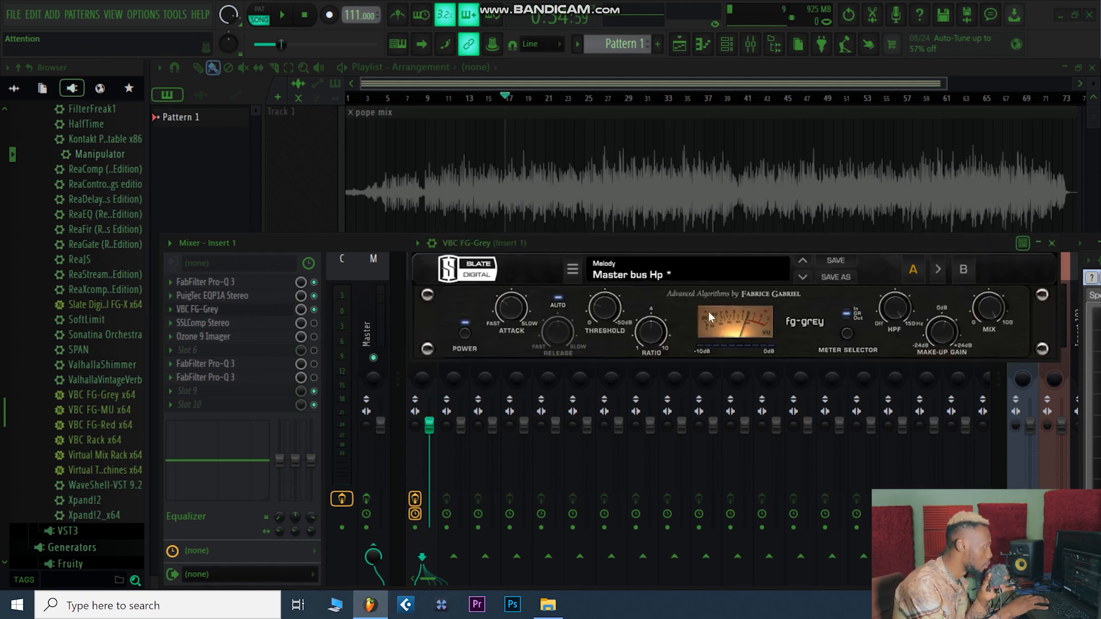
drag(681, 243, 583, 140)
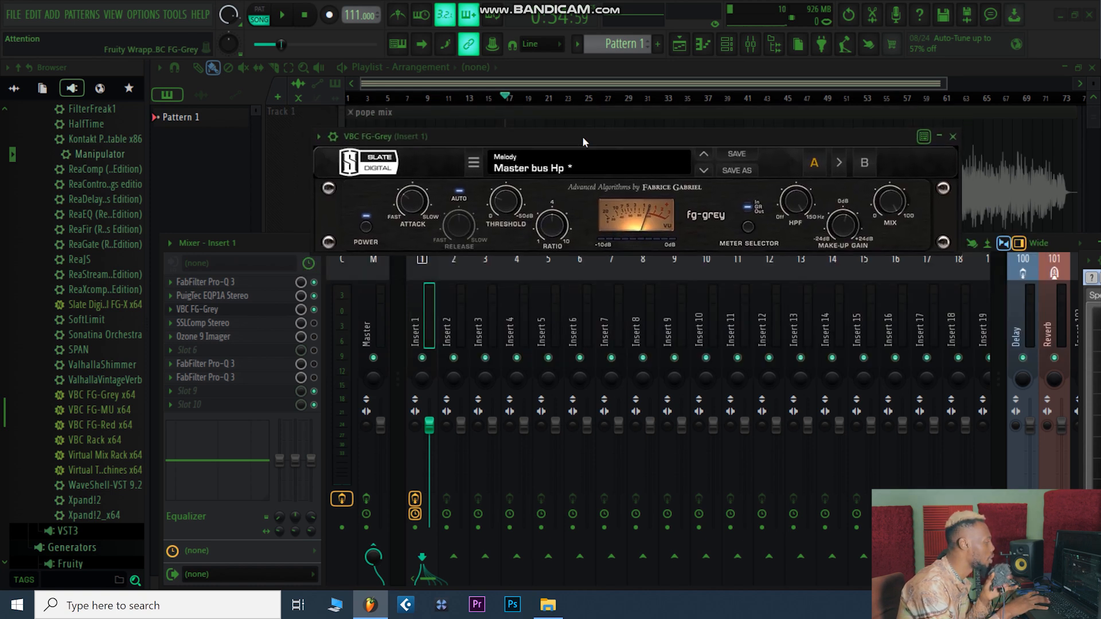
Step: Open the SSLComp Stereo editor from mixer Insert 1 and bring its window fully into view
click(245, 324)
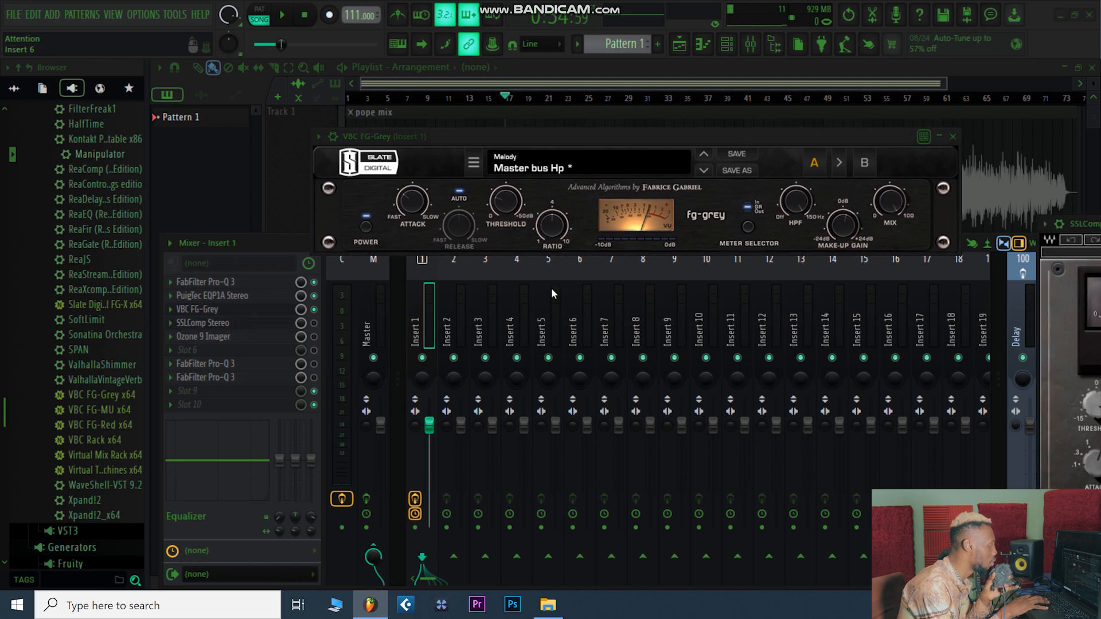
click(226, 325)
click(228, 324)
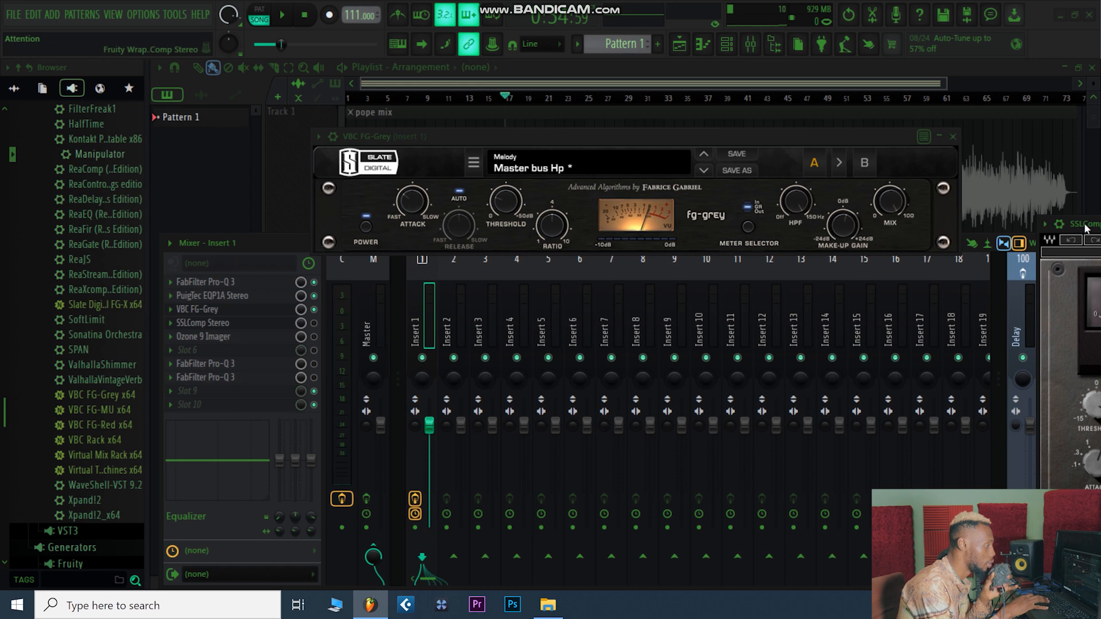
drag(1080, 229, 839, 166)
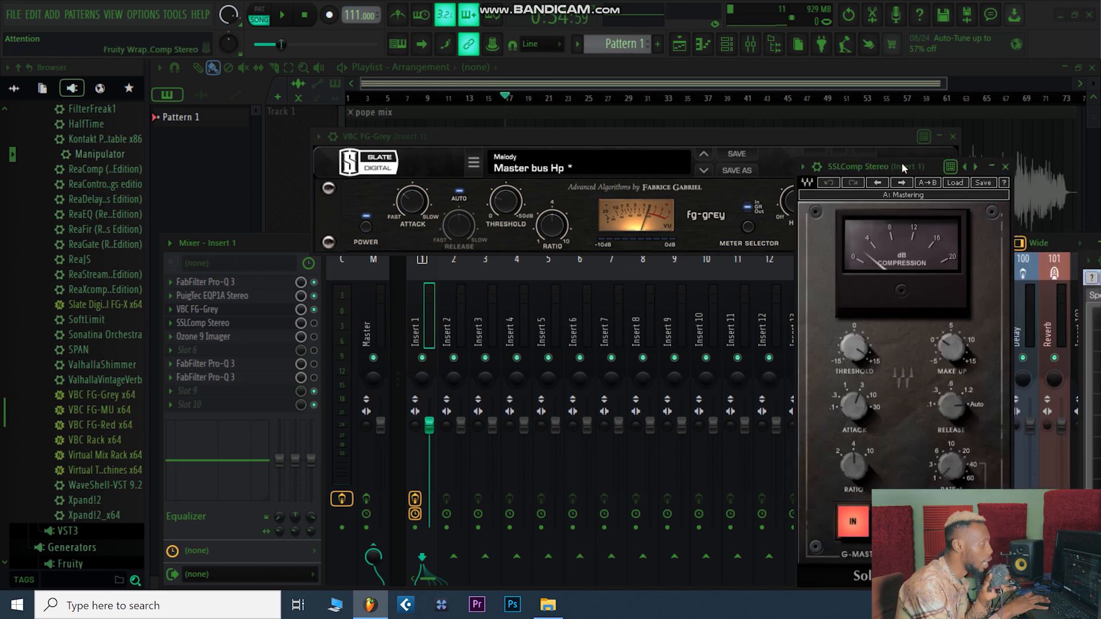
drag(890, 165, 823, 150)
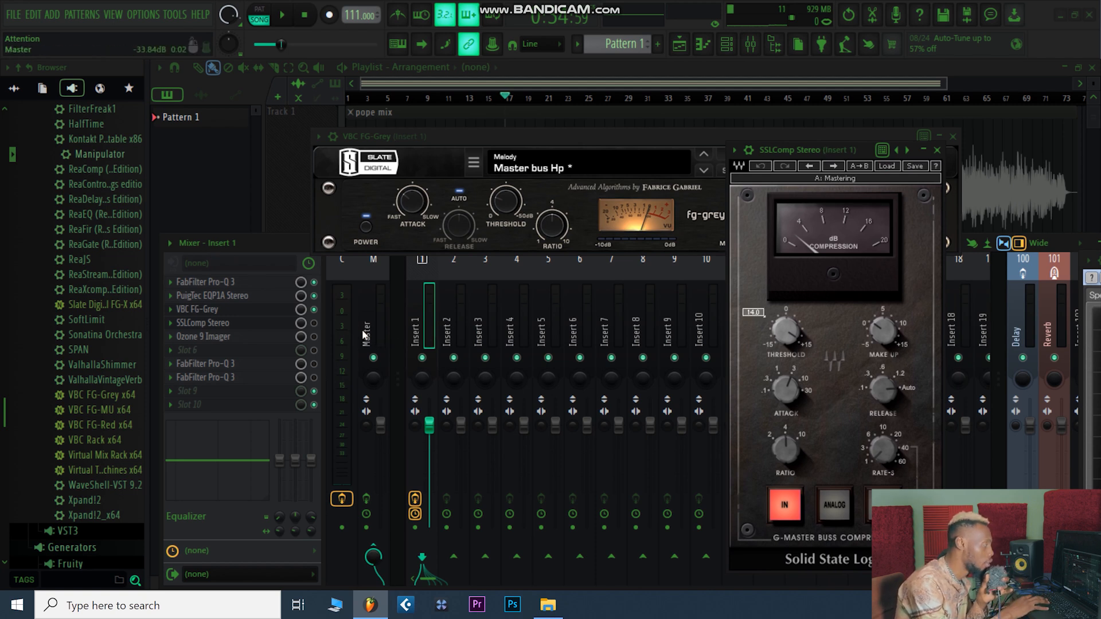
Step: Arrange the VBC FG-Grey and SSLComp Stereo editors side by side so both sets of controls are visible
click(514, 138)
drag(501, 139, 363, 97)
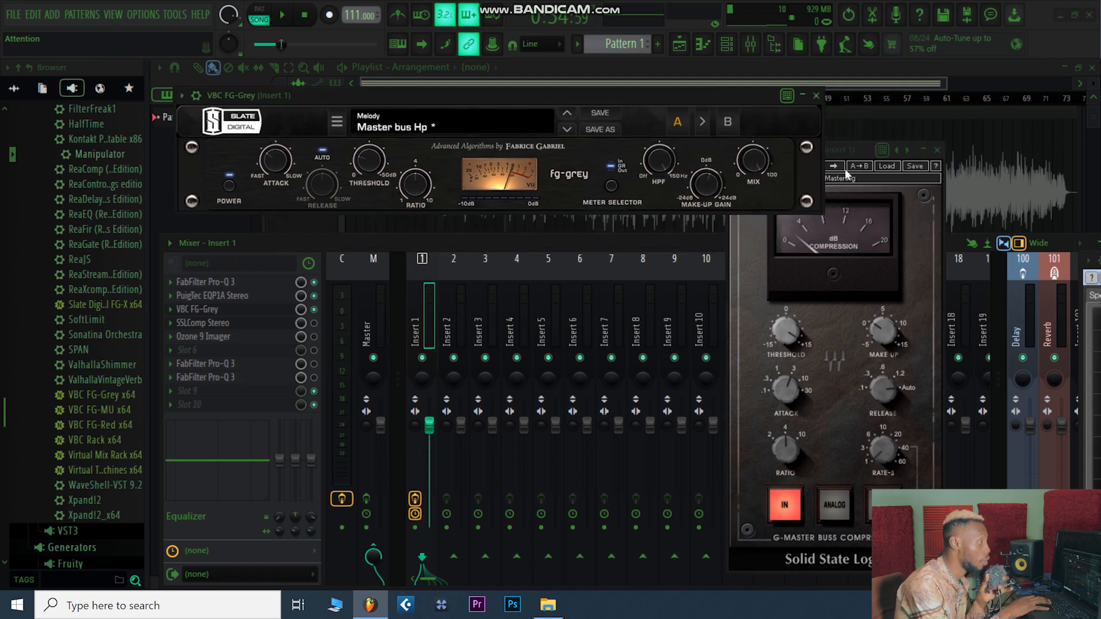
drag(839, 150, 918, 122)
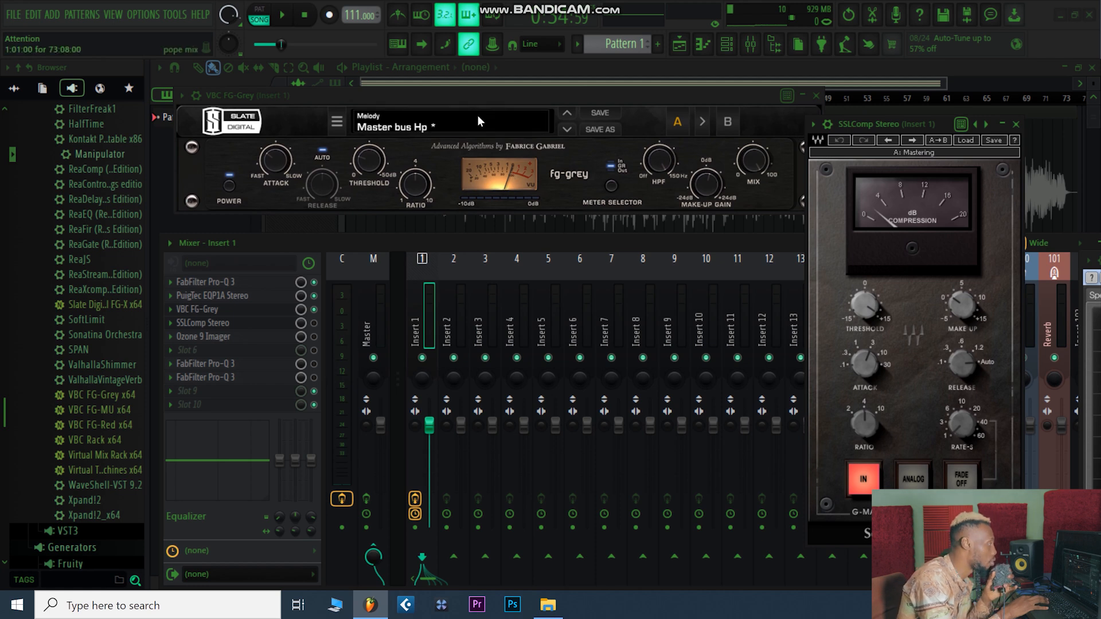
drag(477, 94, 469, 83)
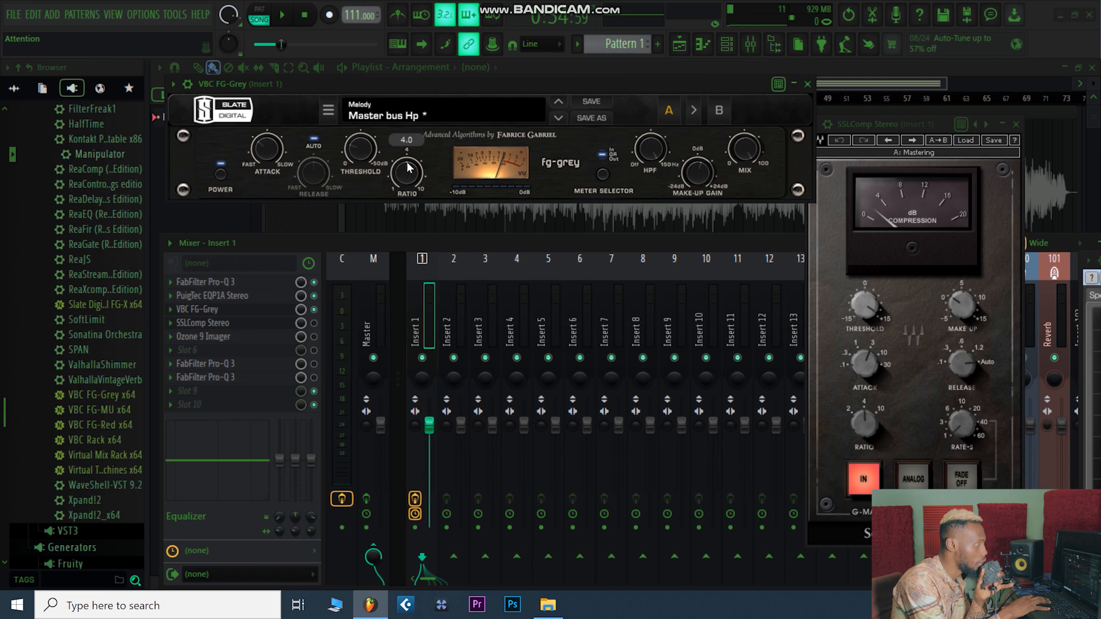
Step: Play a short passage of the mix to watch the VBC FG-Grey gain-reduction meter, and stop playback
drag(645, 170, 632, 105)
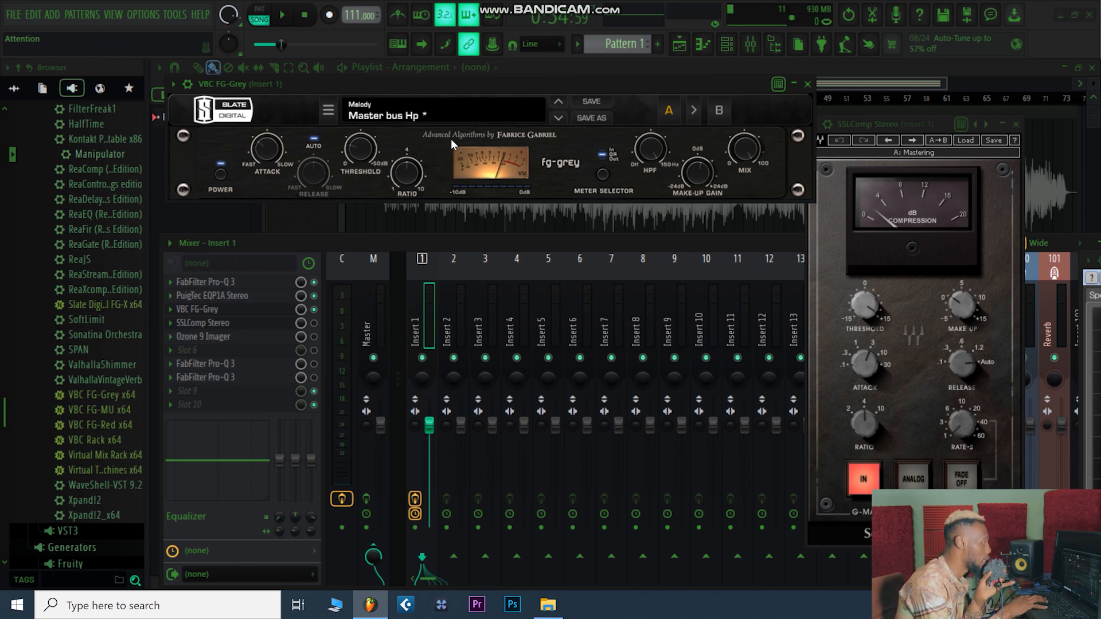
key(space)
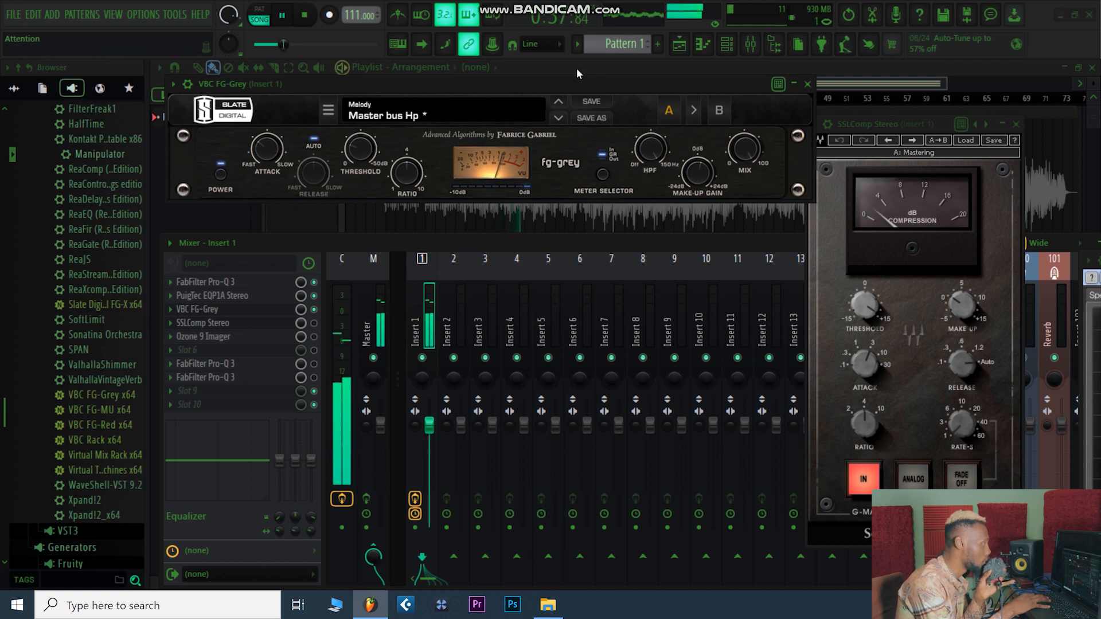
key(space)
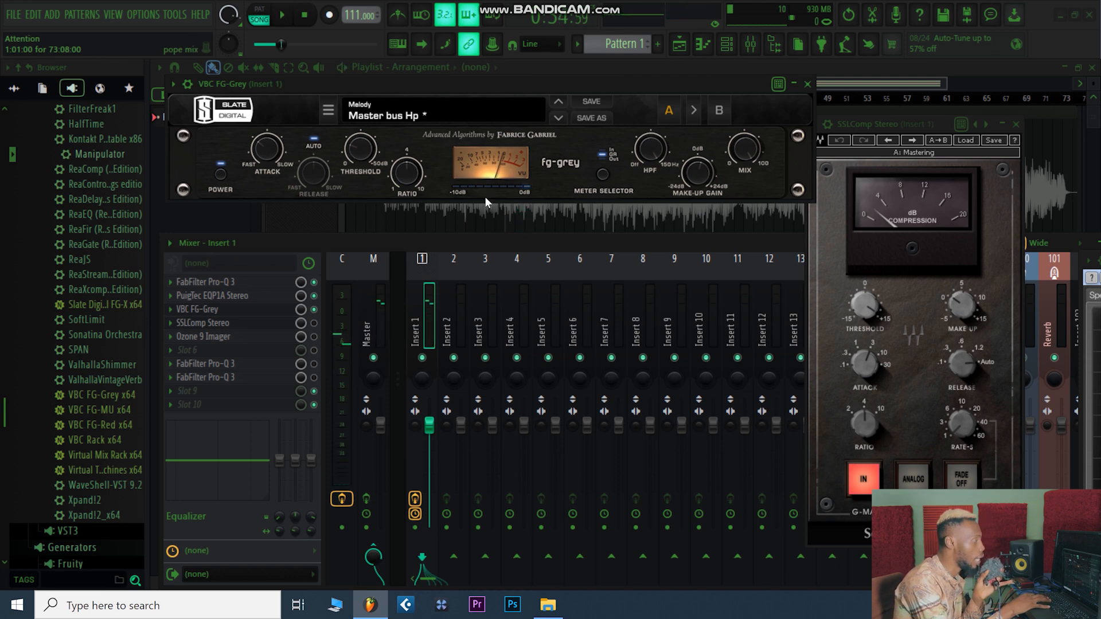
Step: Try a lower high-pass filter setting on VBC FG-Grey during playback, restore it to about 117 Hz and audition the mix again
mouse_move(655, 151)
drag(655, 151, 694, 511)
key(space)
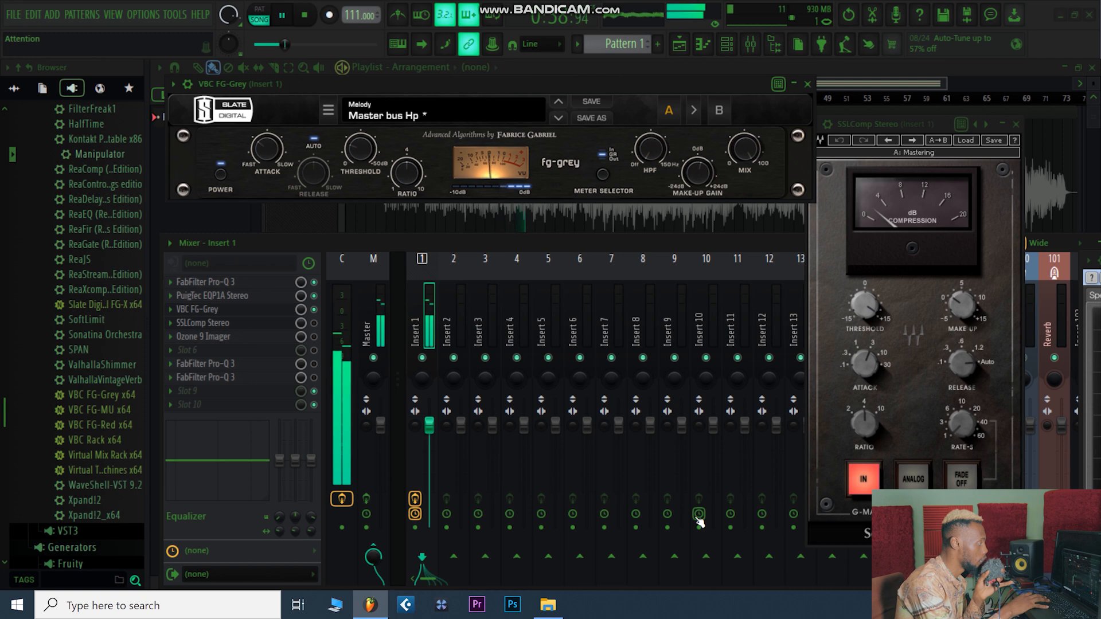
key(space)
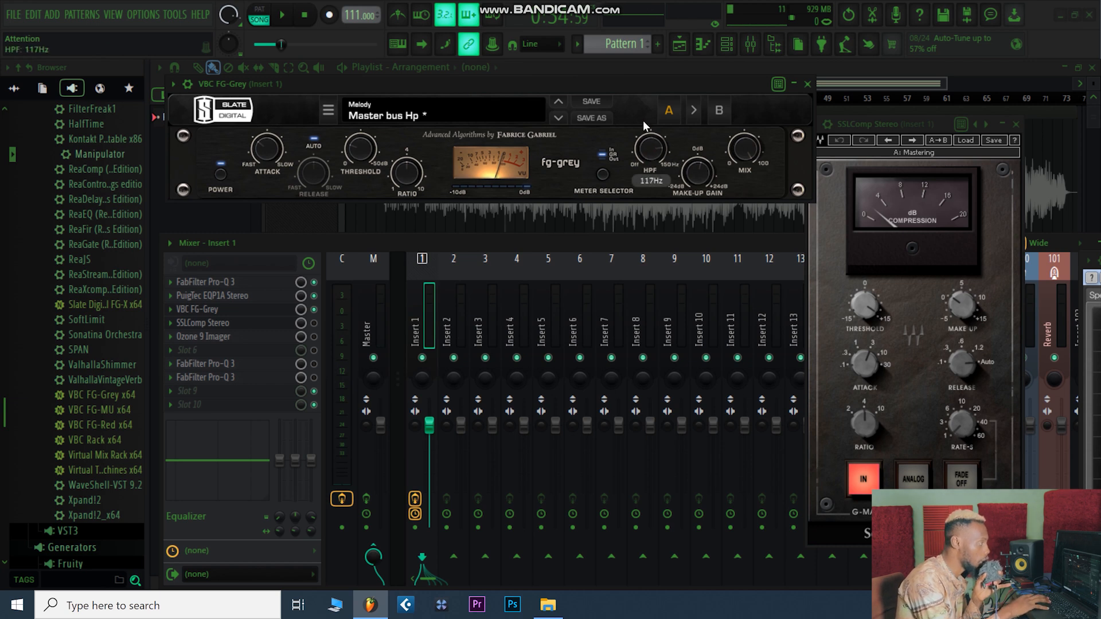
scroll(652, 153, up, 1)
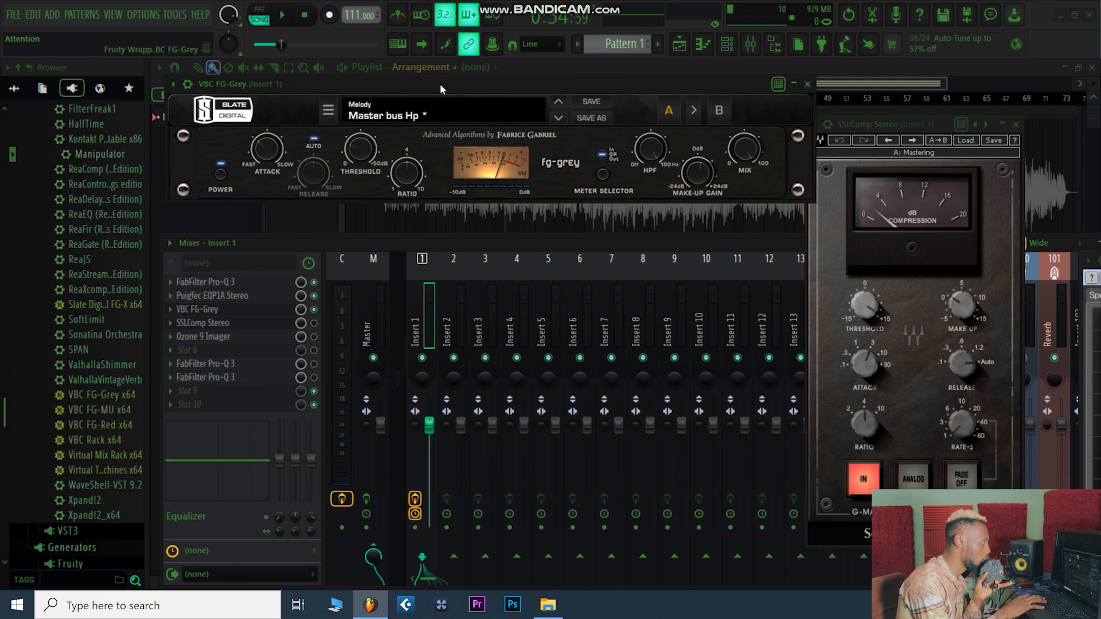
key(space)
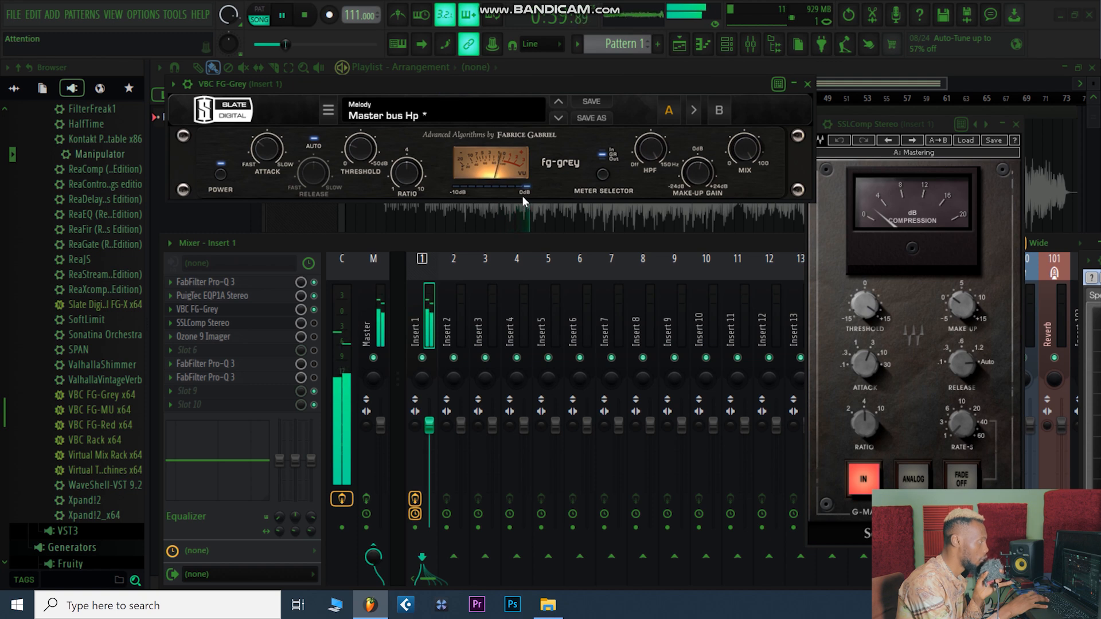
key(space)
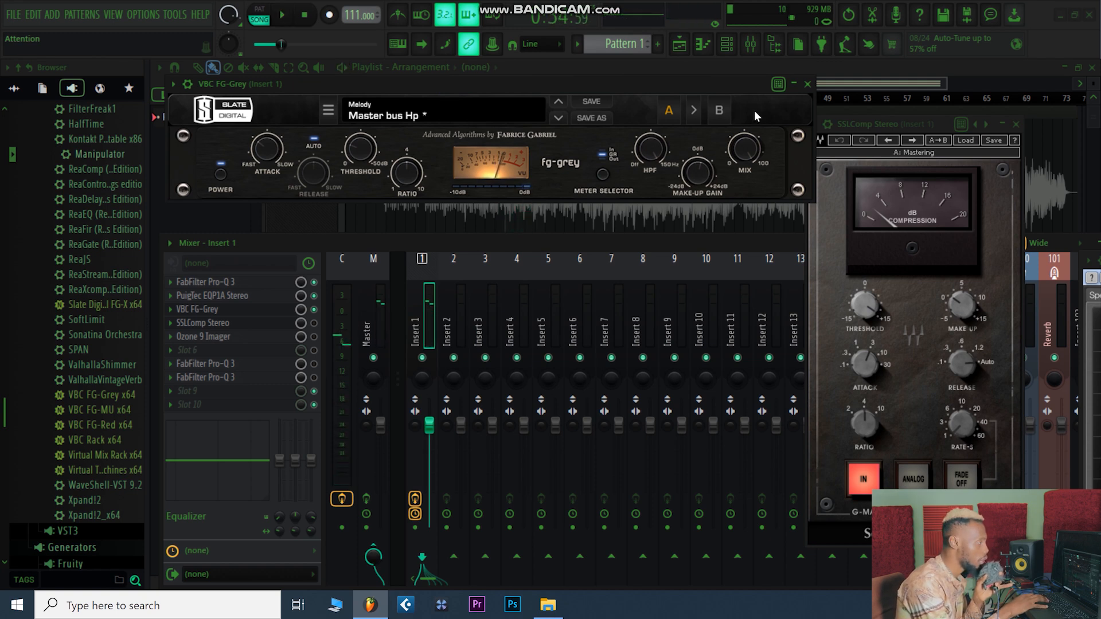
Step: Close the VBC FG-Grey editor and enable SSLComp Stereo on mixer Insert 1
click(807, 85)
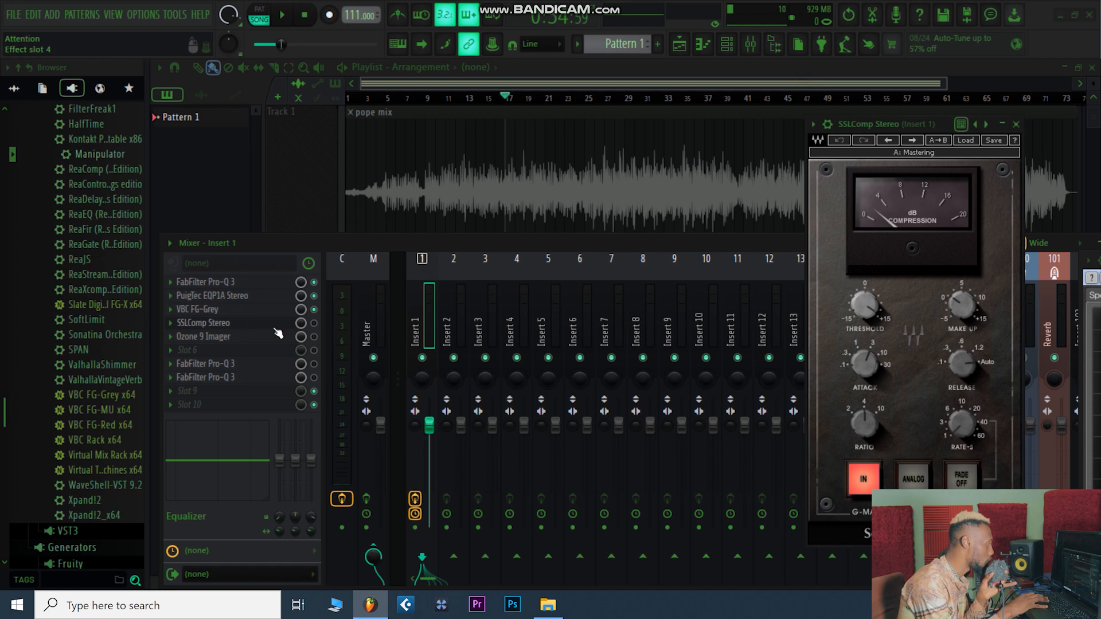
click(315, 325)
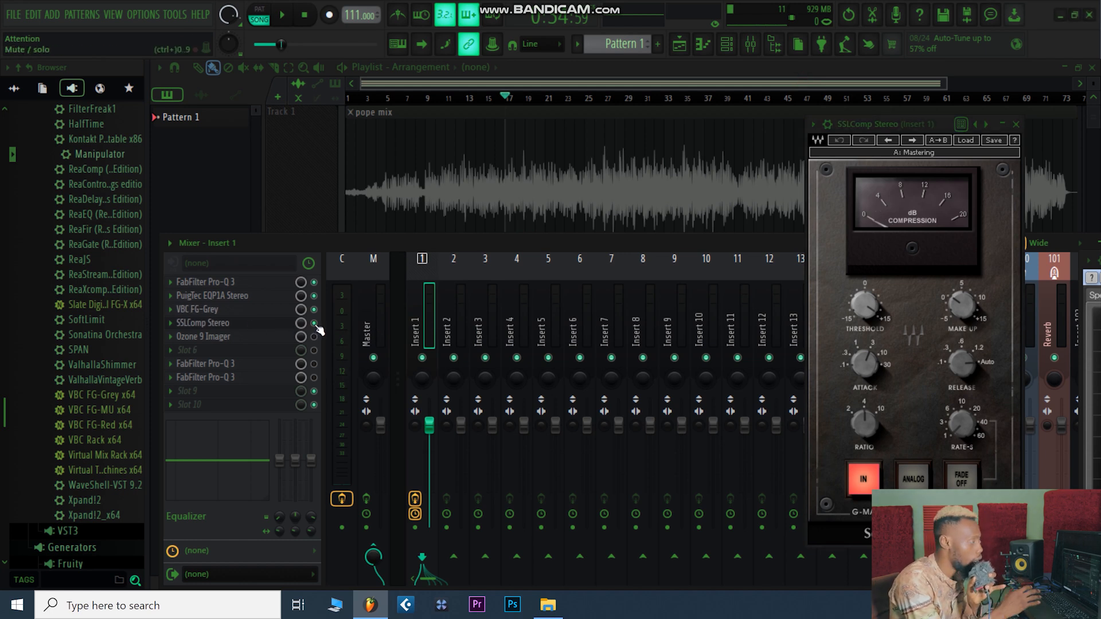
Step: Reopen the VBC FG-Grey editor, examine its make-up gain, and move the window clear of the playlist timeline
click(218, 310)
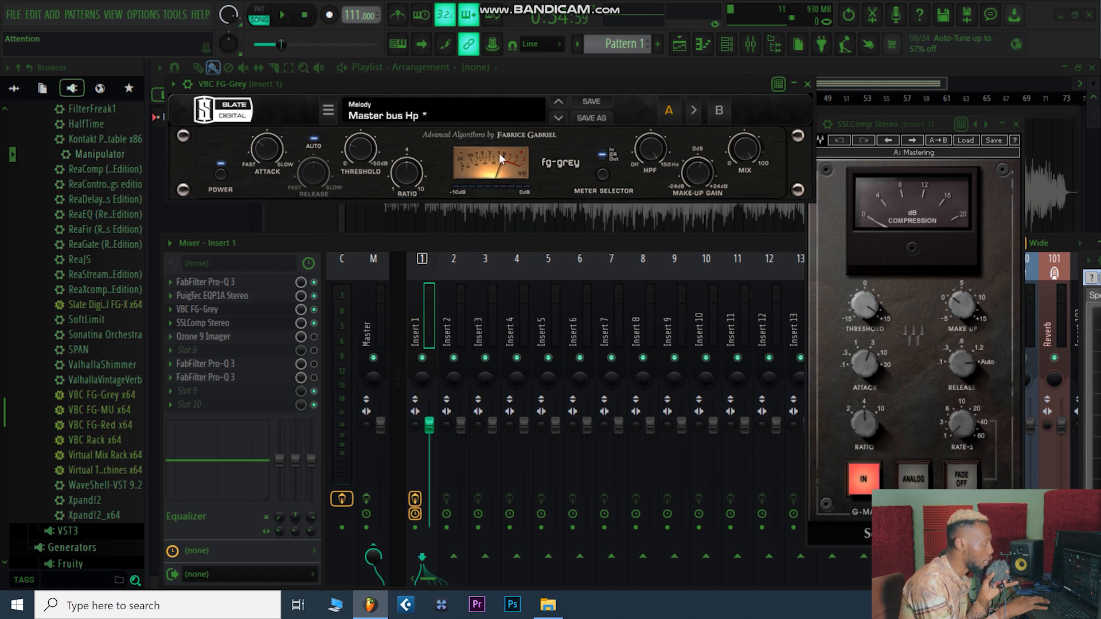
click(699, 173)
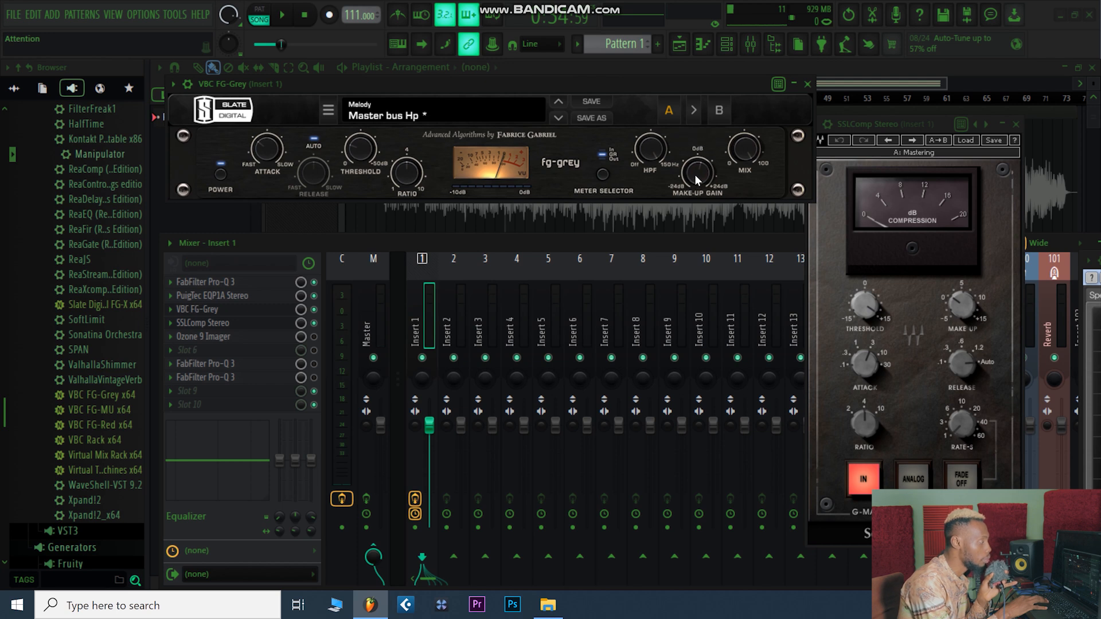
drag(614, 85, 774, 112)
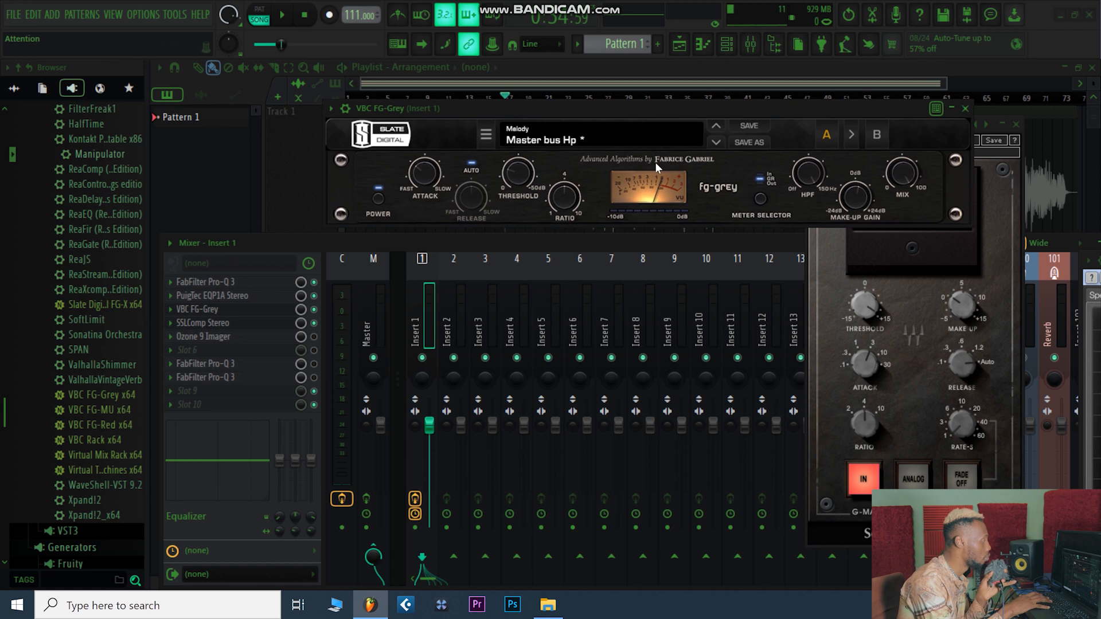
Step: Play the mix from around bar 17, compare VBC FG-Grey bypassed and enabled, and stop playback
key(space)
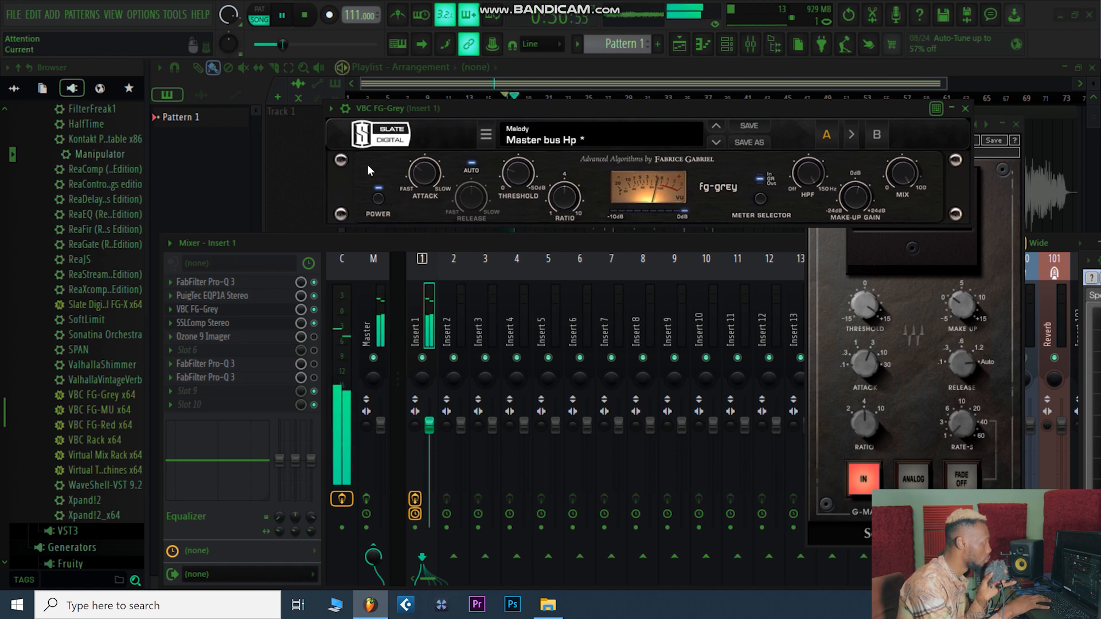
click(378, 198)
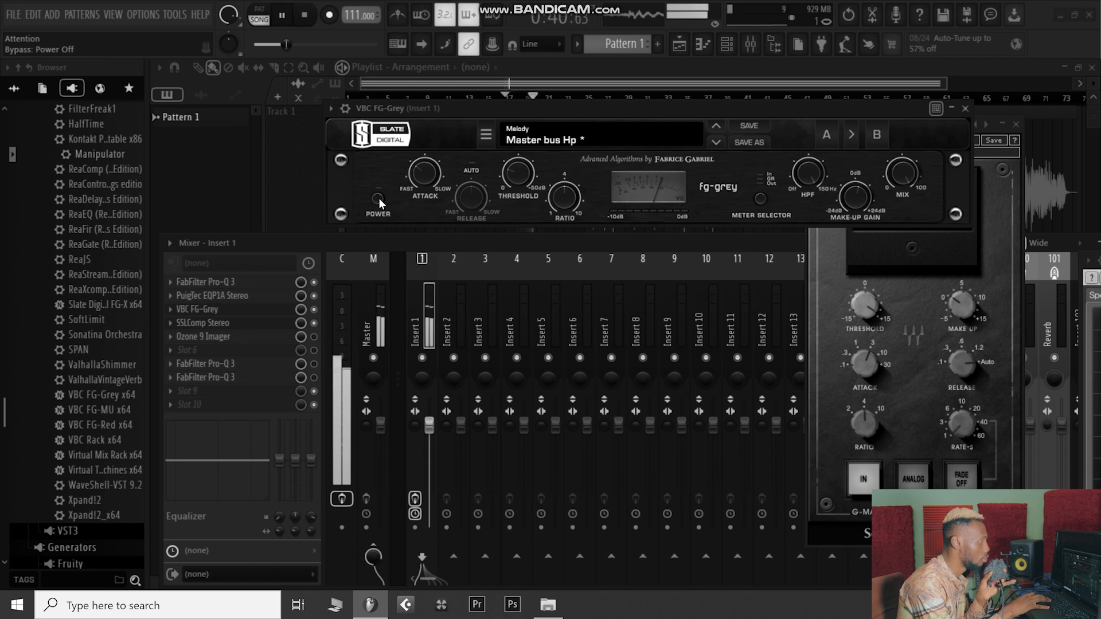
click(378, 198)
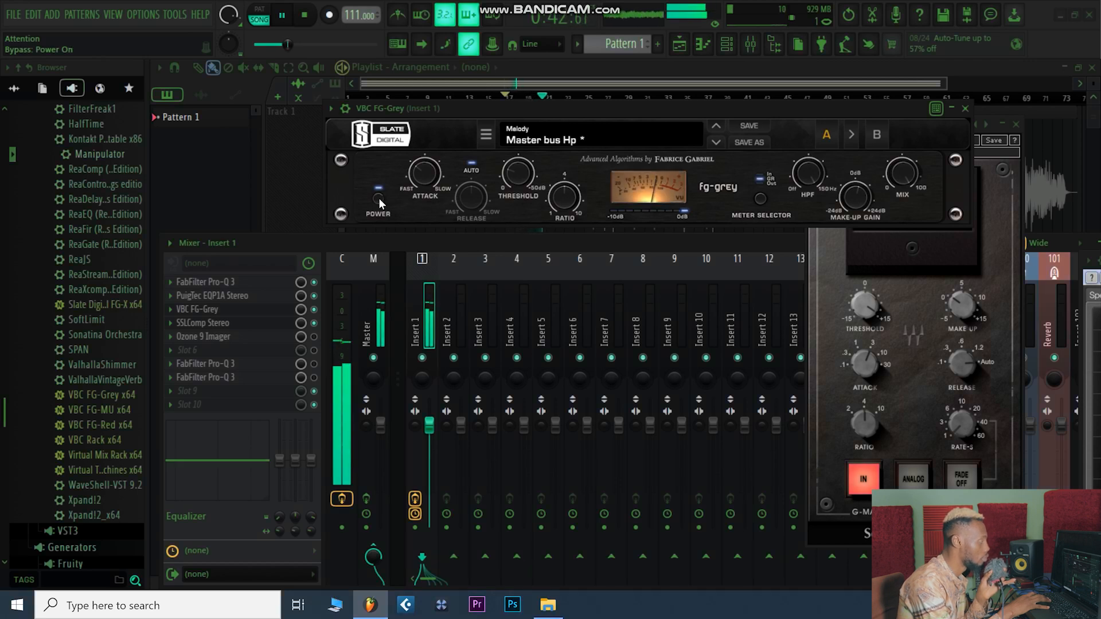
click(314, 309)
click(313, 309)
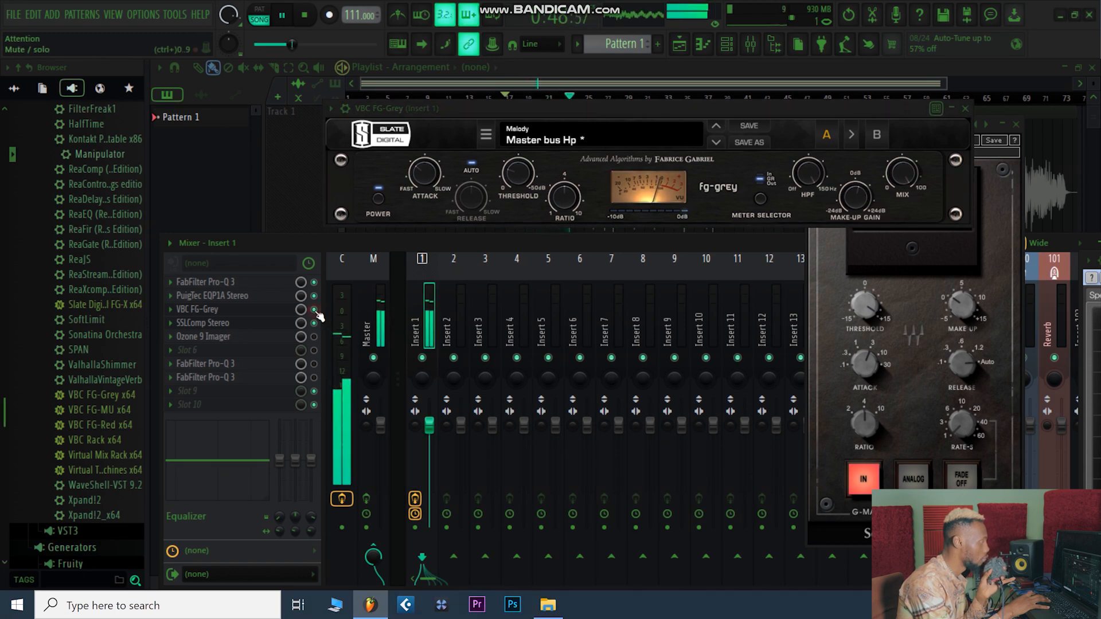
key(space)
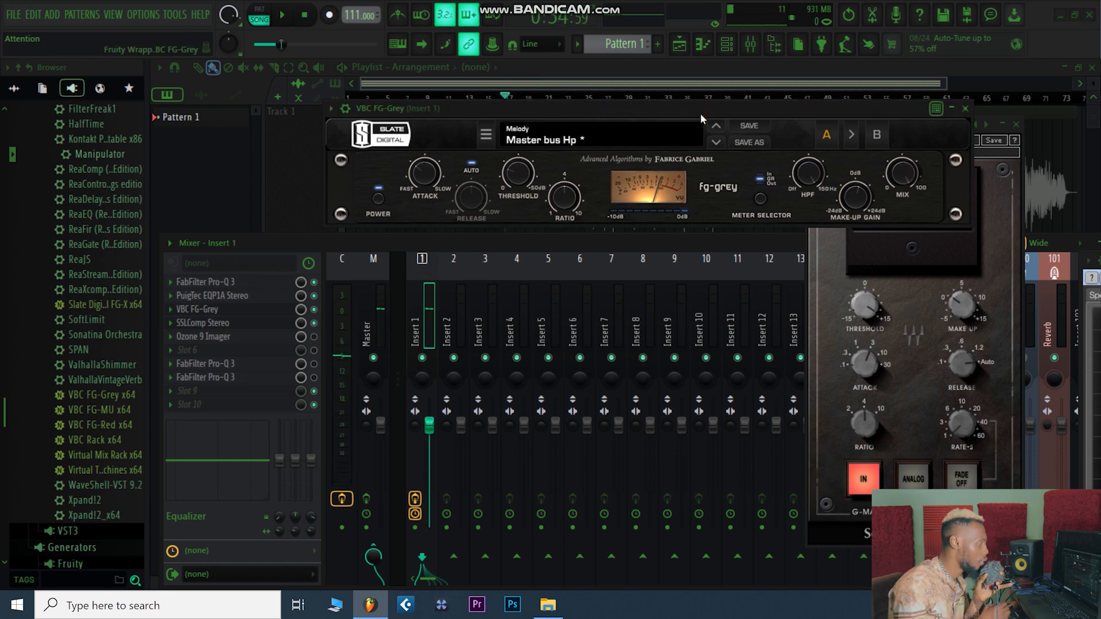
Step: Close the VBC FG-Grey editor, move the SSLComp Stereo editor fully into view, and briefly audition the mix through it
click(967, 106)
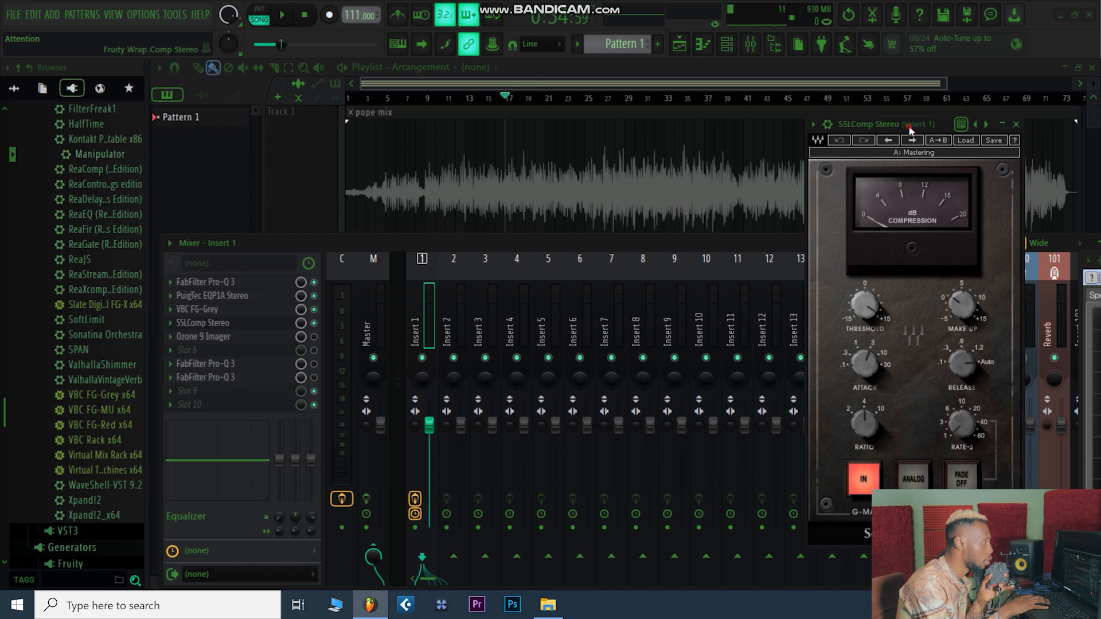
drag(908, 125, 807, 95)
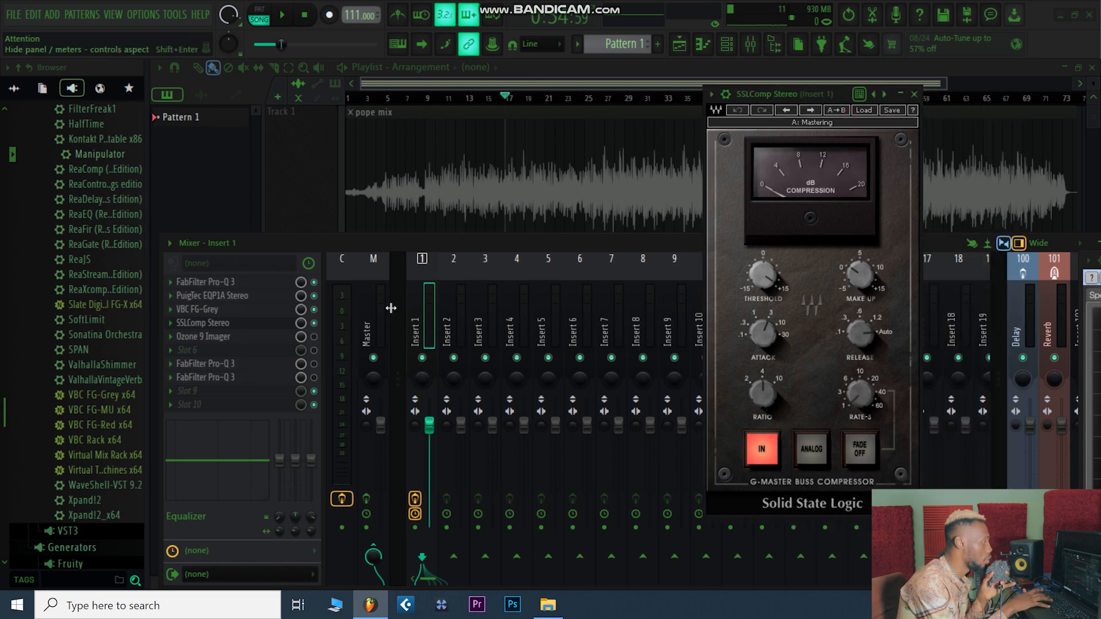
key(space)
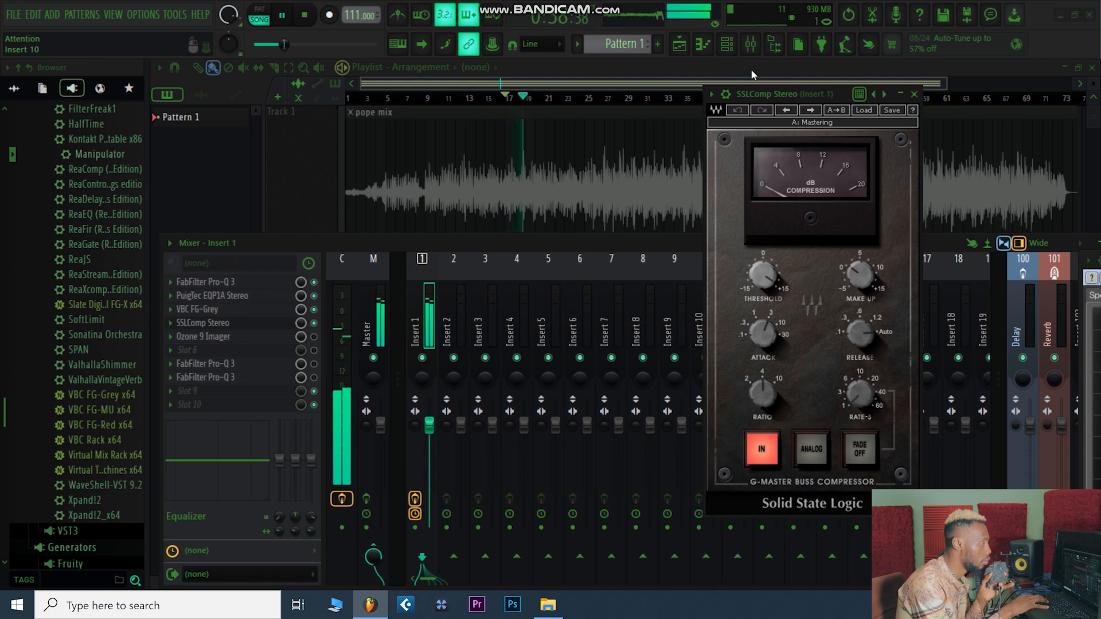
key(space)
Step: Move the SSLComp Stereo editor aside and play the mix from around bar 26 to watch its compression meter
drag(796, 91, 322, 182)
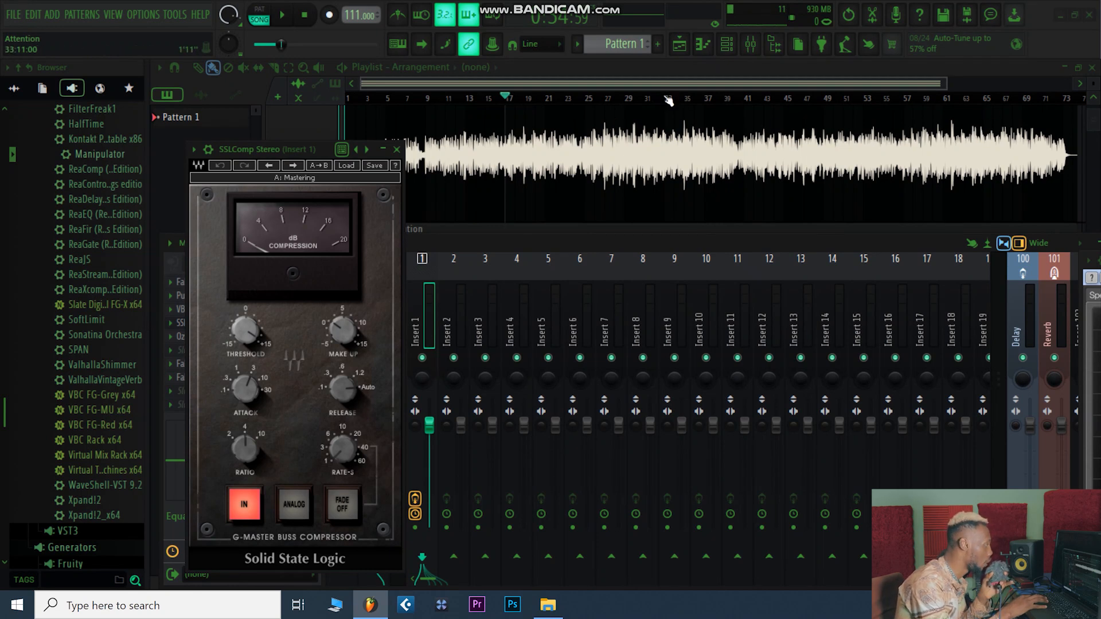
click(600, 101)
click(606, 99)
key(space)
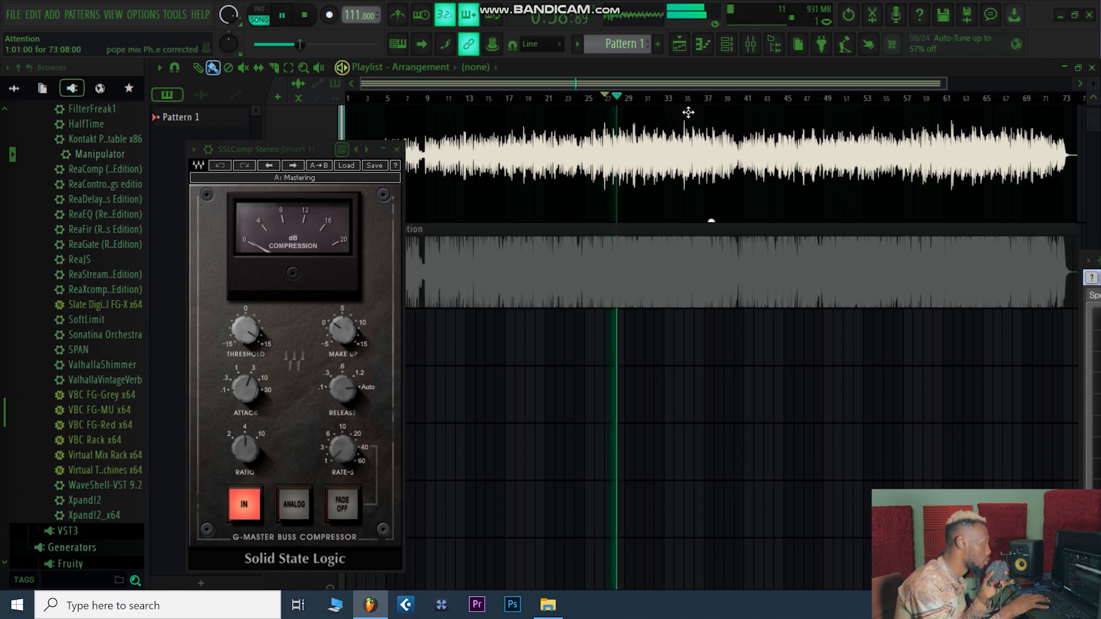
click(597, 99)
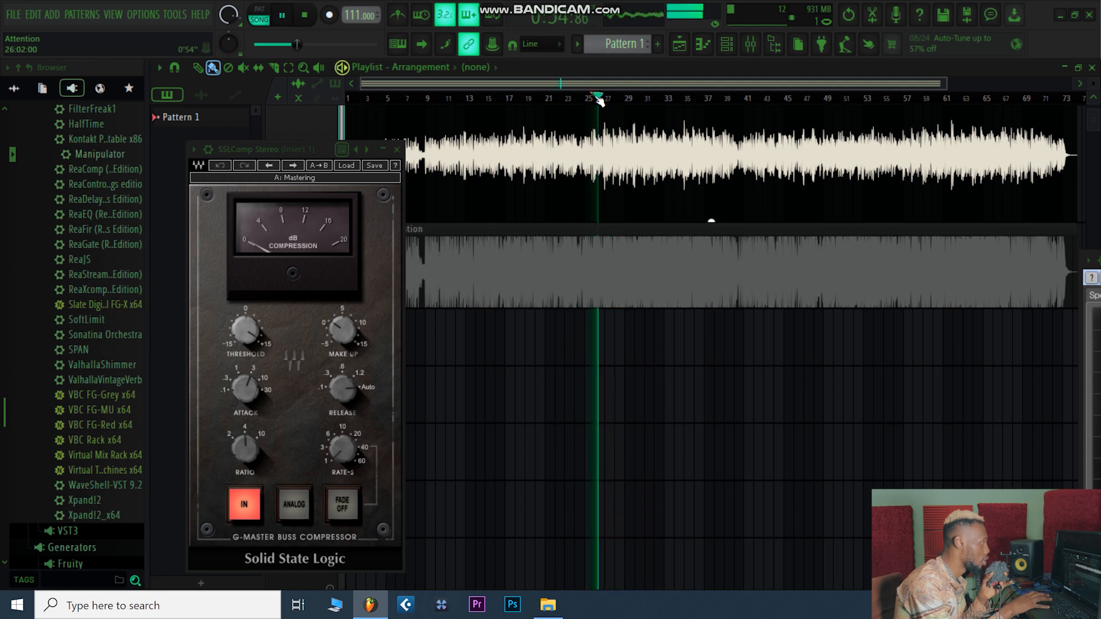
key(space)
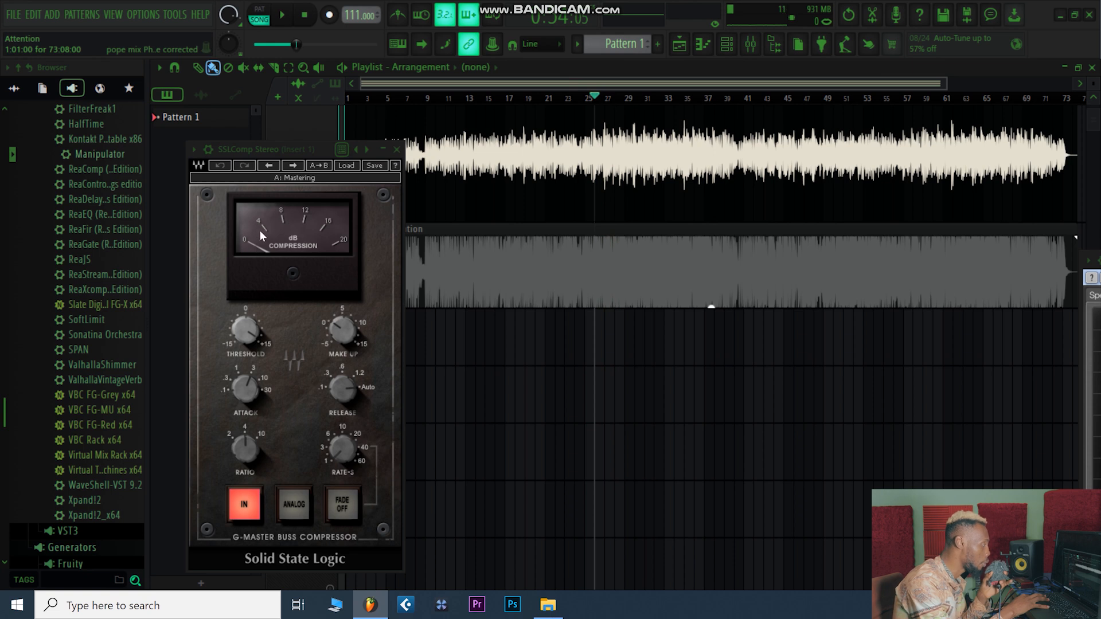
Step: Reposition the SSLComp Stereo editor with all its controls visible and restart playback from around bar 26
drag(294, 146, 620, 246)
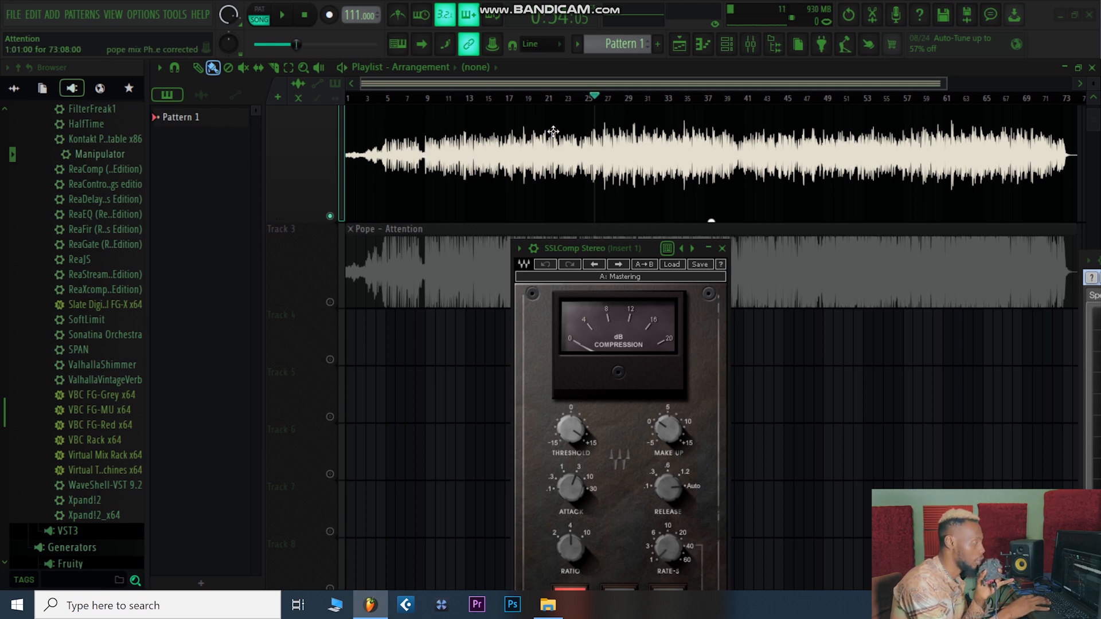
drag(596, 248, 383, 136)
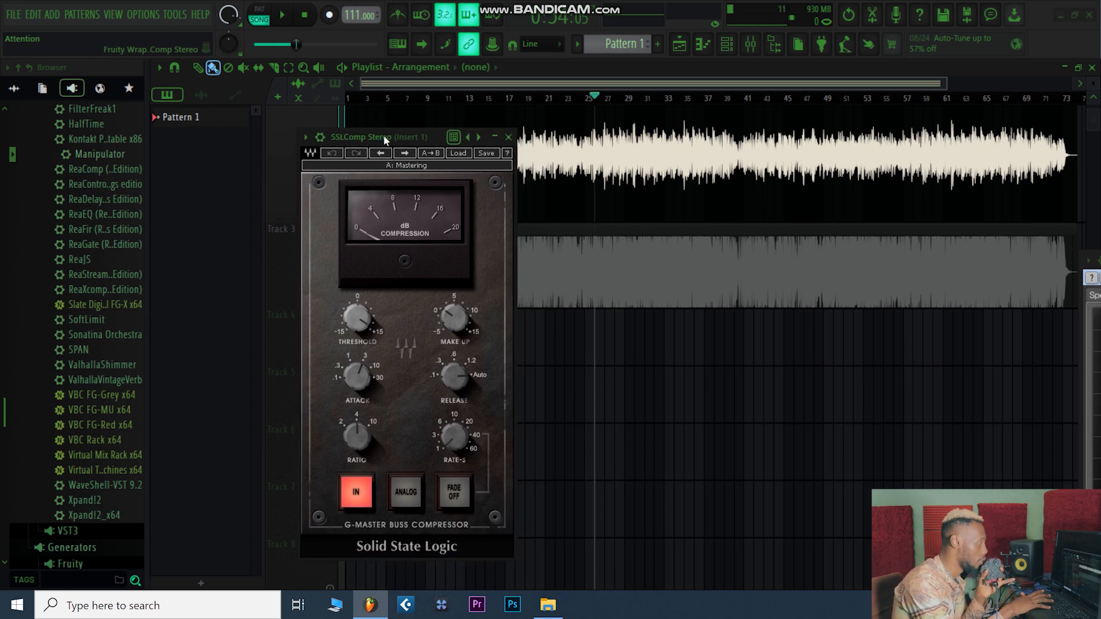
key(space)
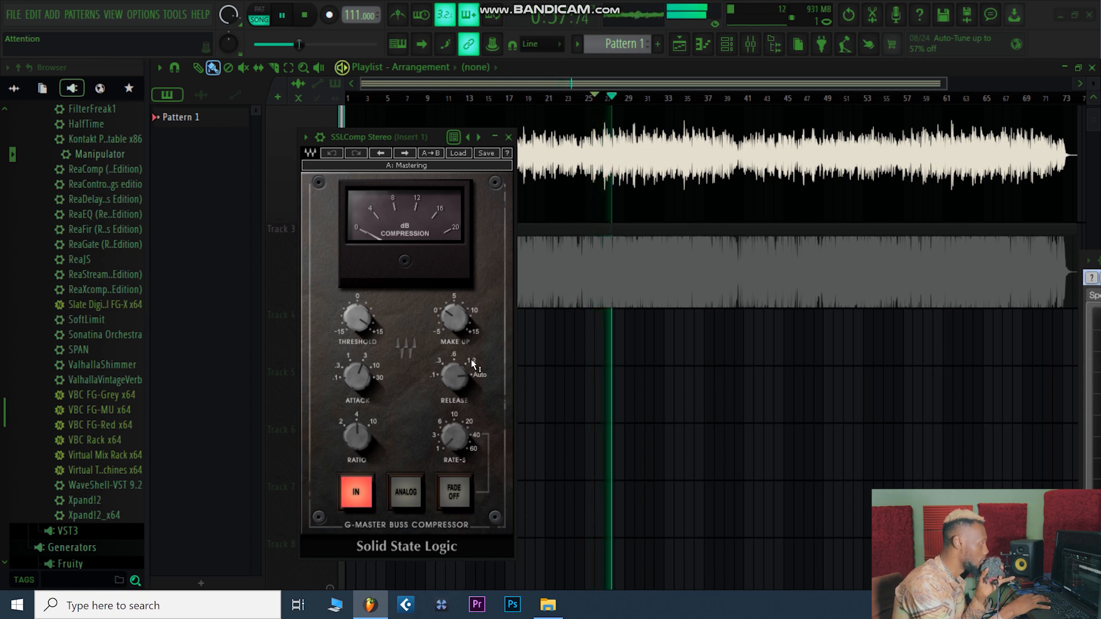
Step: Stop playback, look through the SSLComp Stereo factory presets, and close the list without loading another preset
mouse_move(450, 317)
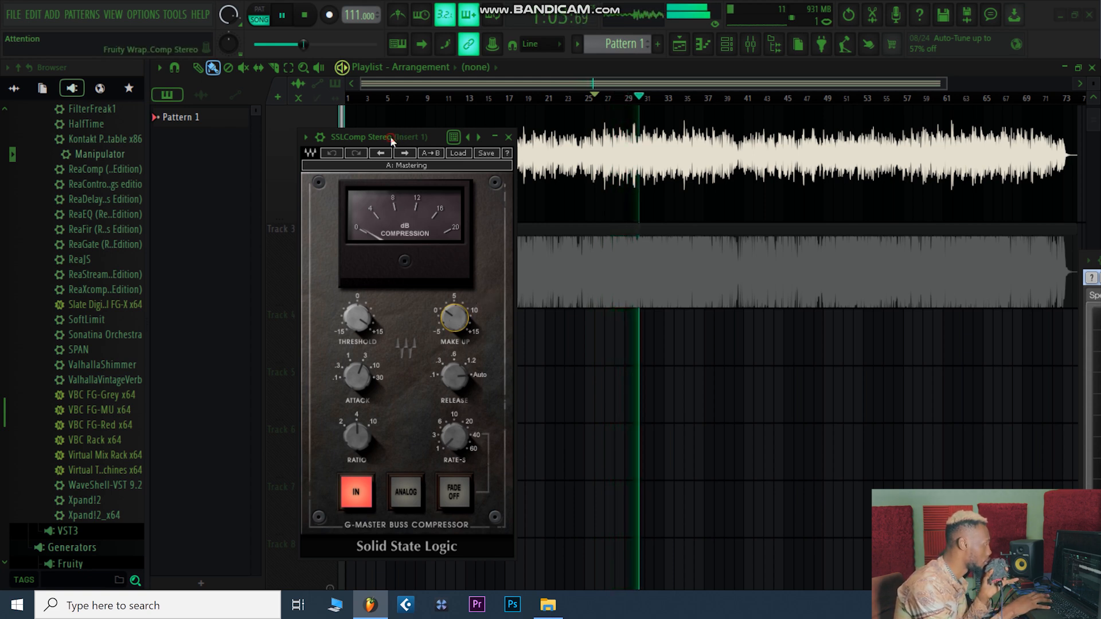
key(space)
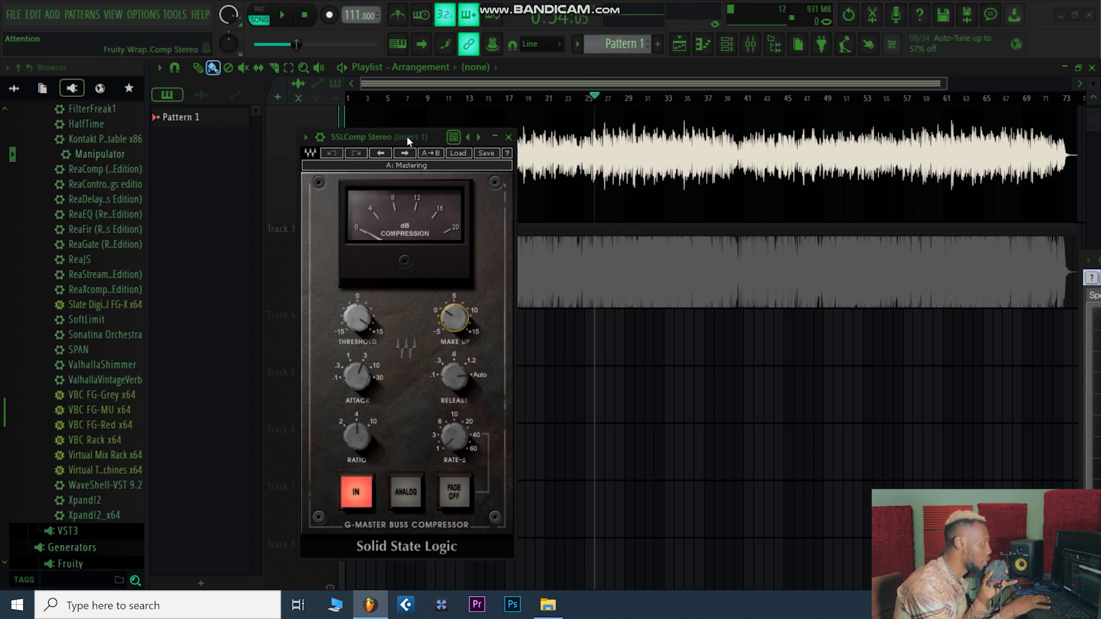
click(462, 153)
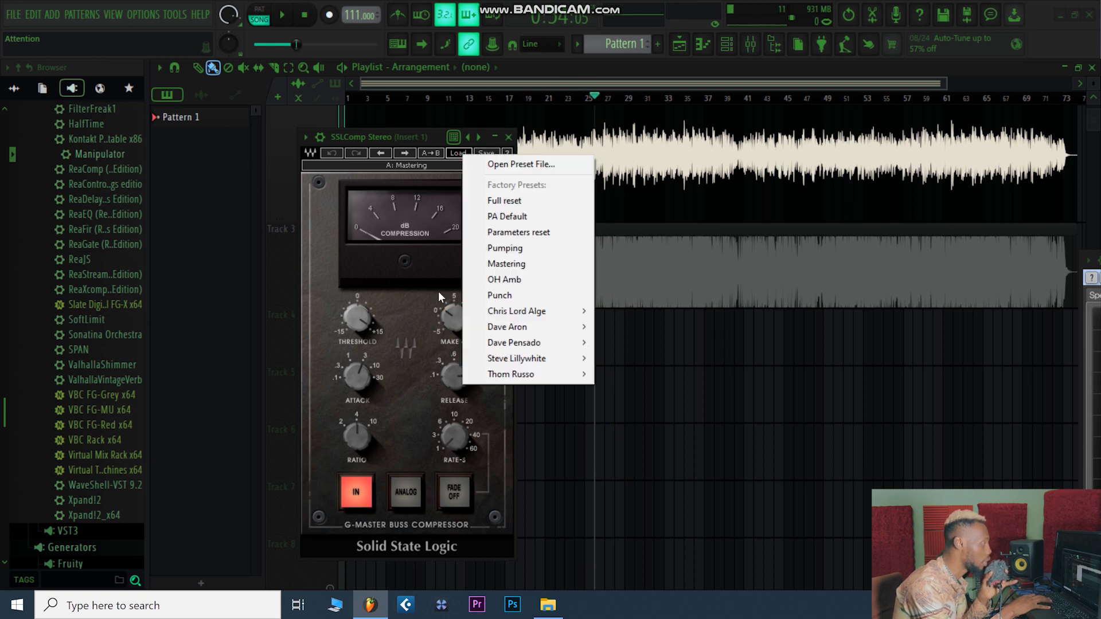
click(374, 143)
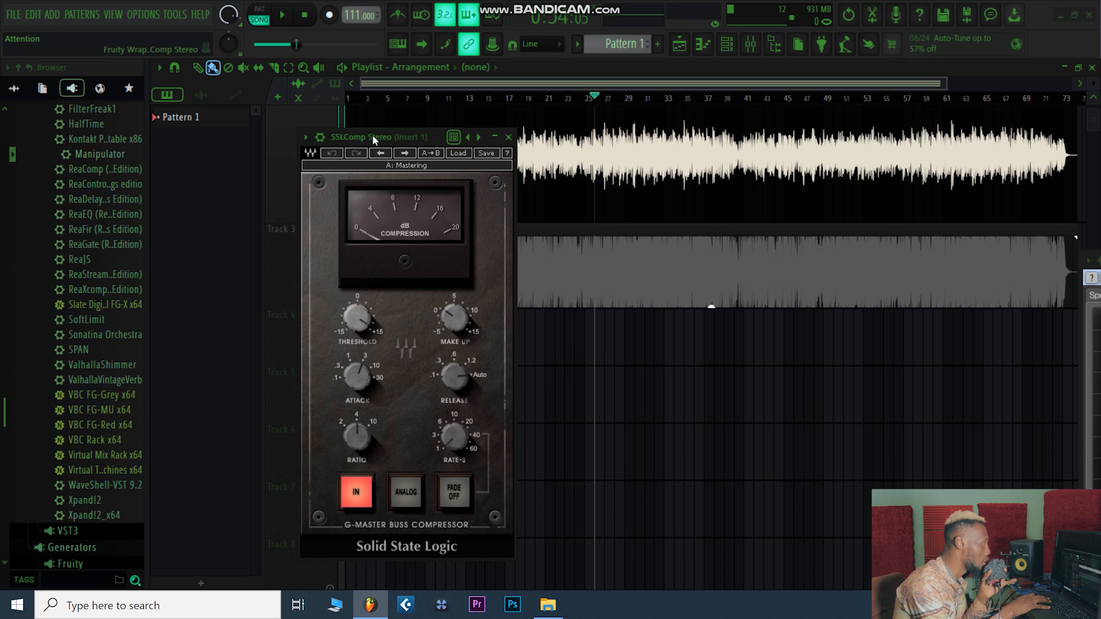
Step: Bring up the mixer, check the PuigTec EQP1A Stereo settings on Insert 1, and close both the PuigTec and SSLComp editors
click(749, 44)
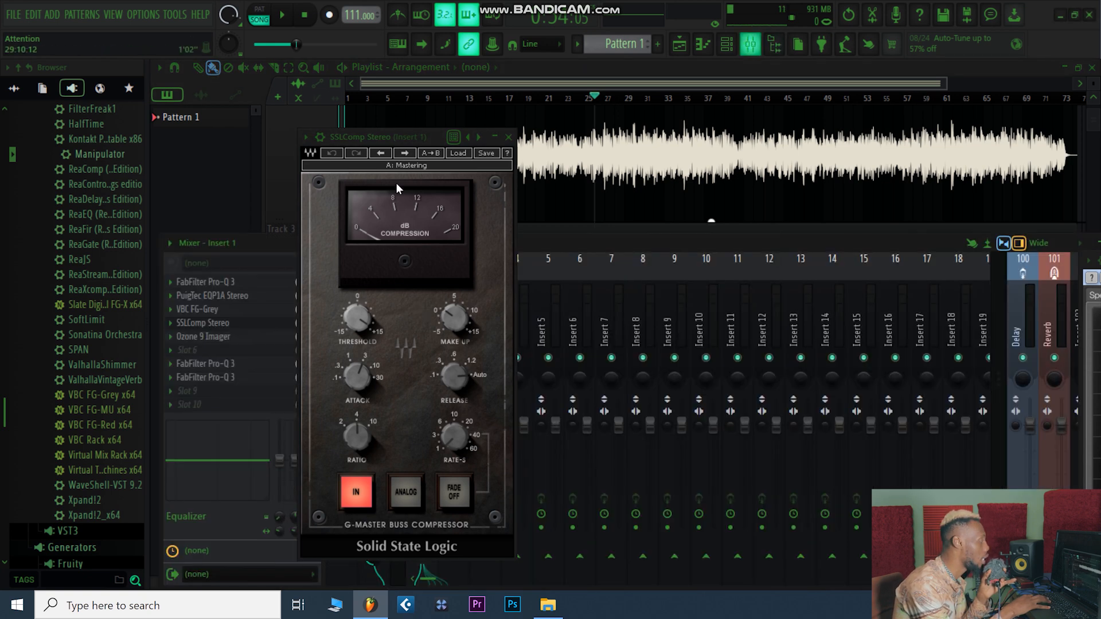
click(207, 296)
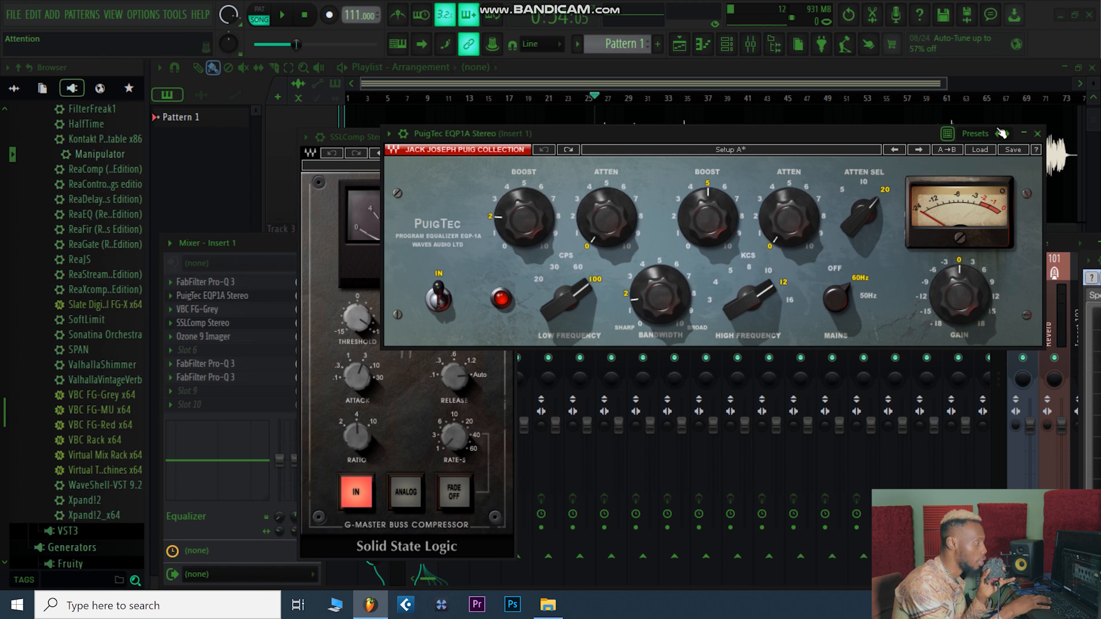
click(1037, 133)
drag(395, 141, 470, 112)
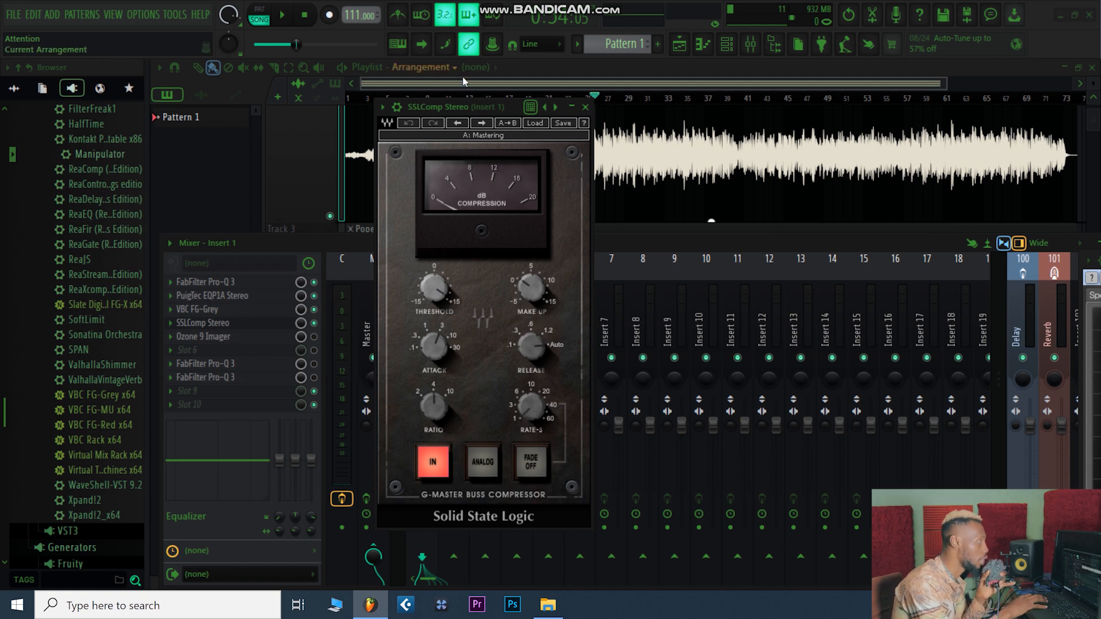
click(585, 107)
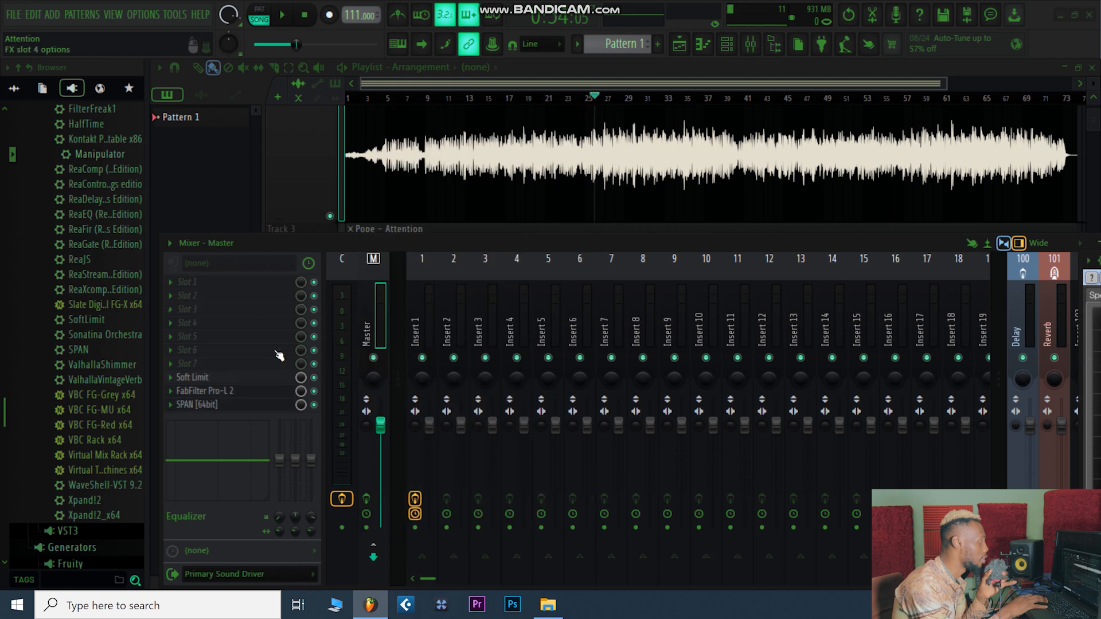
Step: Enable Ozone 9 Imager on Insert 1, open its editor, and briefly play the mix through it
click(420, 321)
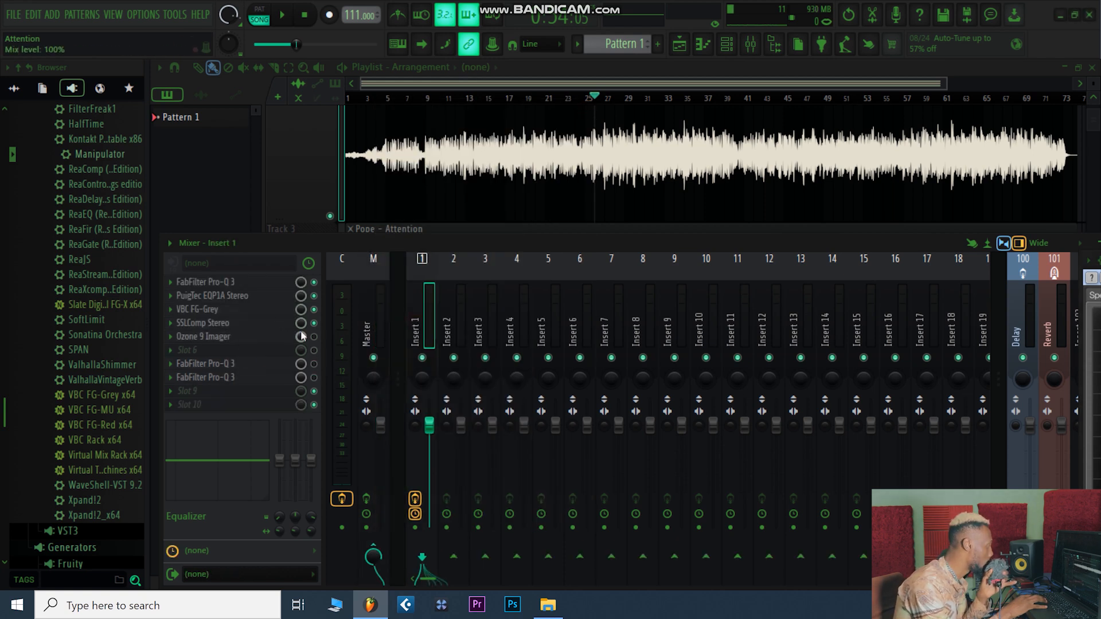
click(314, 338)
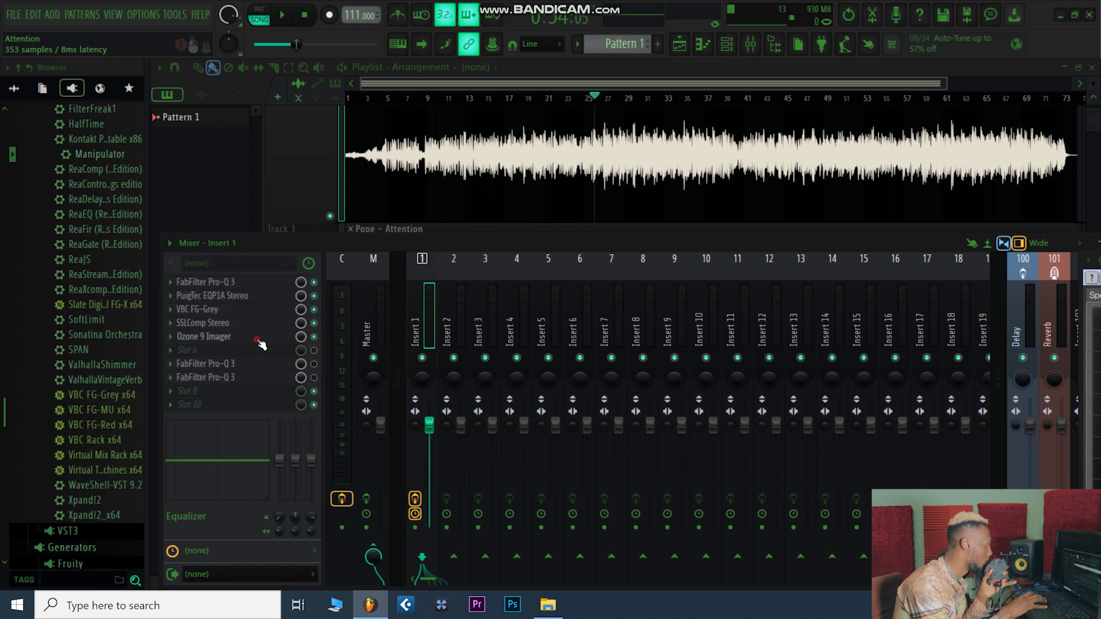
click(256, 338)
key(space)
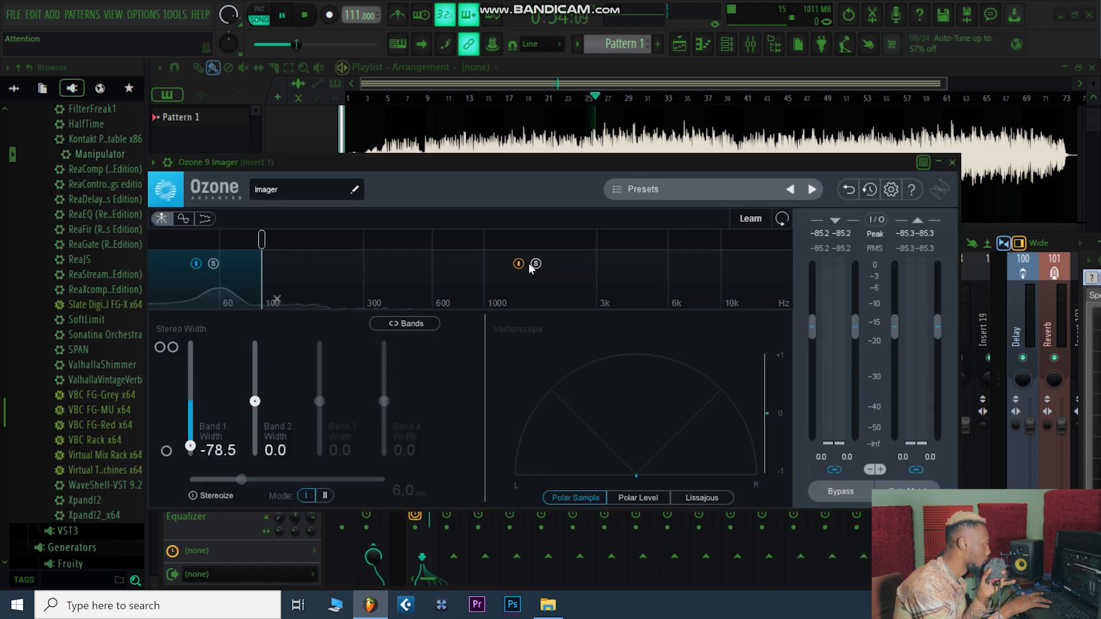
key(space)
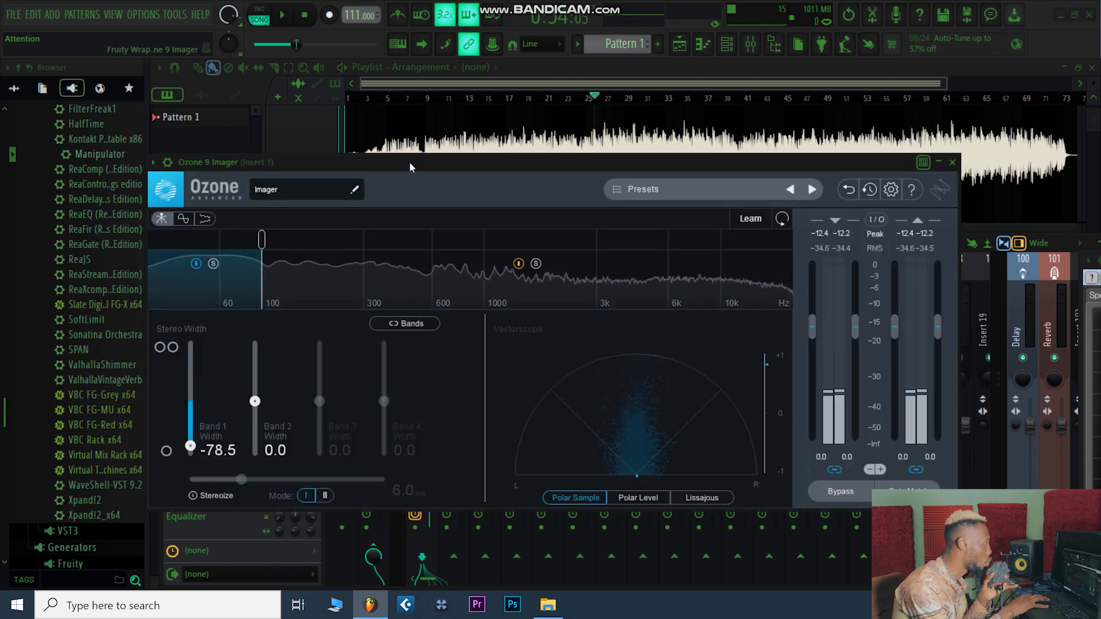
Step: Move the Ozone 9 Imager editor clear of the effect slots, recheck the PuigTec EQP1A Stereo settings, and briefly play the mix
drag(412, 162, 617, 155)
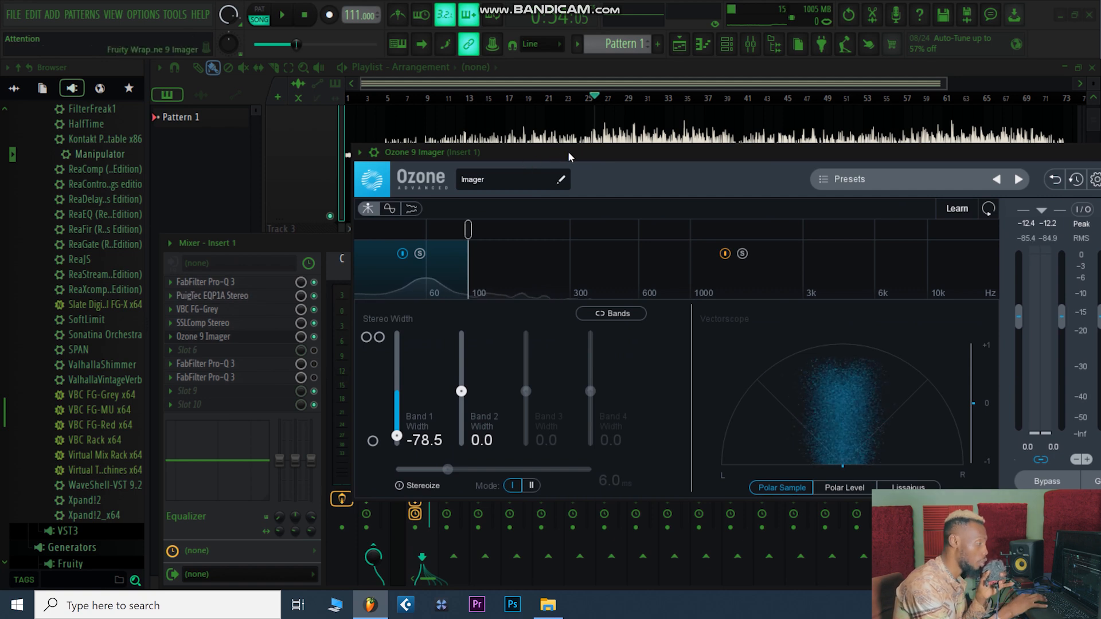
click(314, 297)
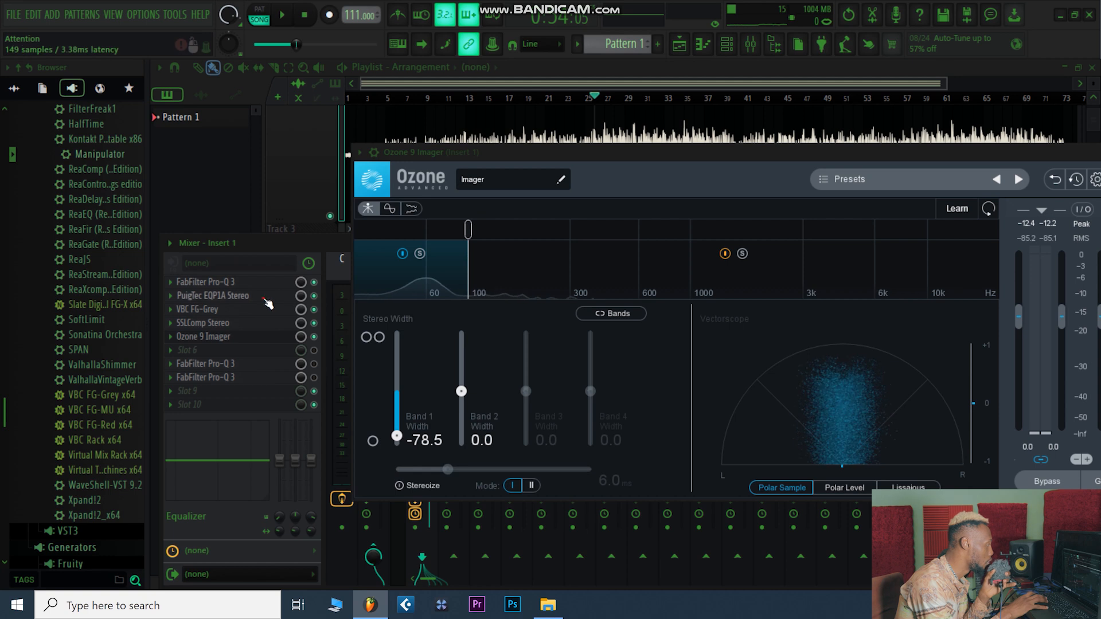
click(211, 295)
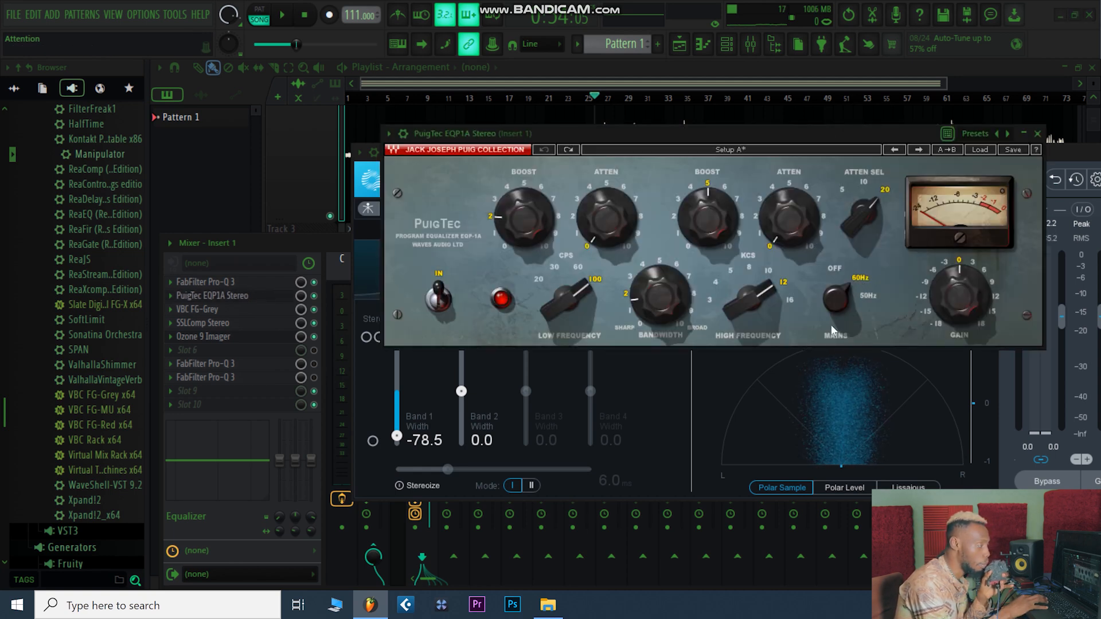
click(1037, 133)
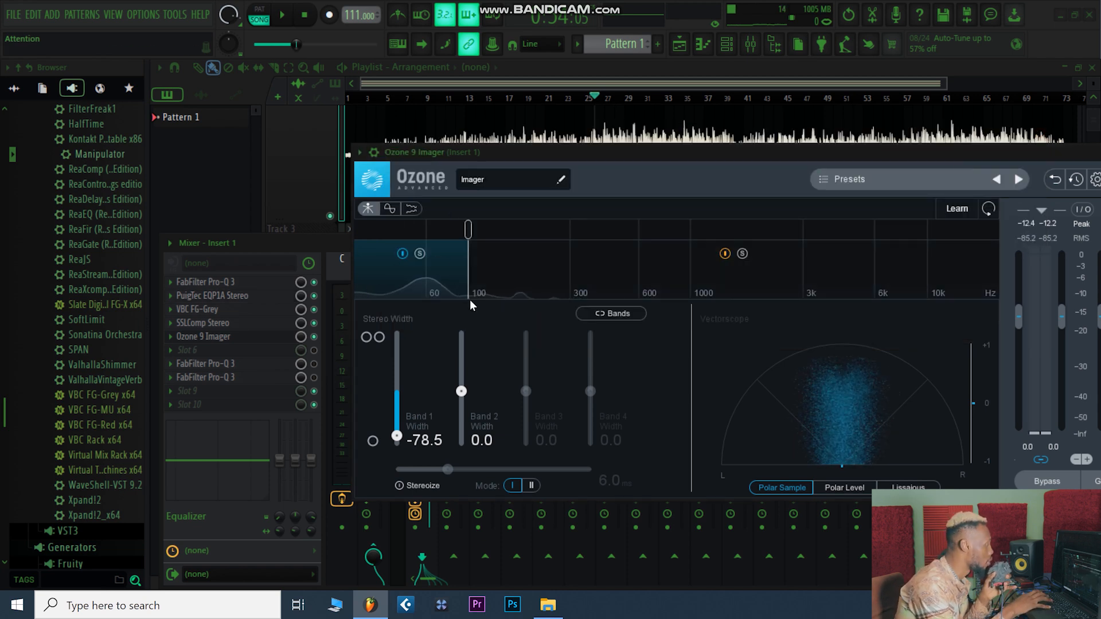
key(space)
key(space)
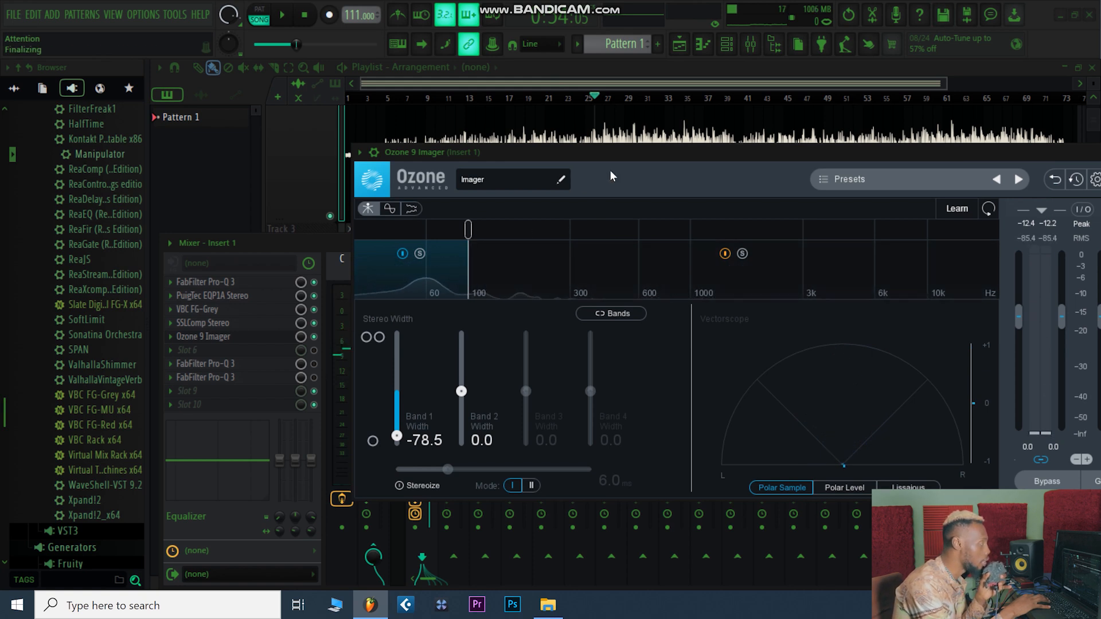
Step: Reposition the Ozone 9 Imager editor, solo Band 1, and audition the low band while watching the vectorscope
drag(627, 153, 582, 158)
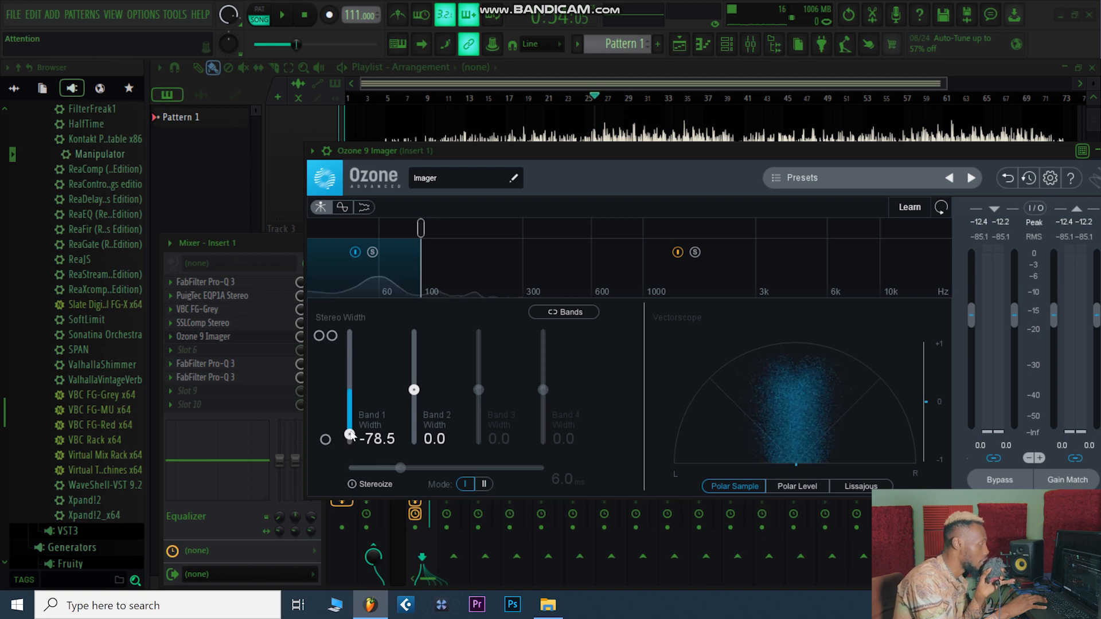
click(373, 253)
key(space)
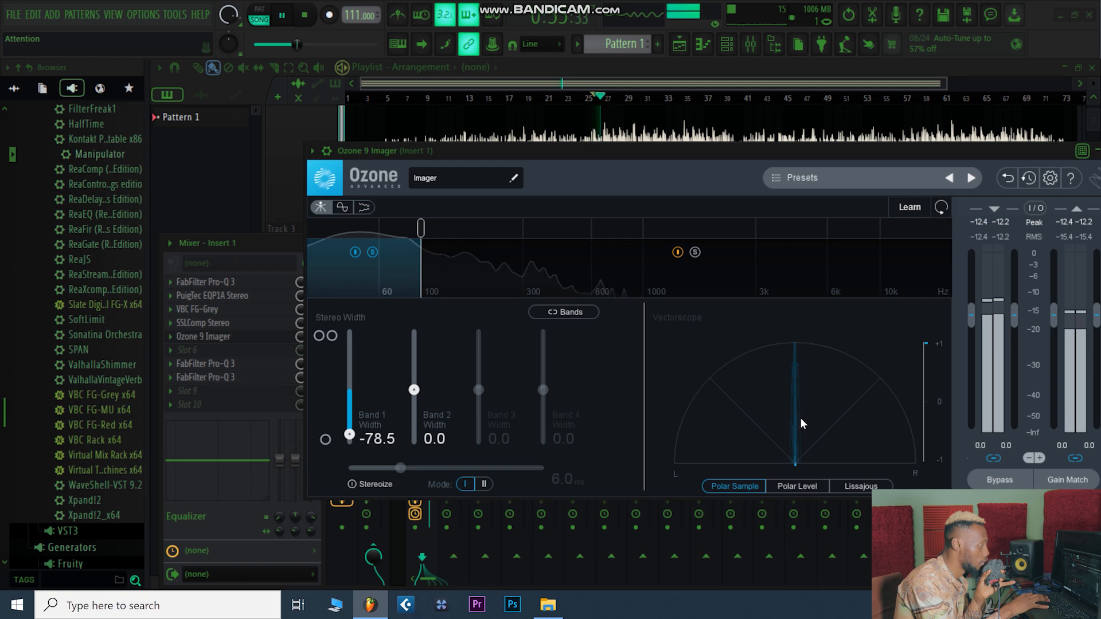
key(space)
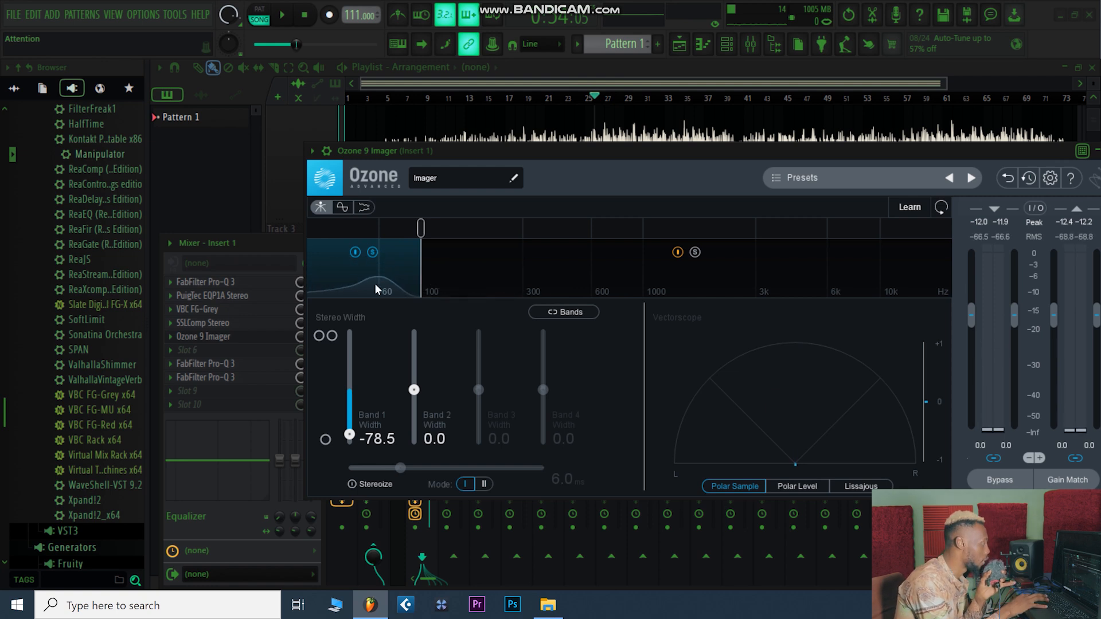
Step: Take Band 1 out of solo and play the full mix twice, watching the stereo spread in the Imager's vectorscope
key(space)
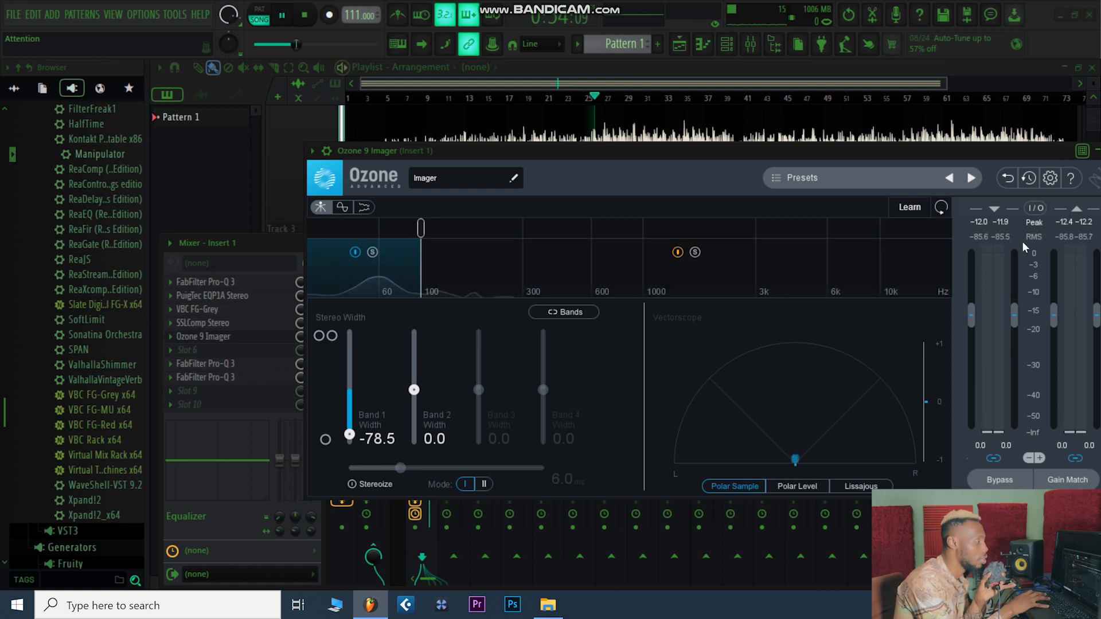
key(space)
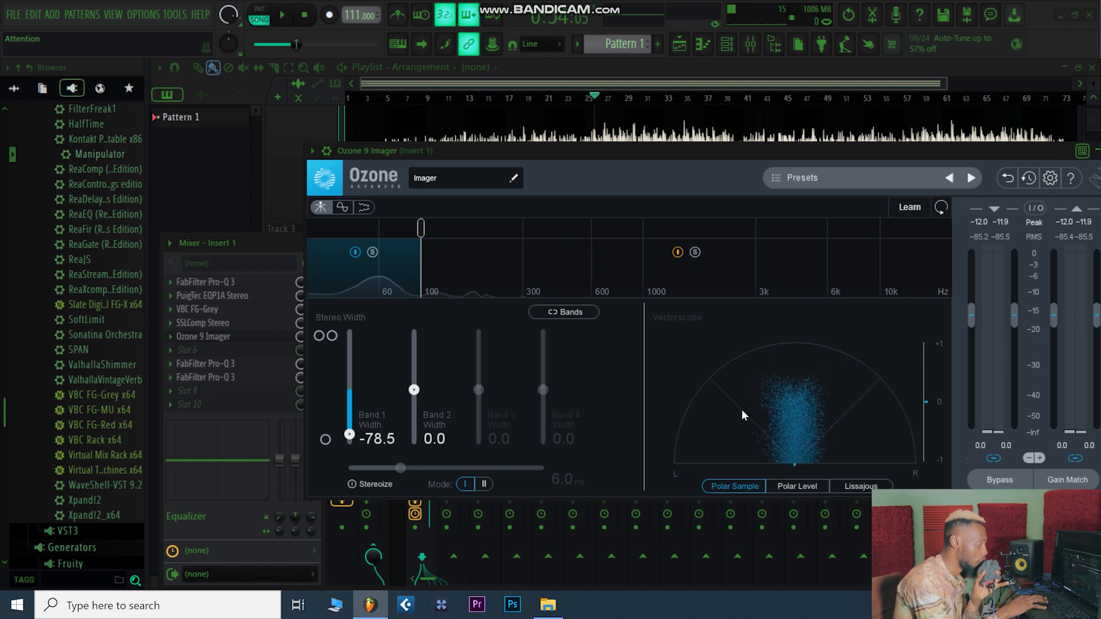
key(space)
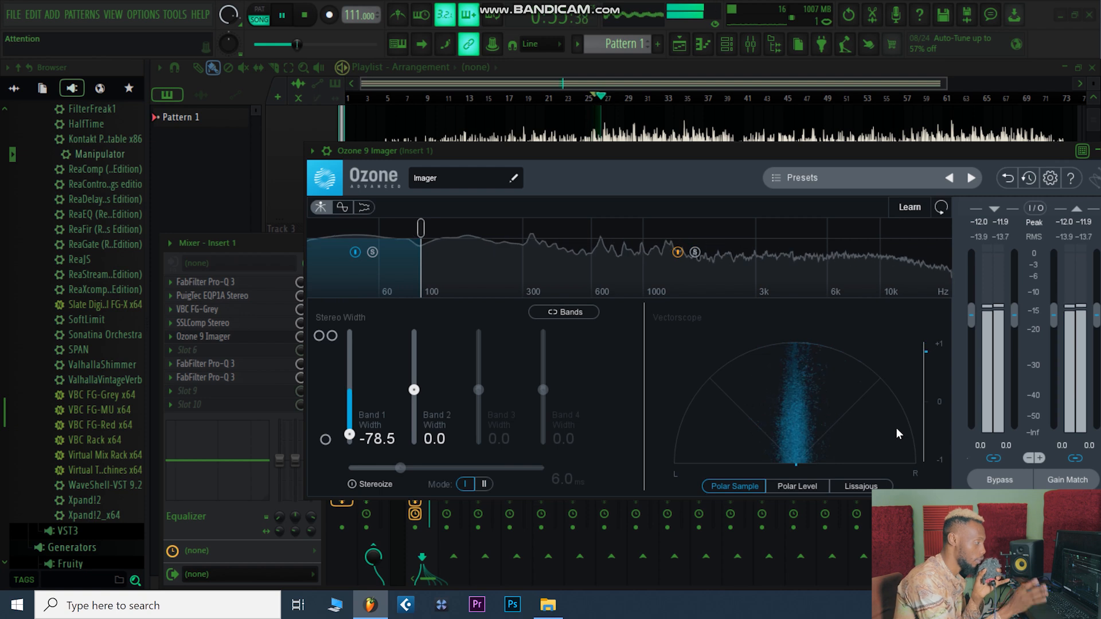
key(space)
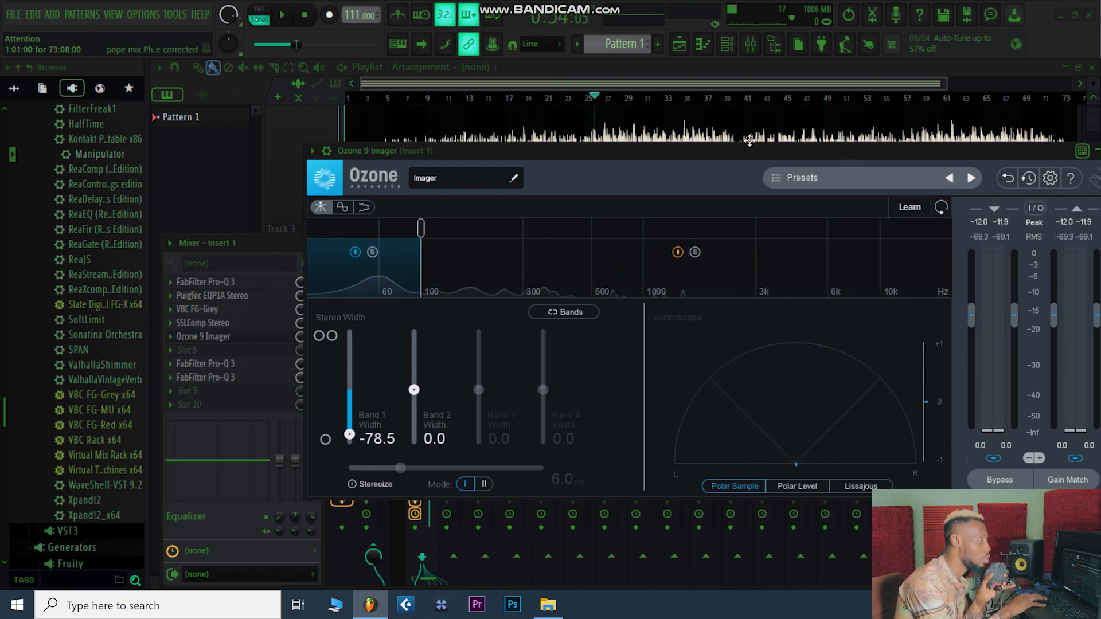
Step: Close the Ozone 9 Imager editor and switch the mixer from Insert 1 to the Master track
drag(759, 149, 624, 132)
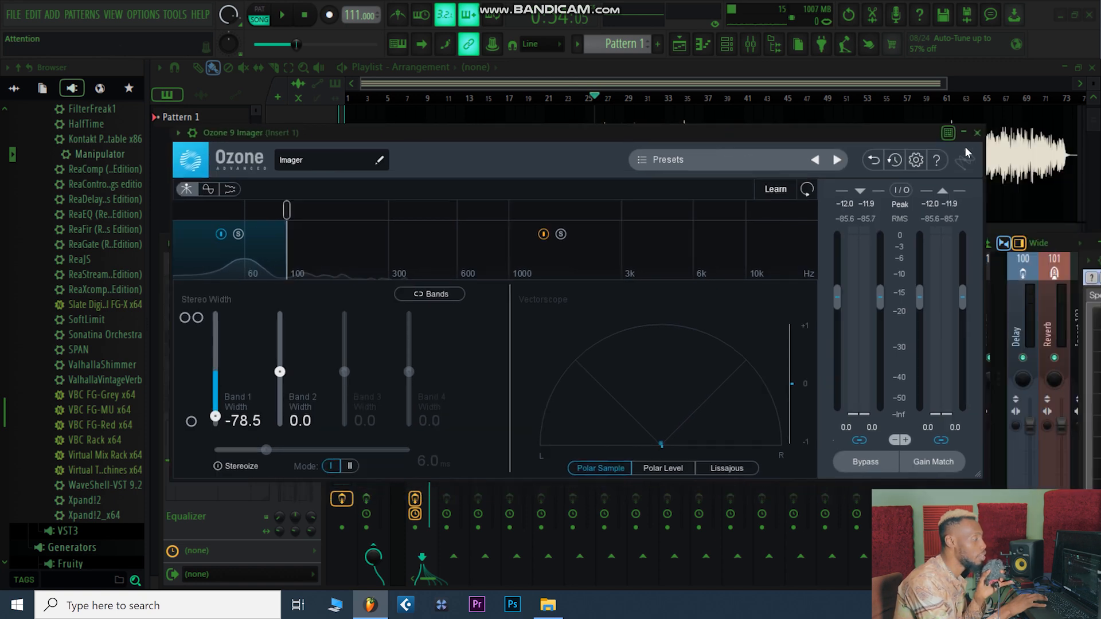
click(977, 133)
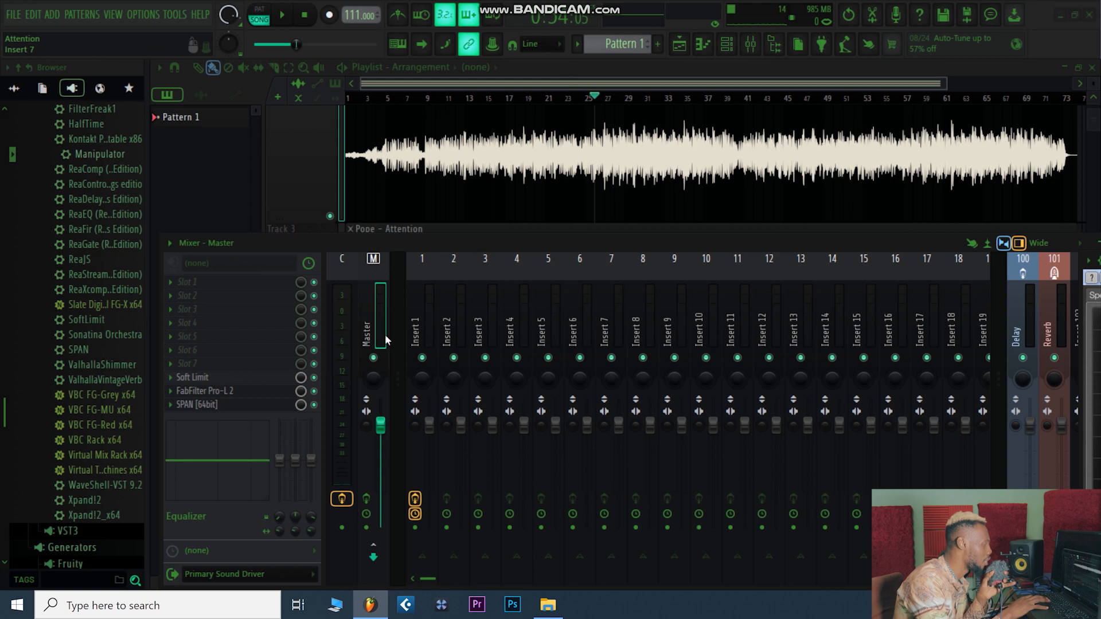
click(419, 315)
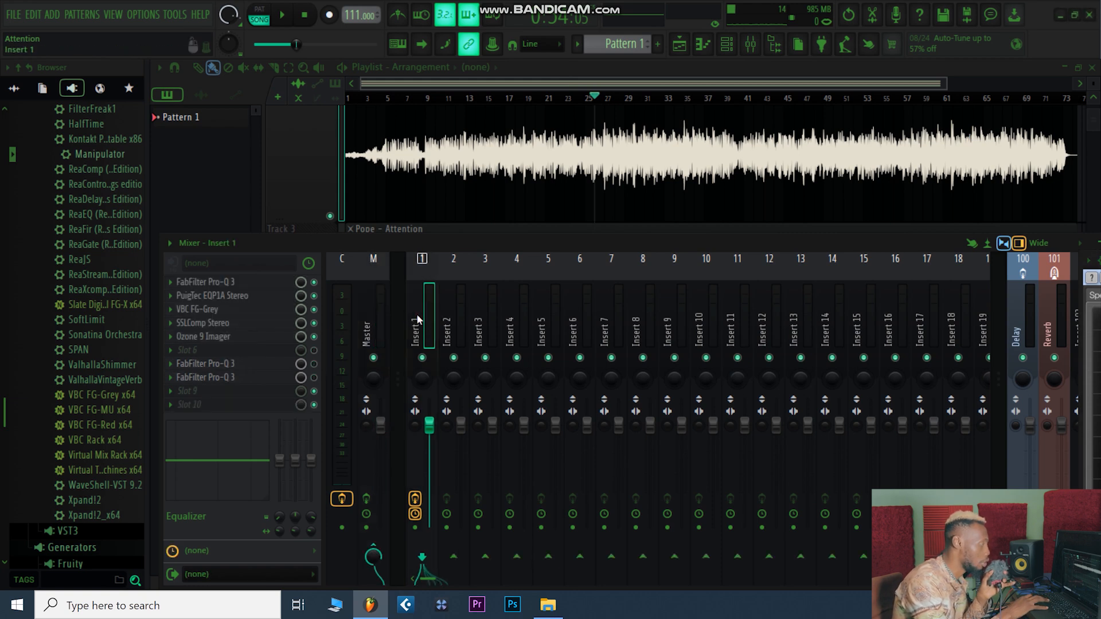
key(Left)
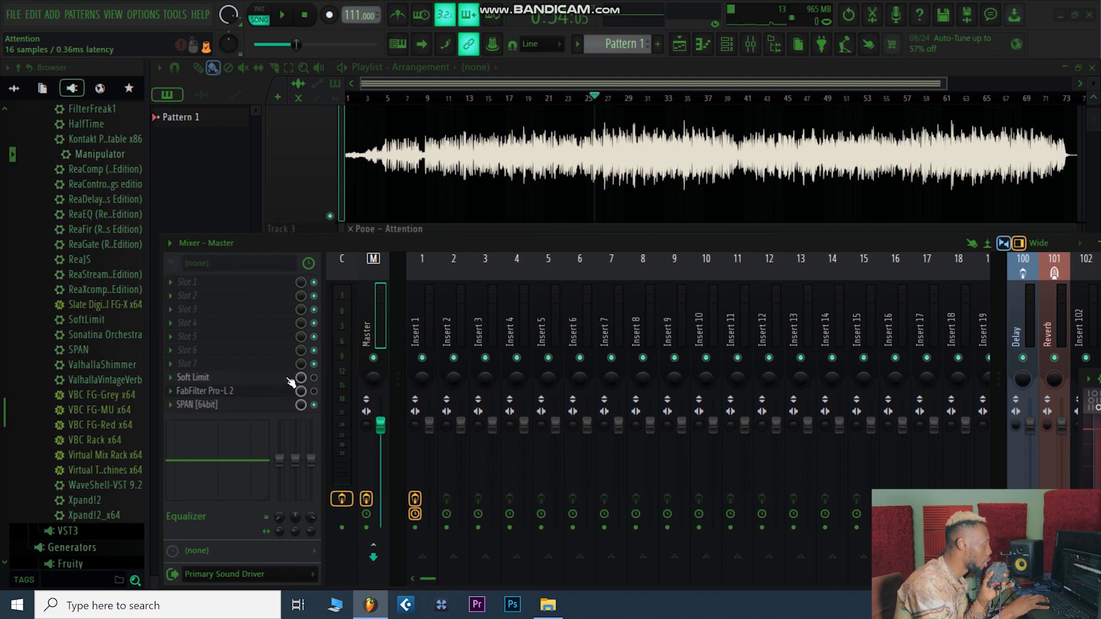
Step: Enable Soft Limit on the Master track, open its editor, and move the window so all its controls can be examined
click(316, 377)
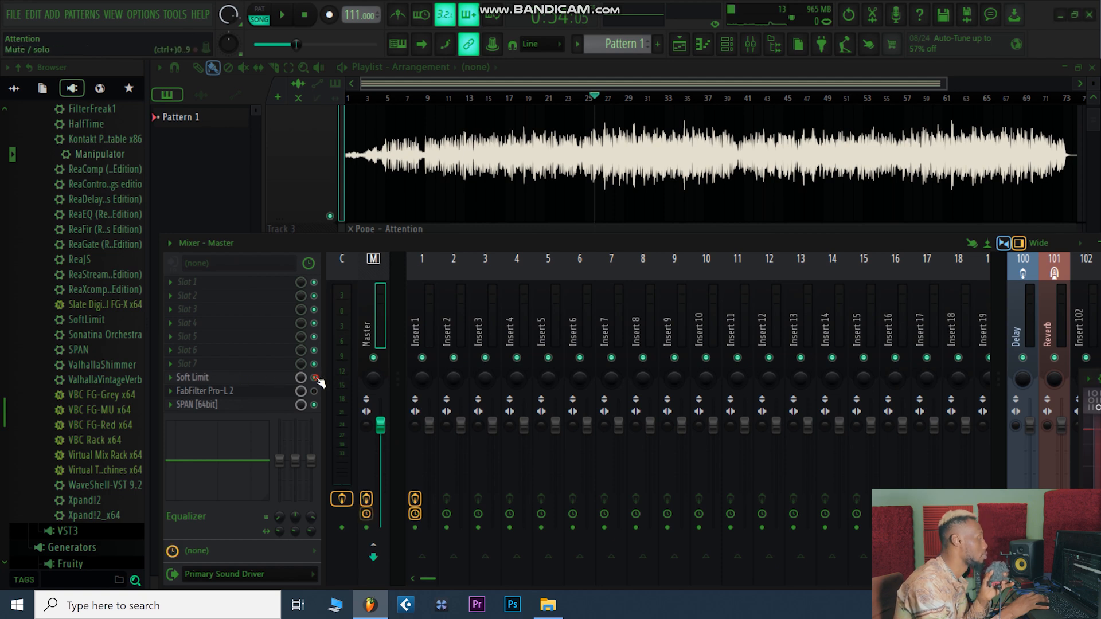
click(246, 378)
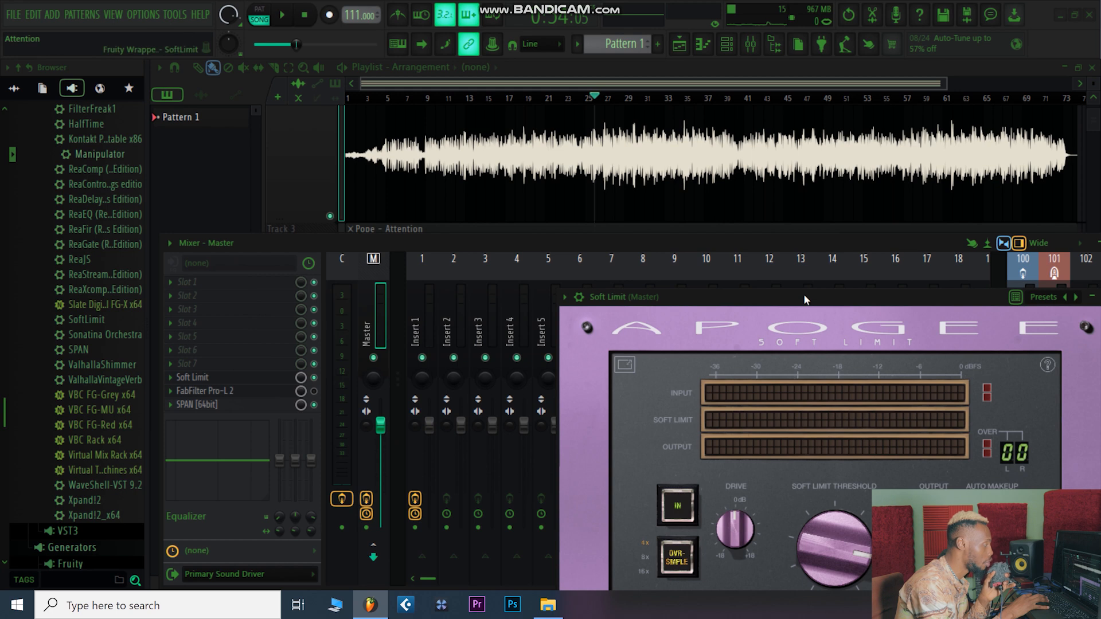
drag(804, 295, 494, 130)
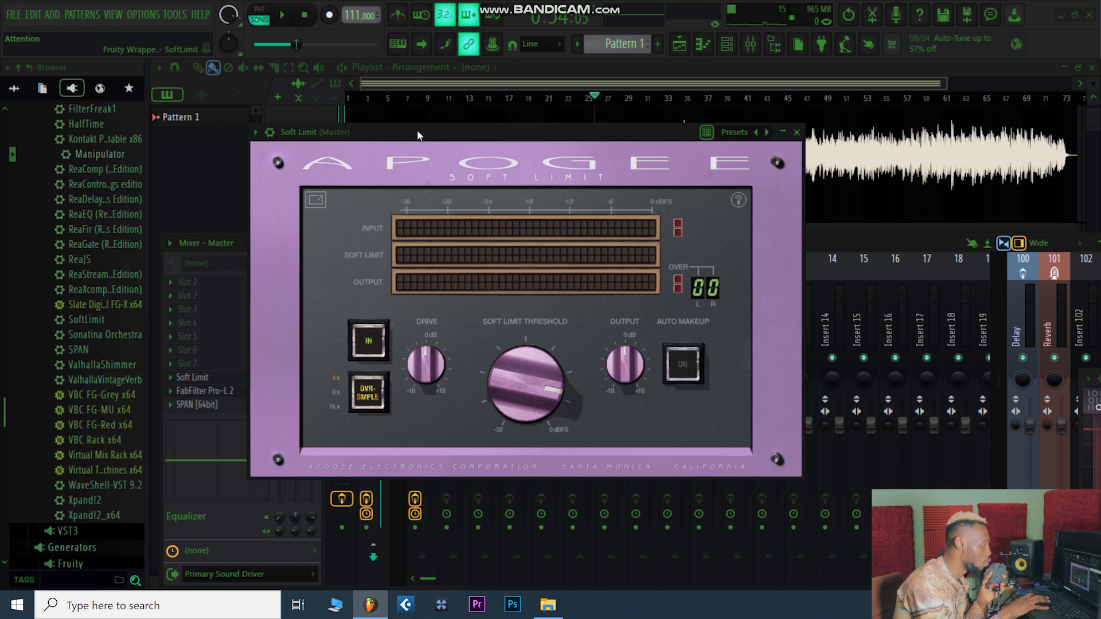
drag(418, 130, 548, 43)
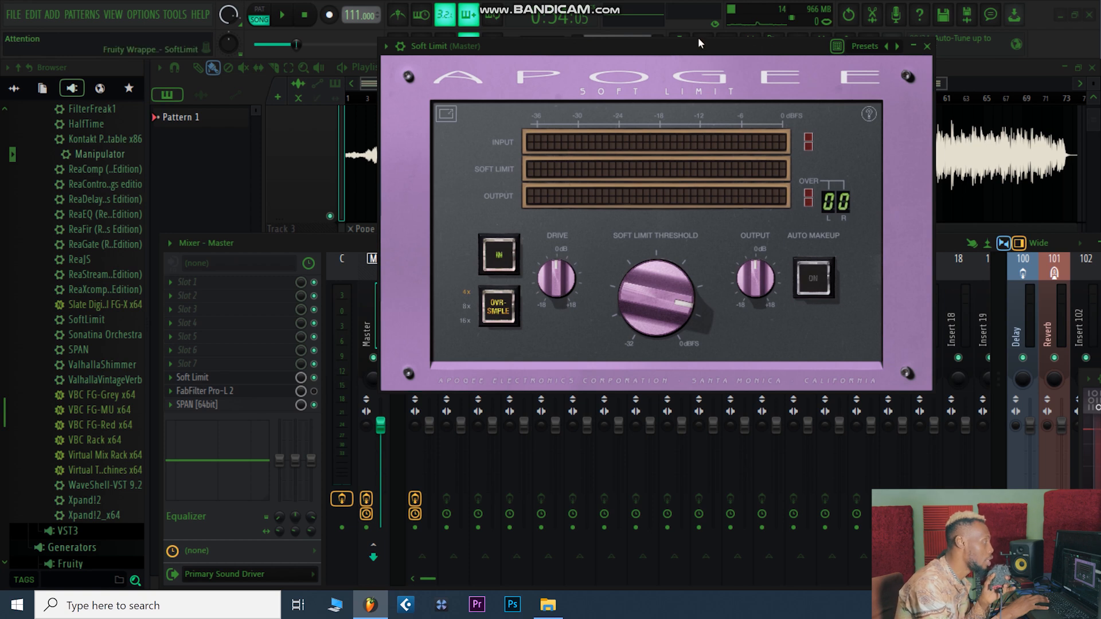
drag(684, 50, 493, 58)
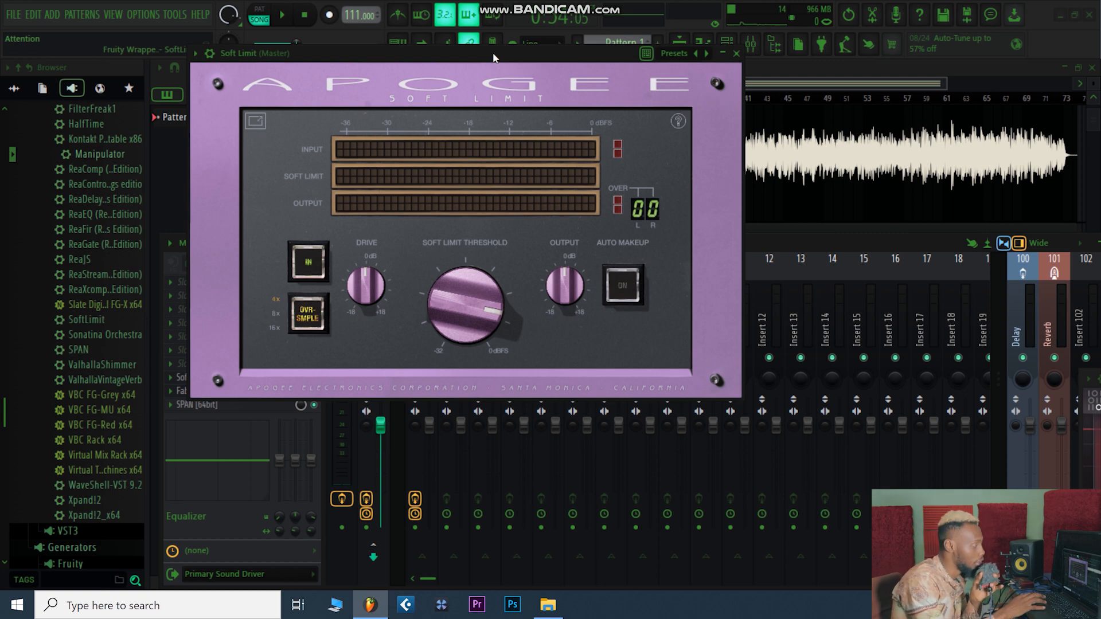
drag(440, 53, 476, 51)
drag(663, 62, 863, 77)
Step: Load Fruity soft clipper in slot 1 of the Master track and place its editor beside Soft Limit
click(207, 287)
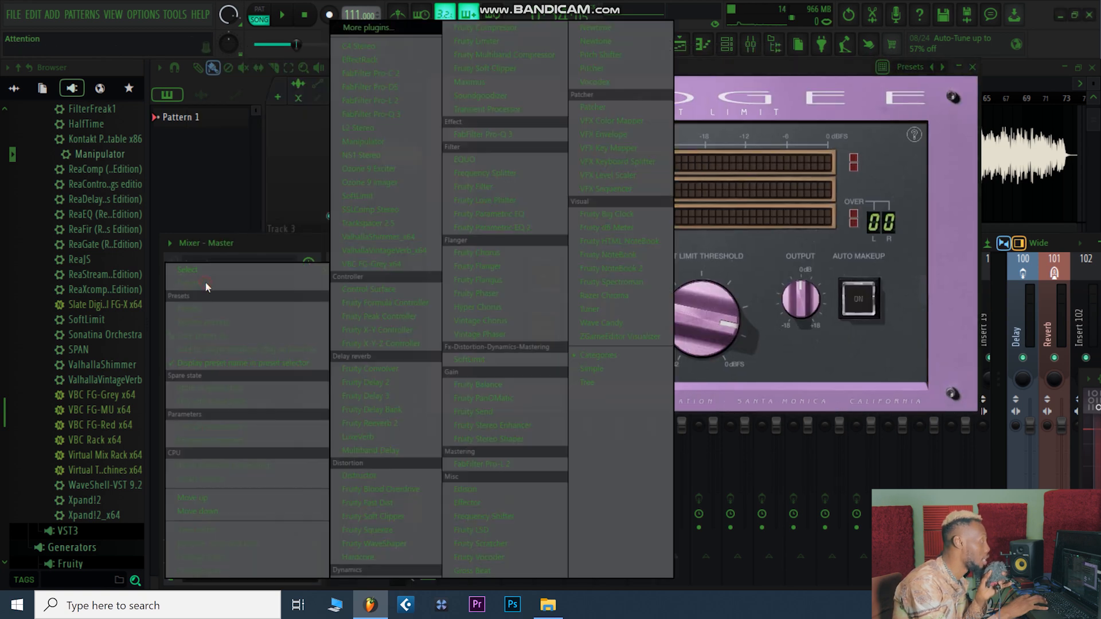
mouse_move(189, 270)
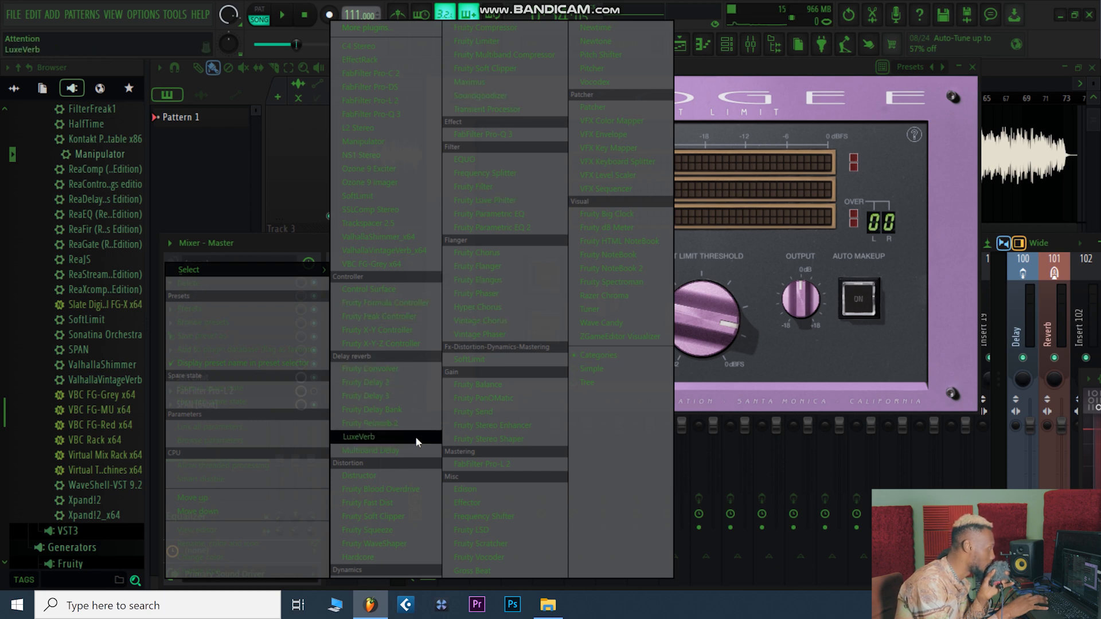
click(484, 74)
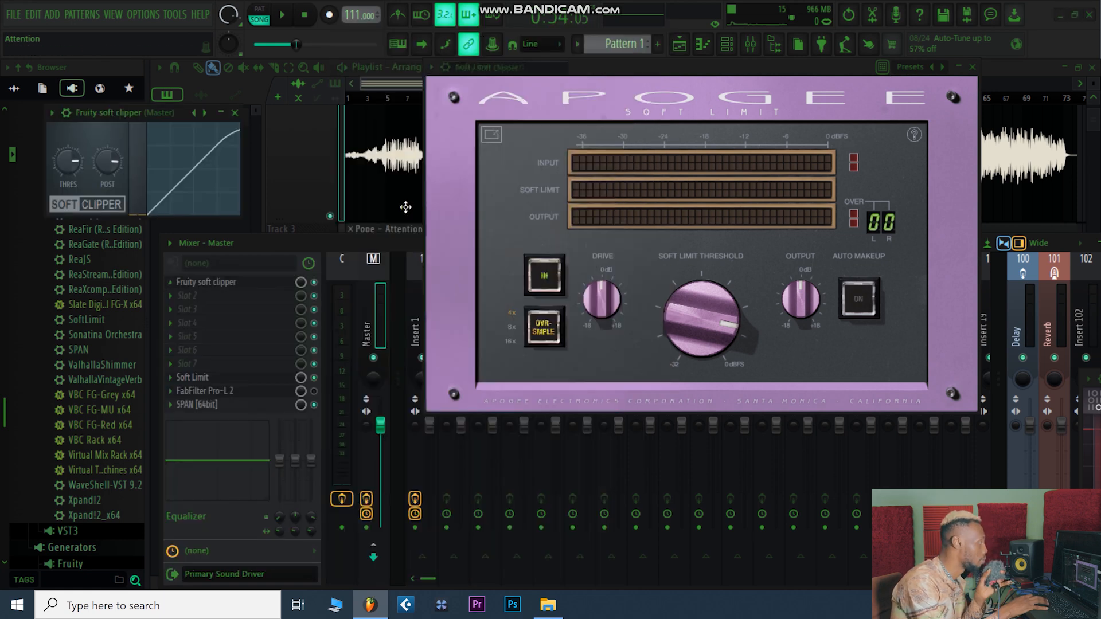
drag(123, 112, 208, 140)
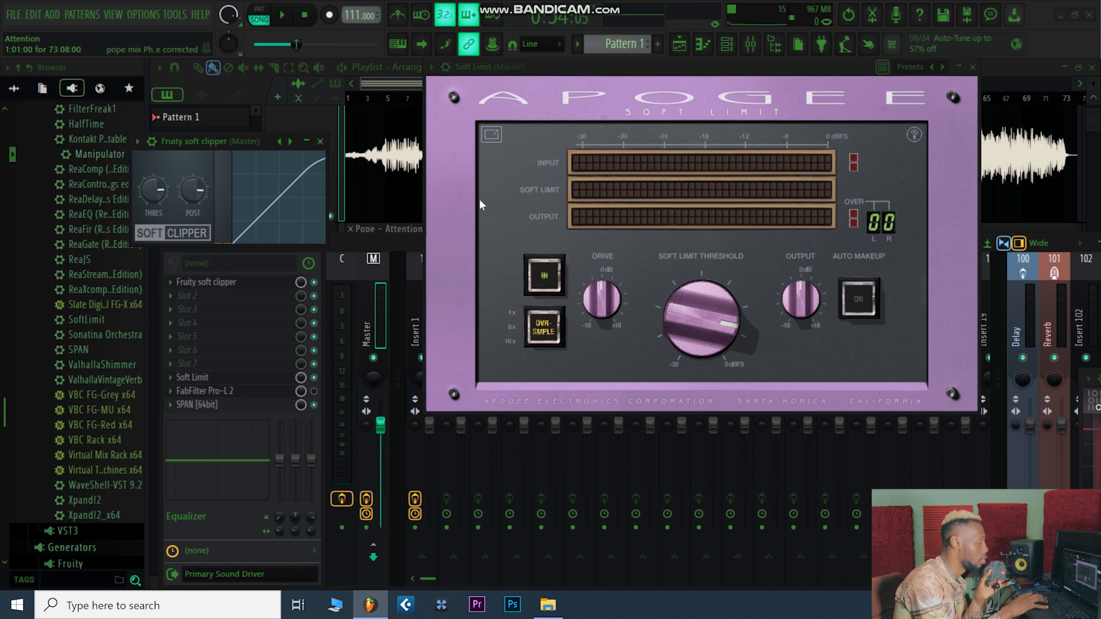
Step: Play the mix to compare the Fruity soft clipper with Soft Limit, and remove the clipper from slot 1
key(space)
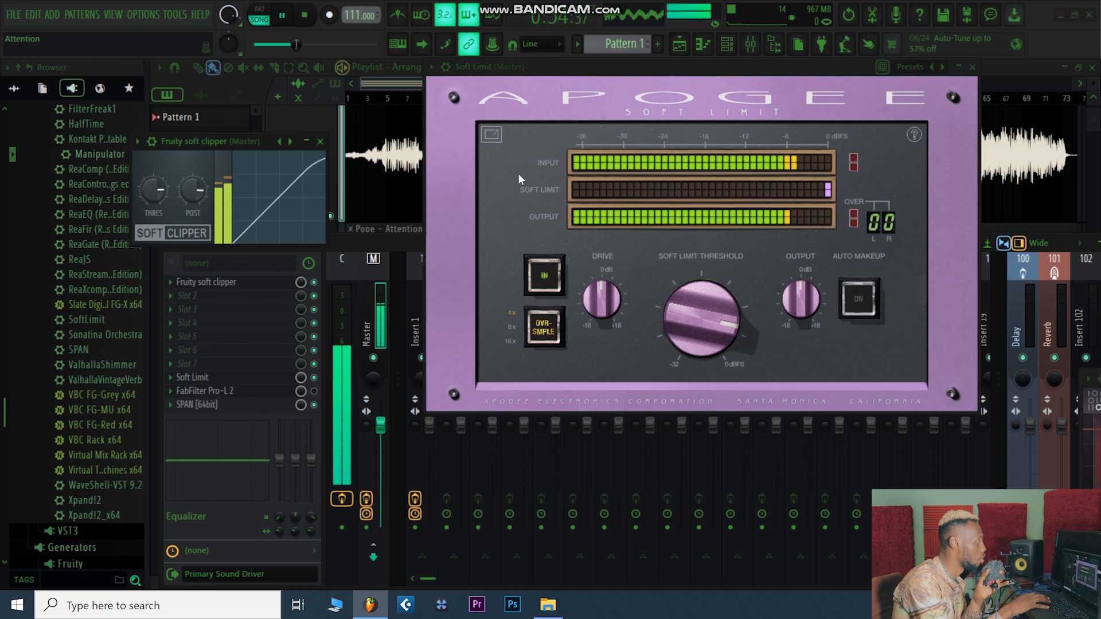
key(space)
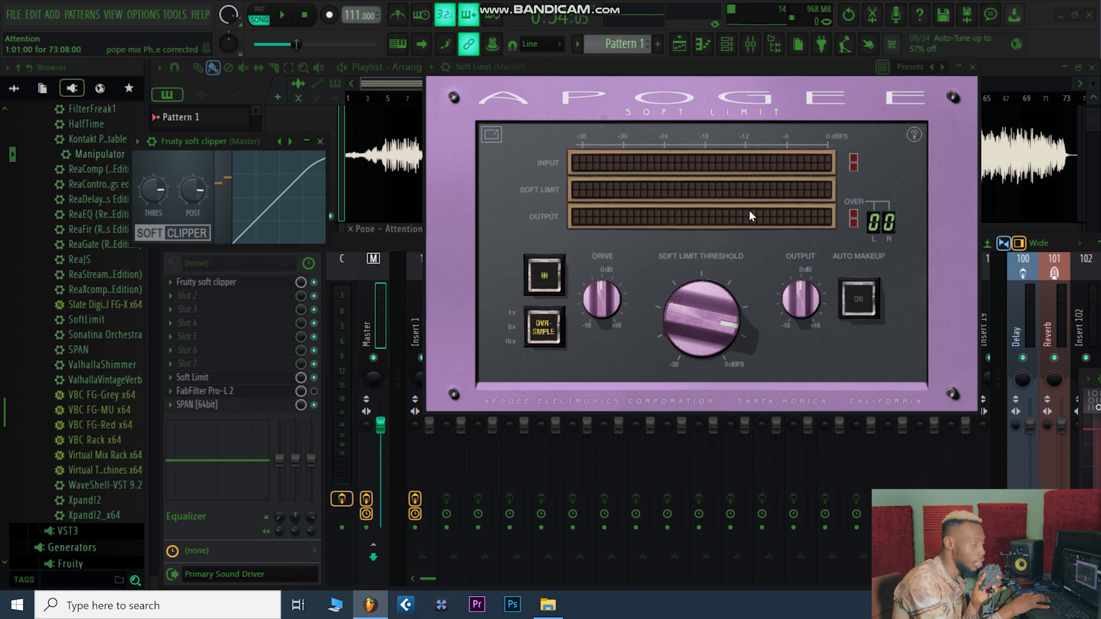
click(172, 283)
click(210, 263)
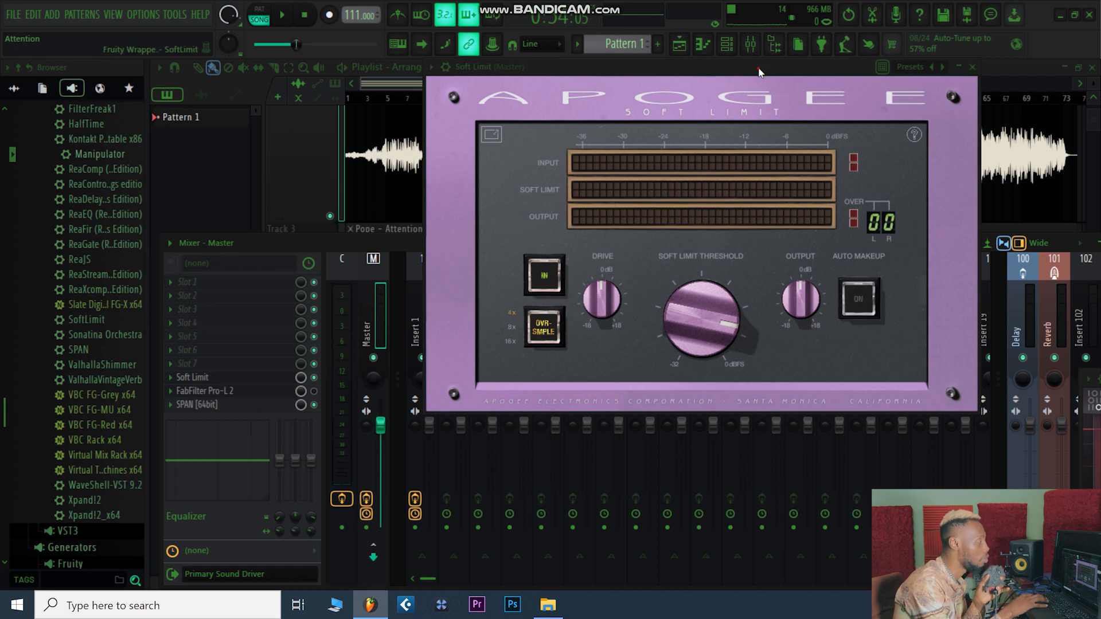
Step: Reposition the Soft Limit editor and play the mix while watching its input, soft limit and output meters
drag(758, 72, 727, 81)
key(space)
mouse_move(747, 304)
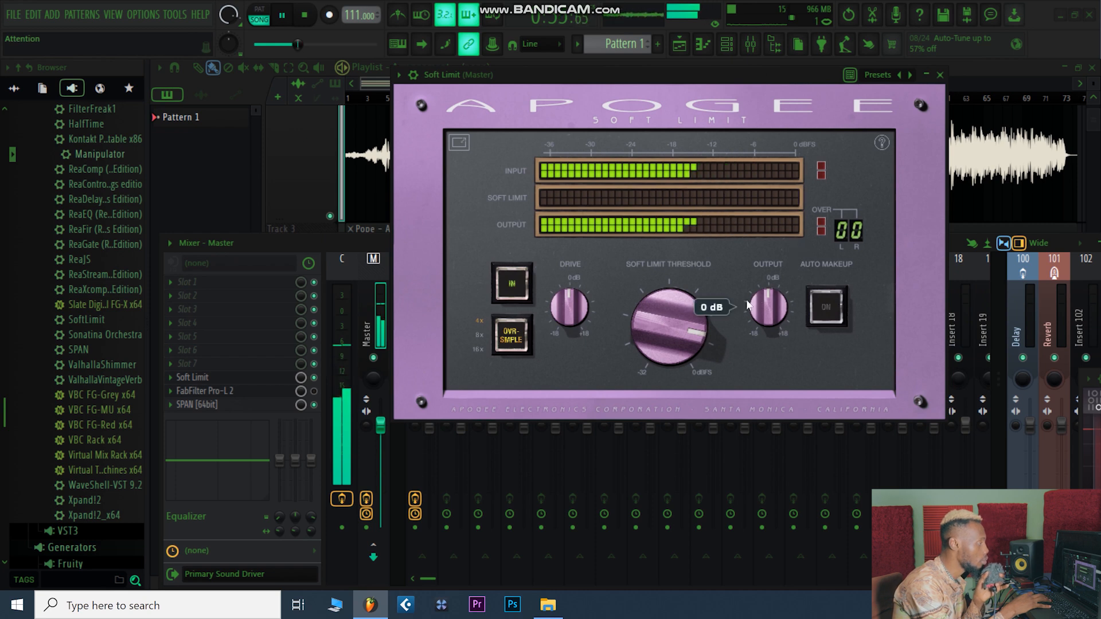
key(space)
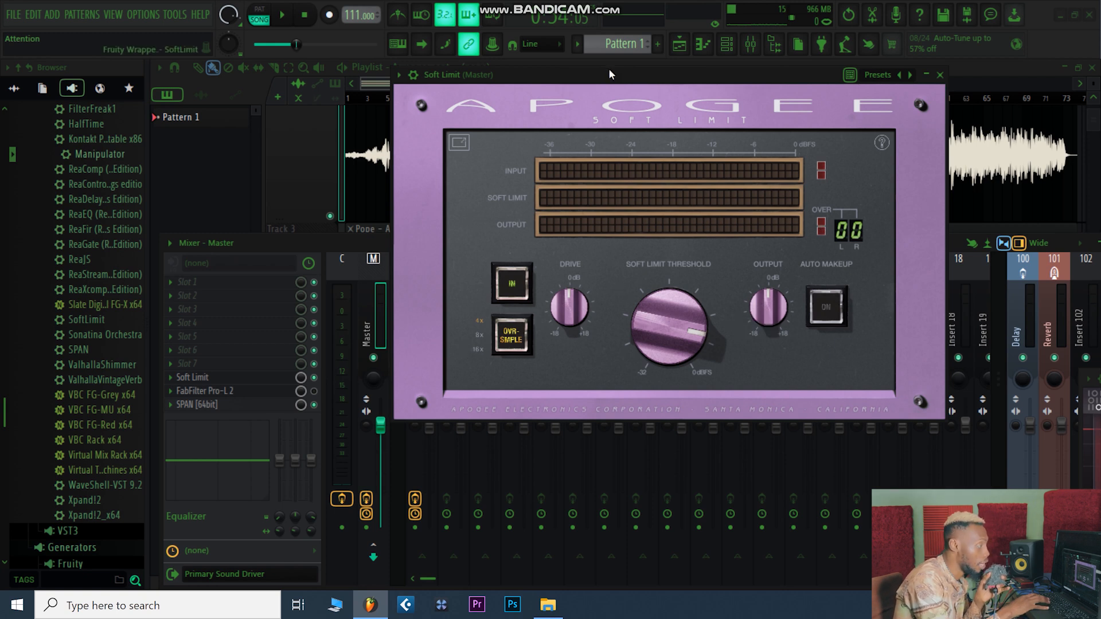
Step: Set Soft Limit's oversampling to 8x and audition the mix through it
click(515, 343)
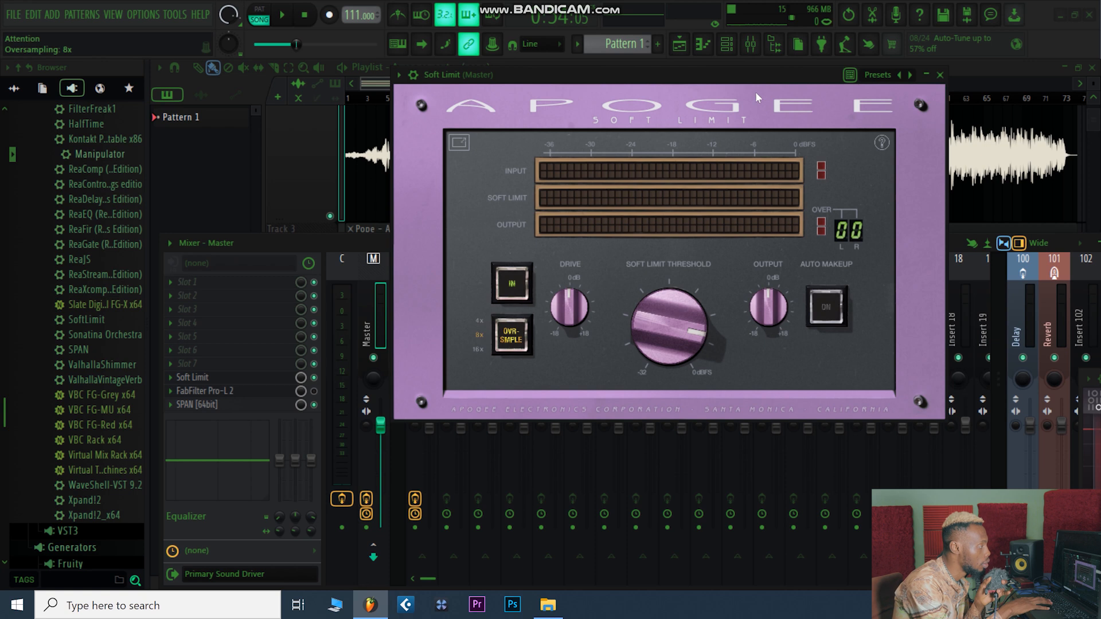
click(830, 308)
mouse_move(668, 318)
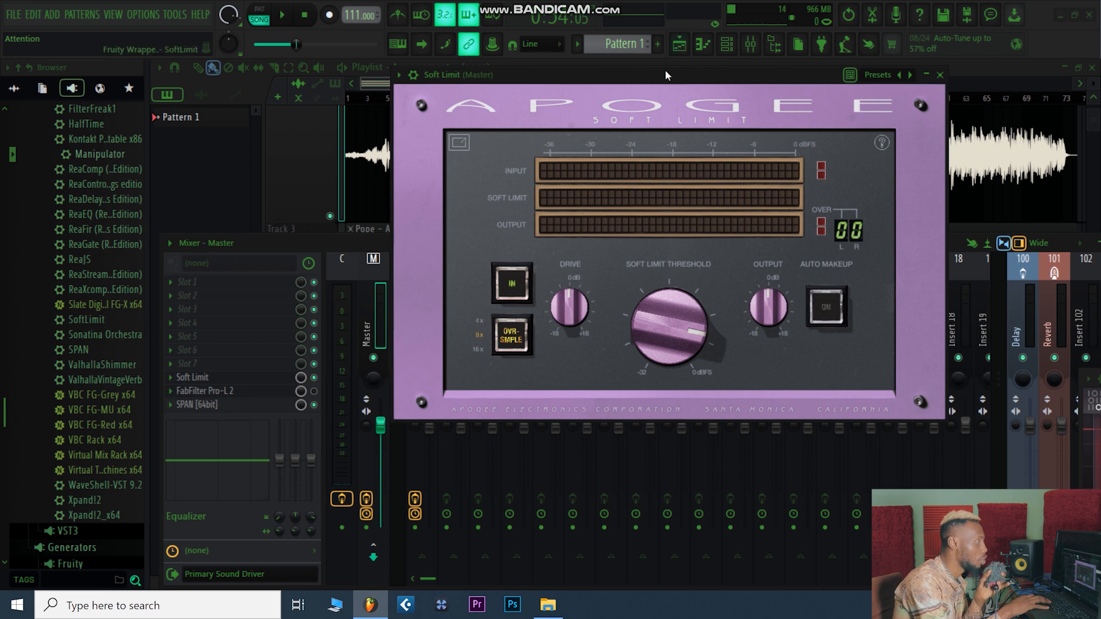
key(space)
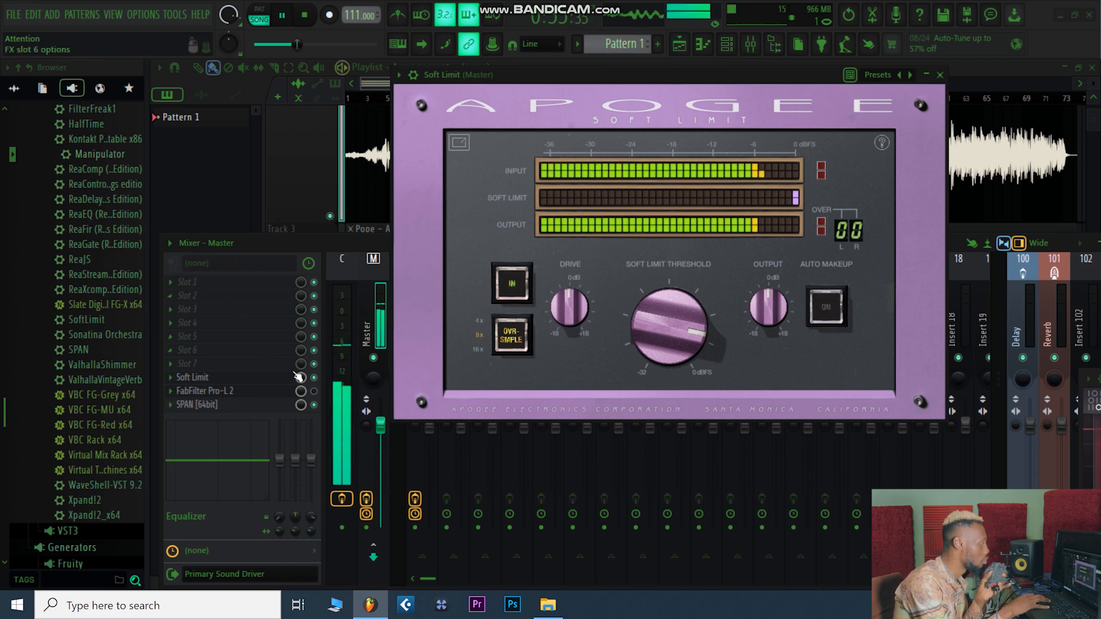
key(space)
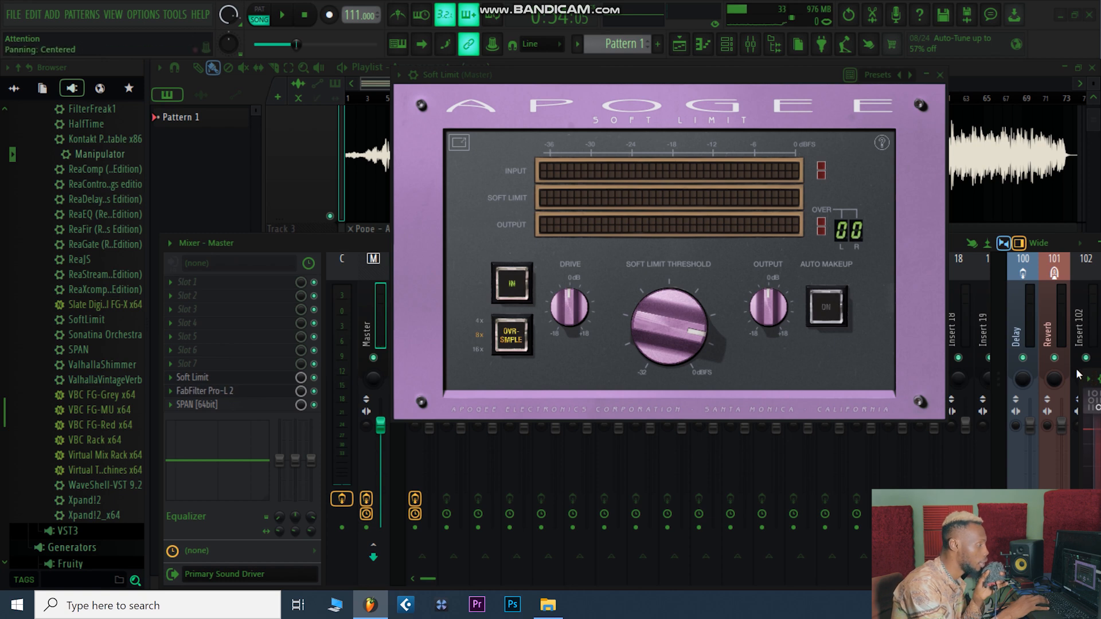
Step: Enable FabFilter Pro-L 2 on the Master track and bring its editor fully into view
drag(1081, 373, 970, 306)
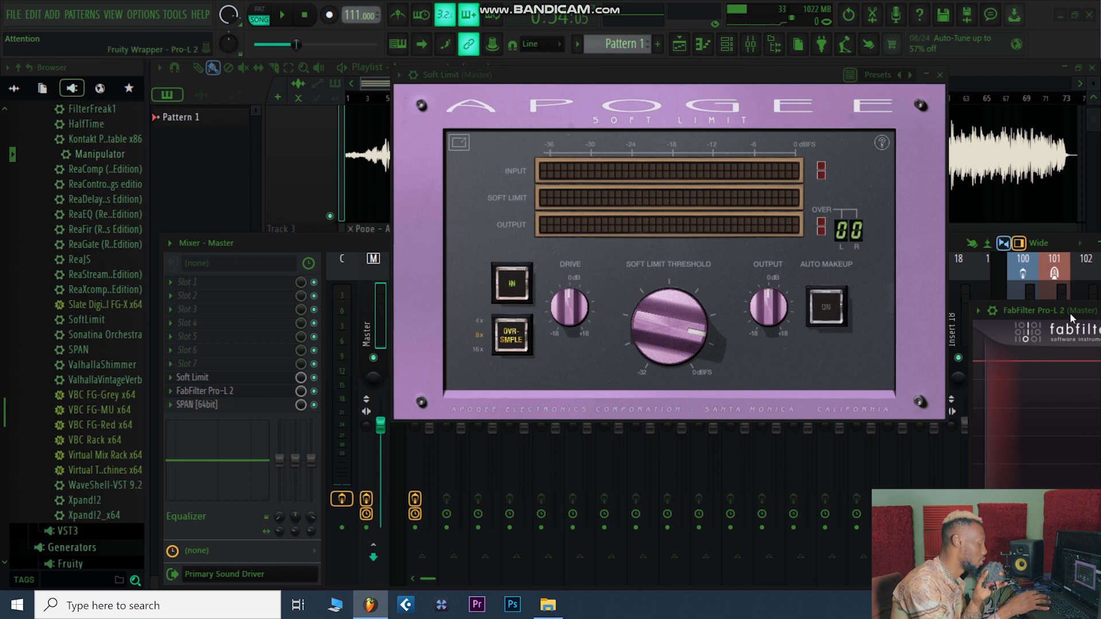
drag(1069, 312, 315, 95)
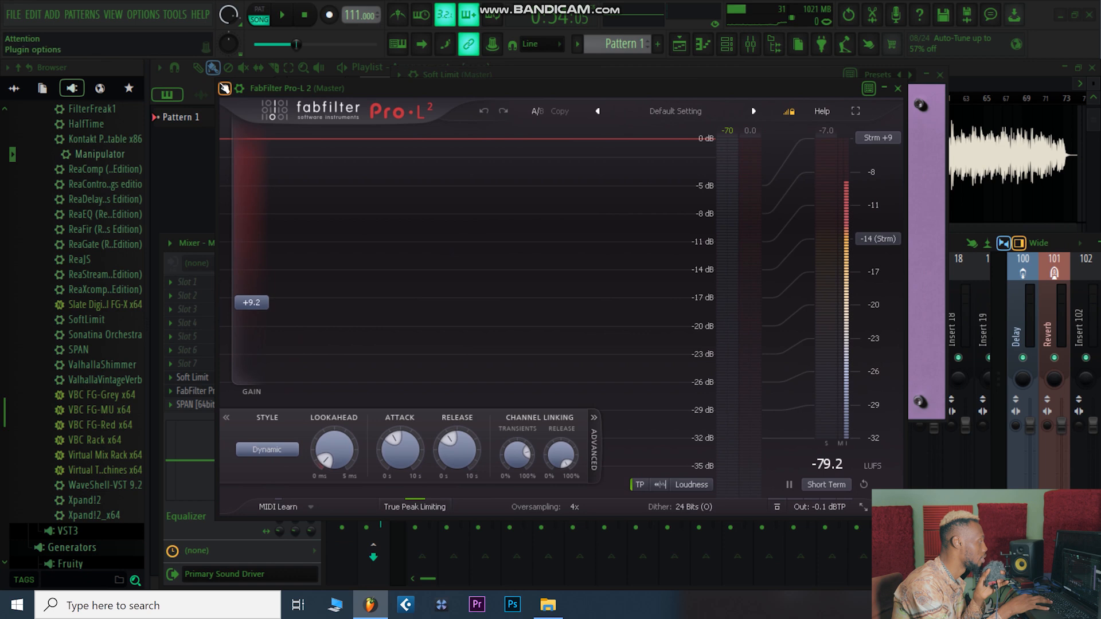
drag(215, 81, 439, 185)
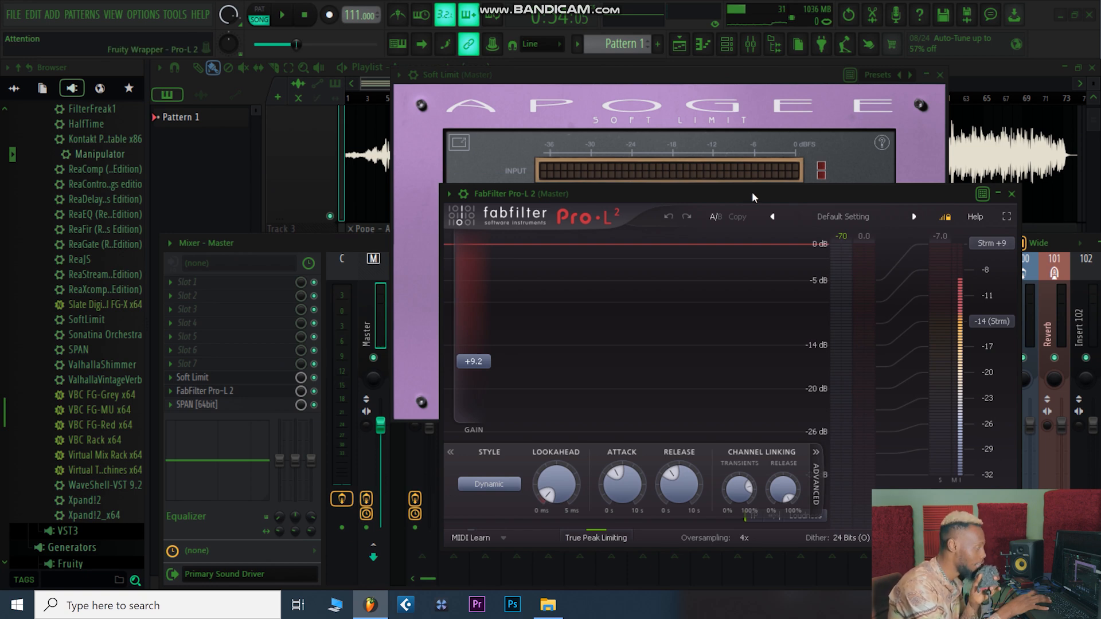
drag(753, 197, 682, 138)
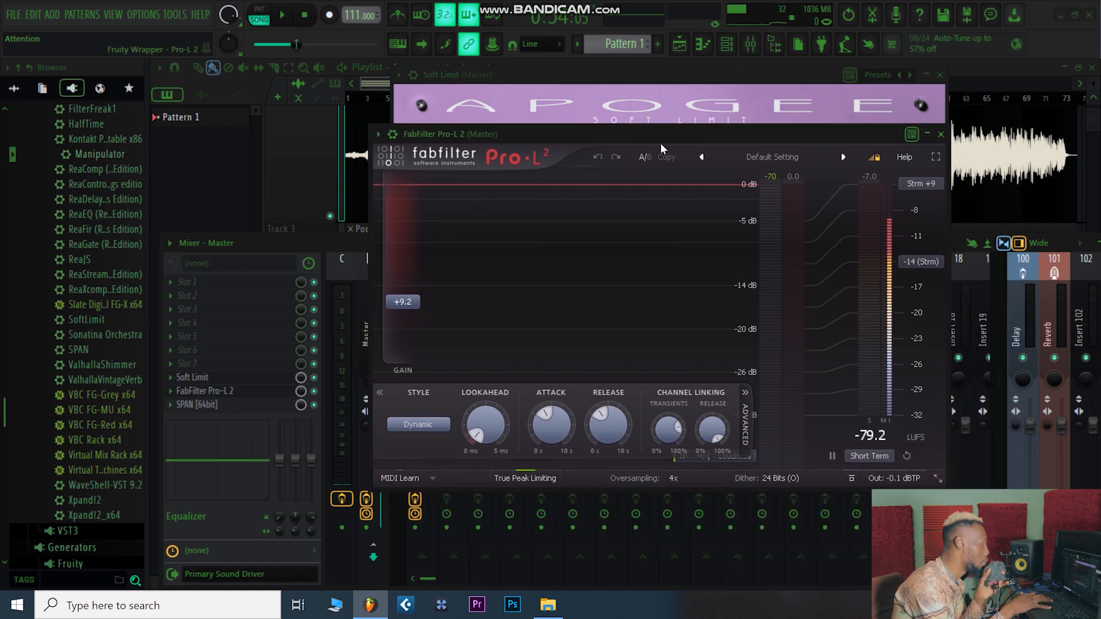
Step: Play the mix through Pro-L 2 while moving both limiter editors apart, and show Soft Limit's wrapper controls
key(space)
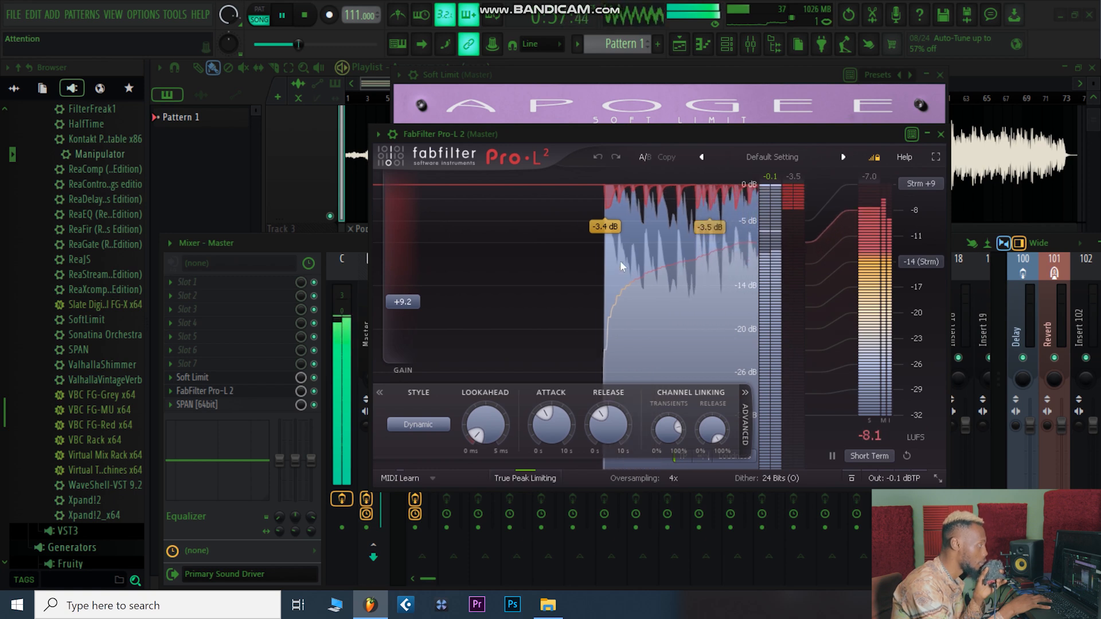
drag(684, 136, 469, 180)
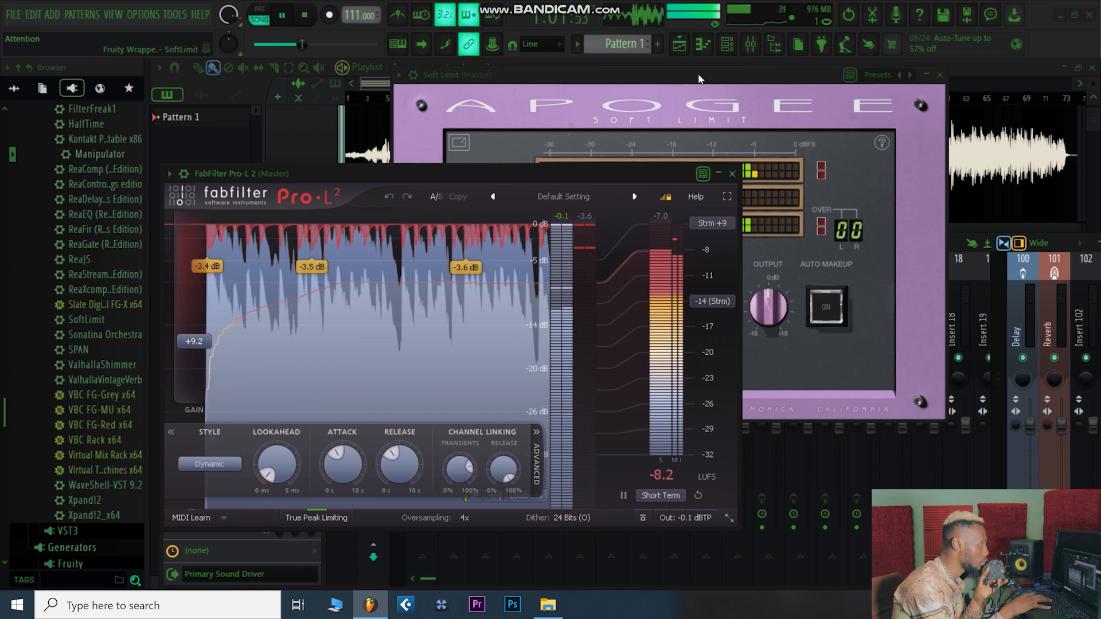
click(492, 75)
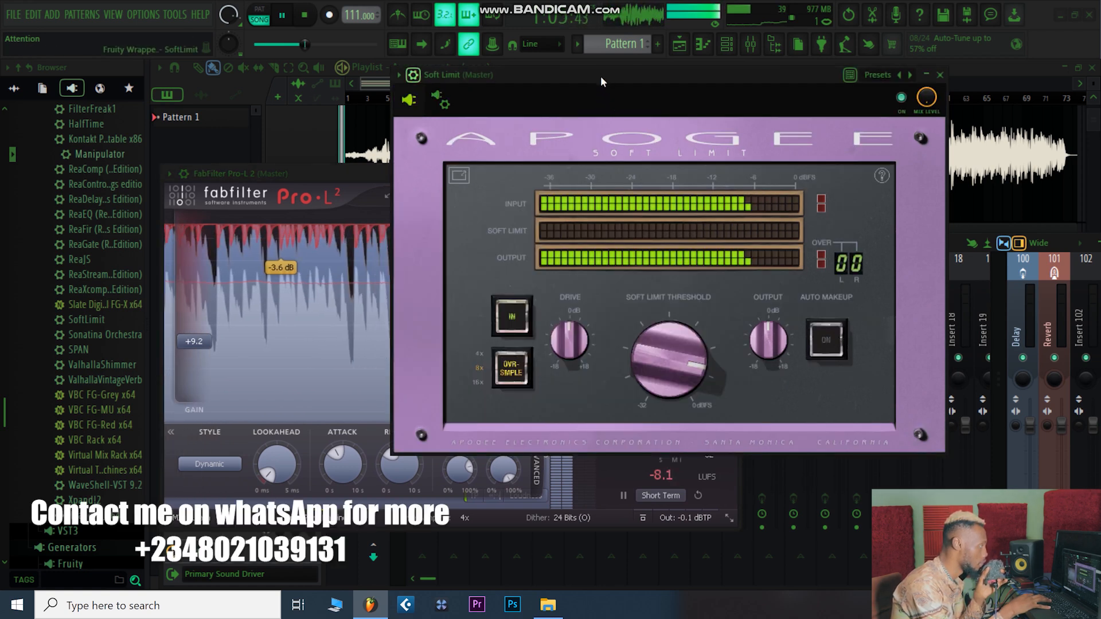
drag(648, 74, 851, 109)
key(space)
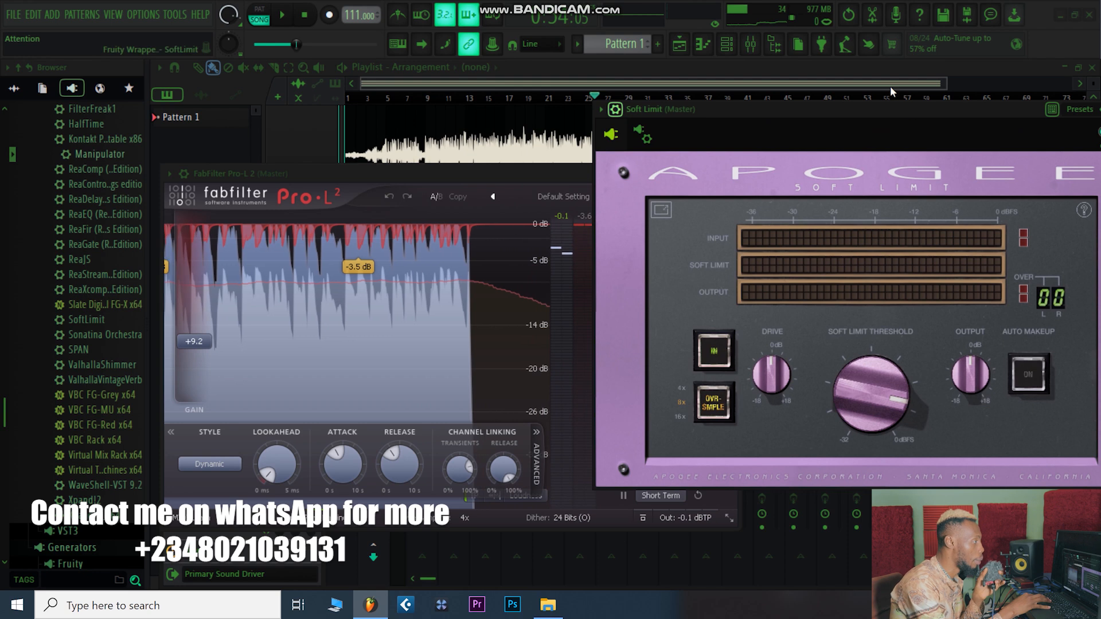
Step: Fine-tune the side-by-side placement of both editors and play the mix with Soft Limit active, watching Pro-L 2's gain reduction
drag(882, 113, 859, 105)
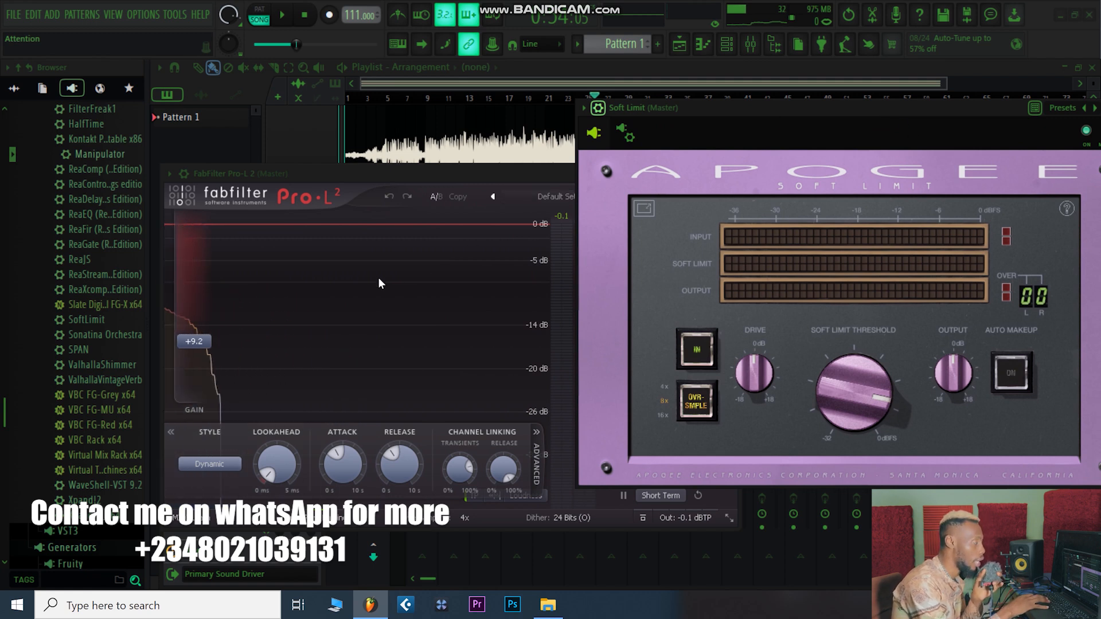
drag(431, 173, 323, 139)
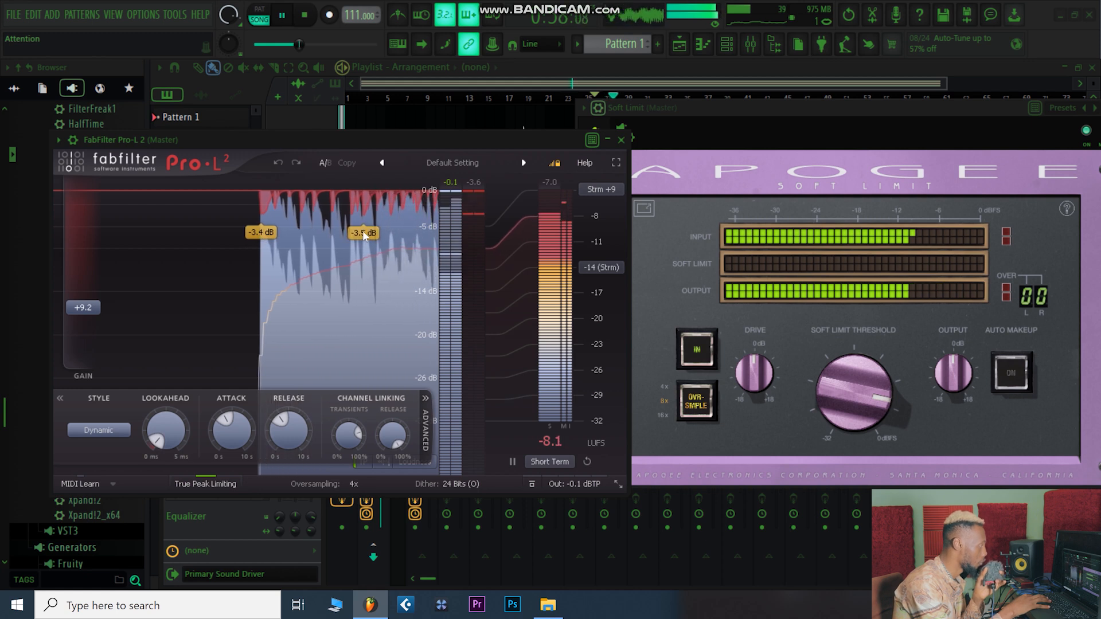
key(space)
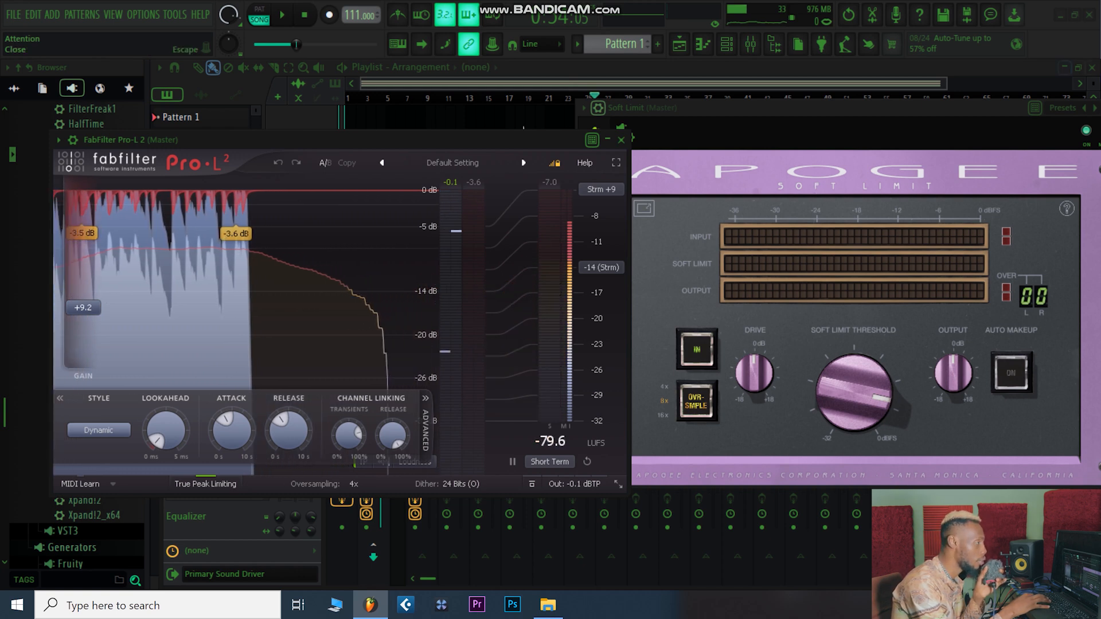
Step: Bypass Soft Limit, play the mix to compare Pro-L 2's gain reduction, and turn Soft Limit back on
click(578, 129)
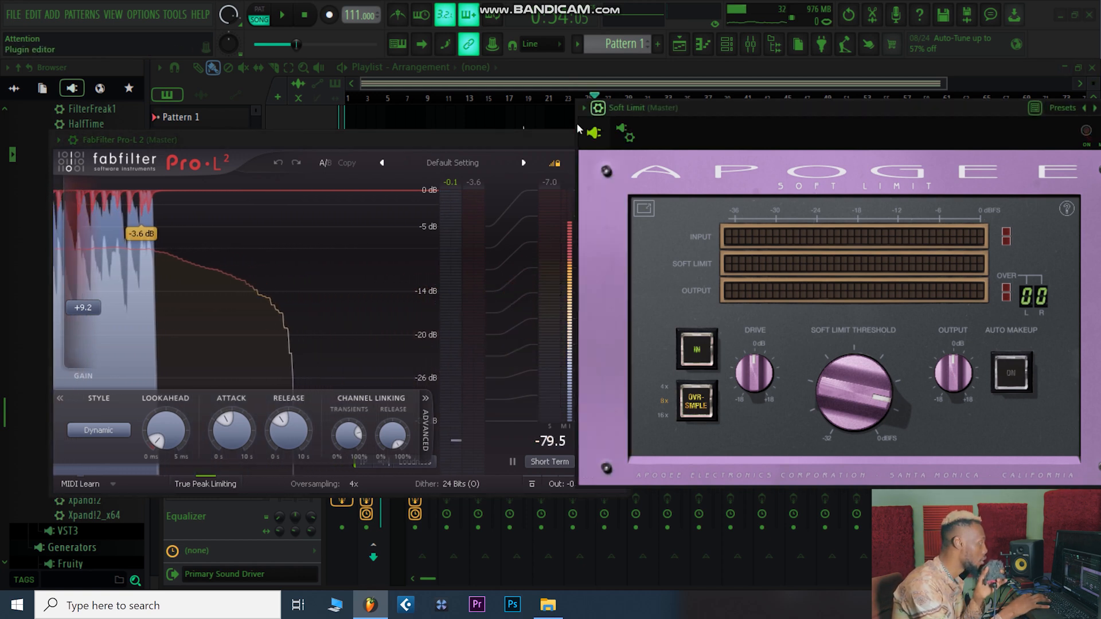
key(space)
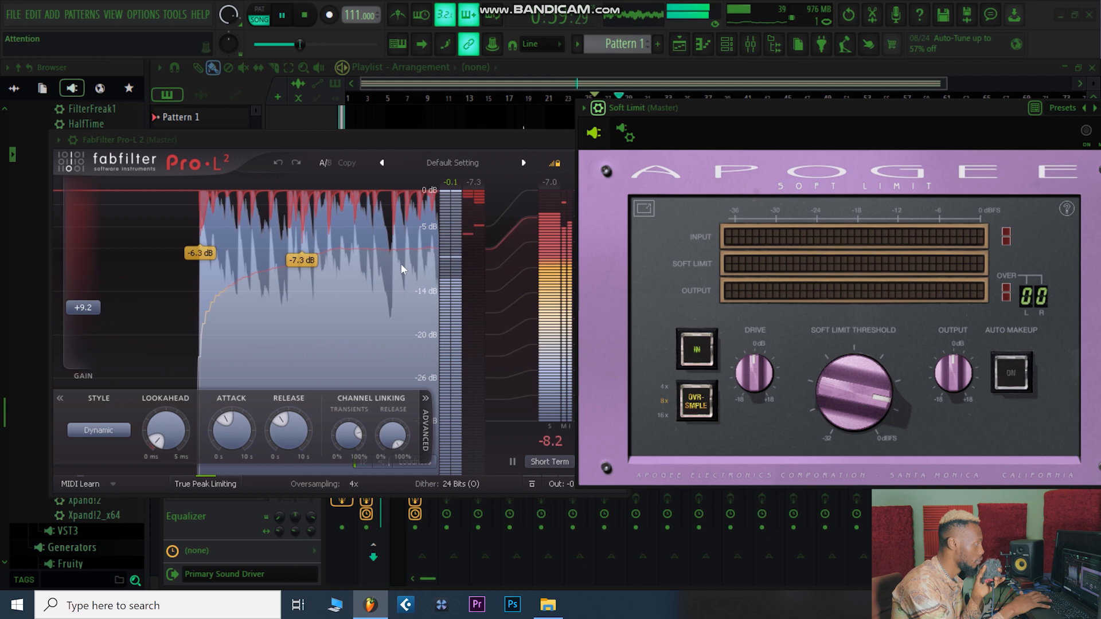
key(space)
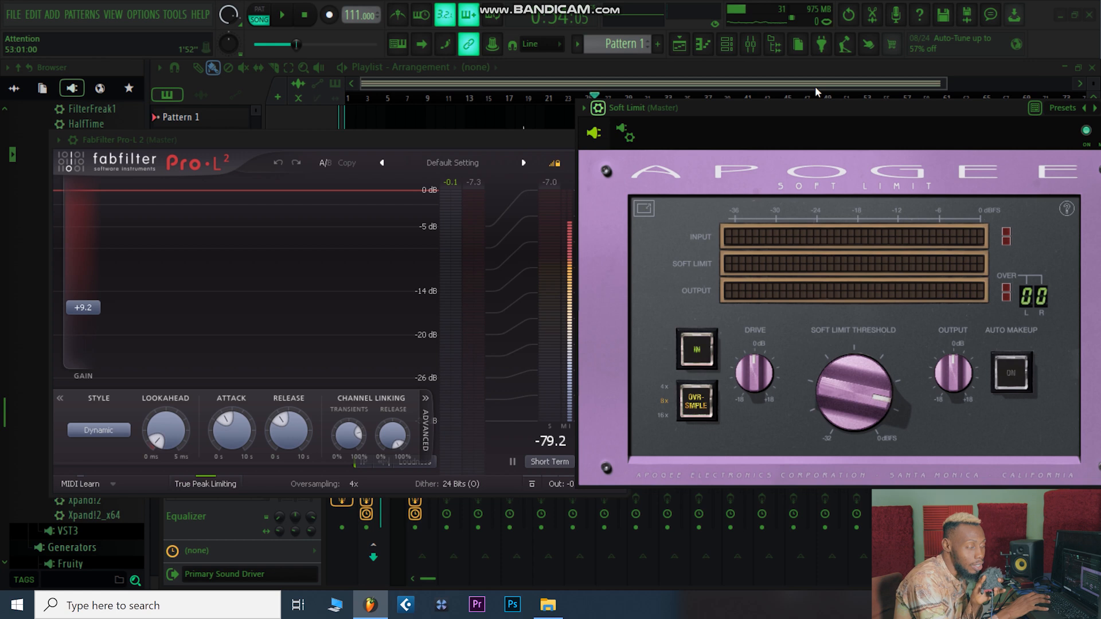
Step: Bring the Pro-L 2 editor to the front and replay the mix with Soft Limit active to recheck its gain reduction
click(254, 141)
key(space)
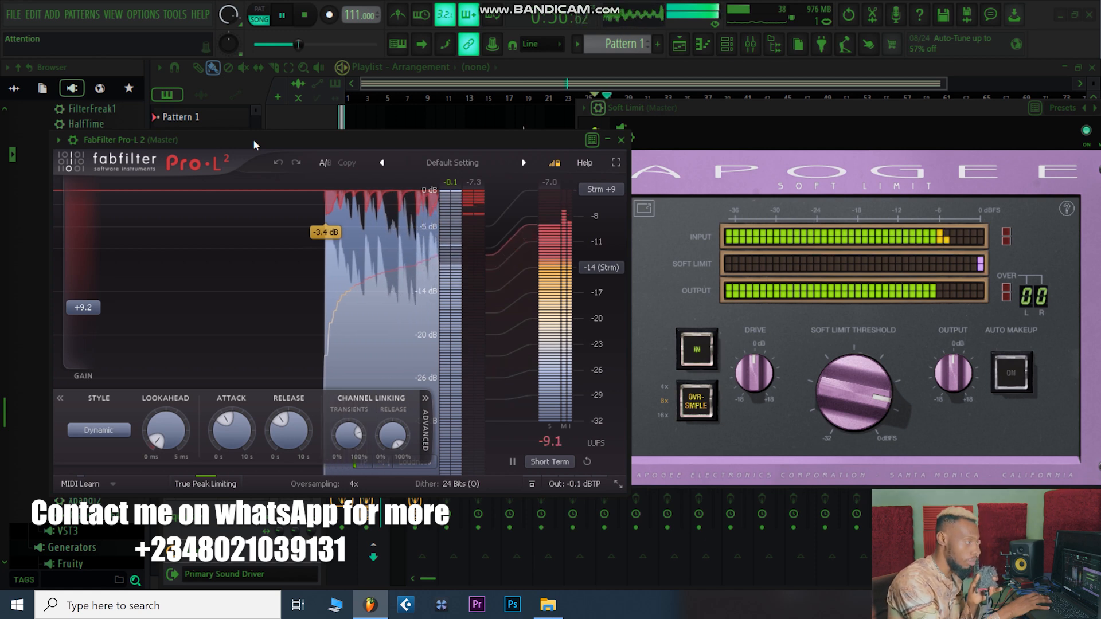
key(space)
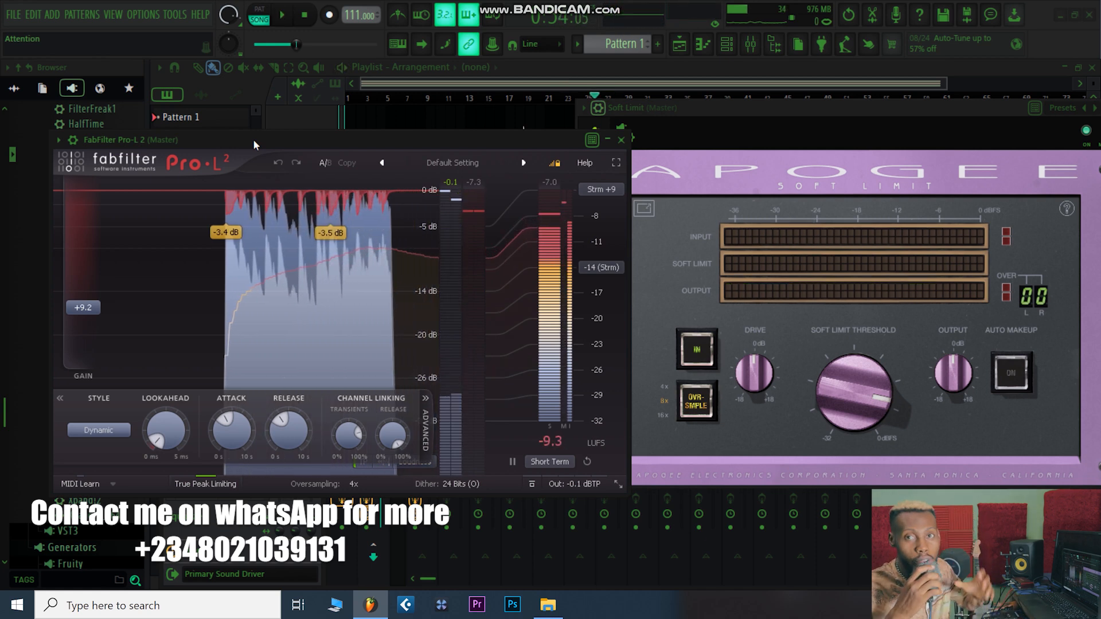